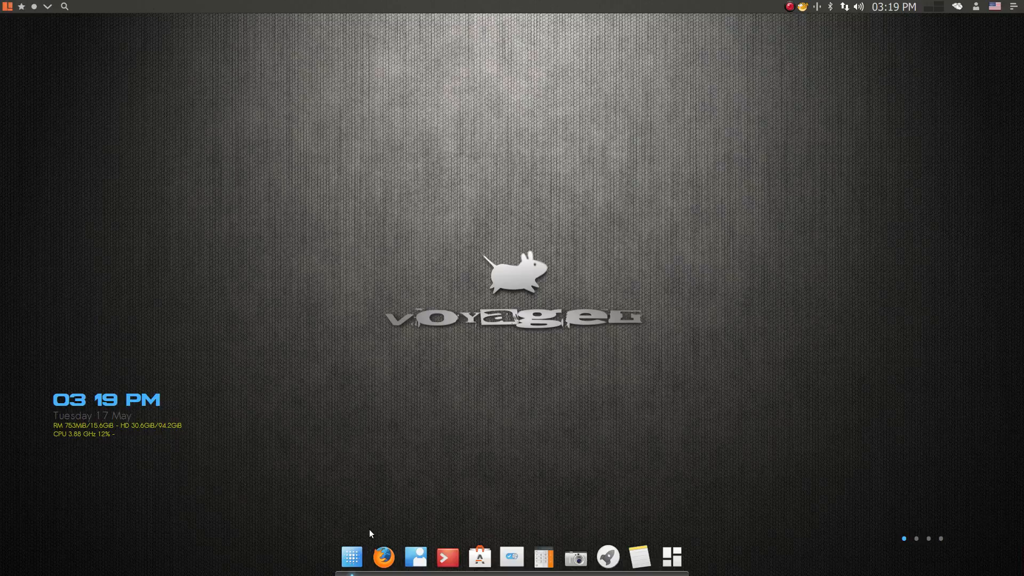
# Launch Firefox and open the DistroWatch website in a new tab.
pyautogui.click(385, 555)
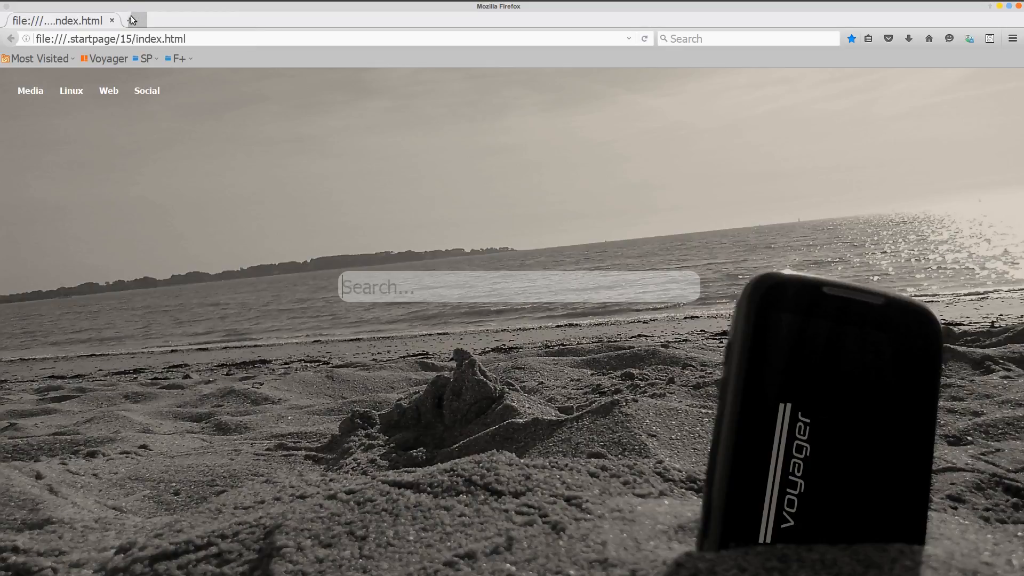
pyautogui.click(132, 19)
pyautogui.click(327, 354)
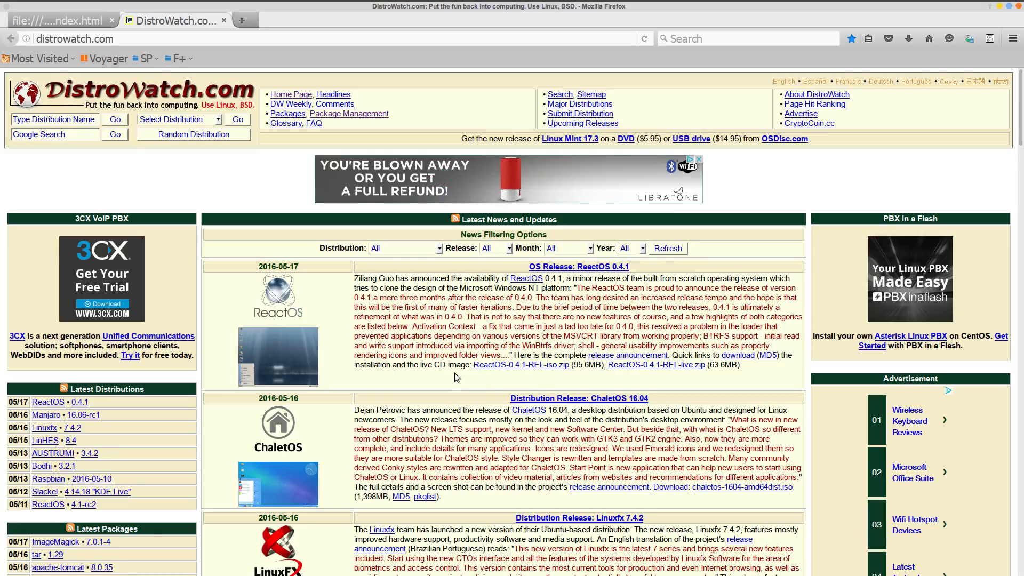
# Open the Fedora distribution page from DistroWatch's Page Hit Ranking list.
pyautogui.scroll(-3, 454, 375)
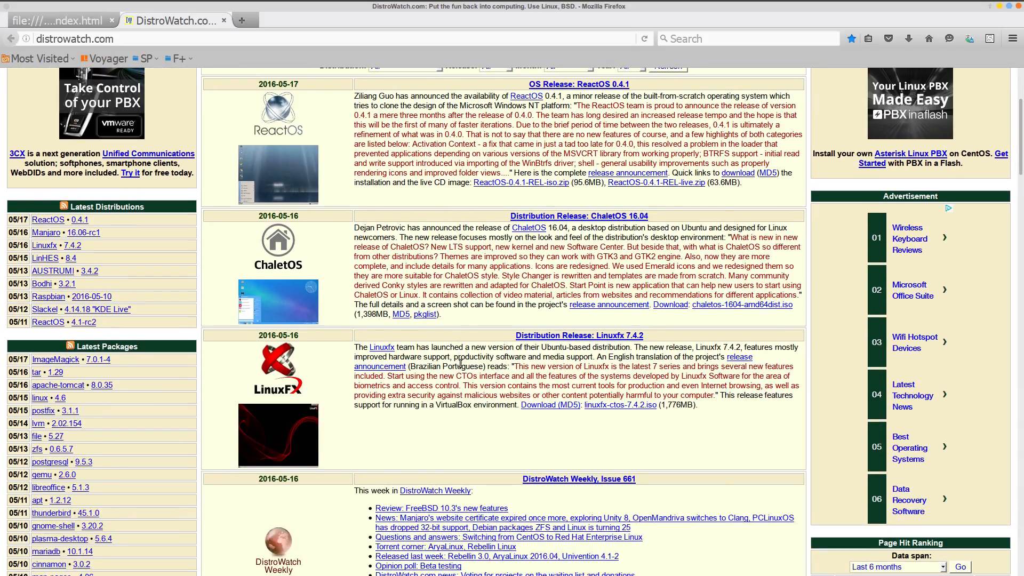
pyautogui.scroll(-5, 460, 363)
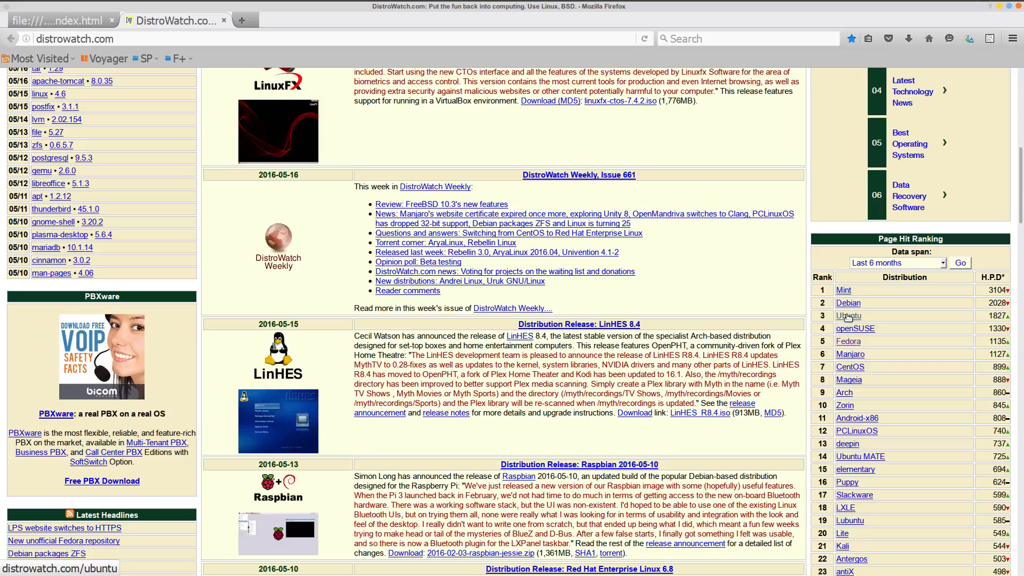
pyautogui.click(847, 343)
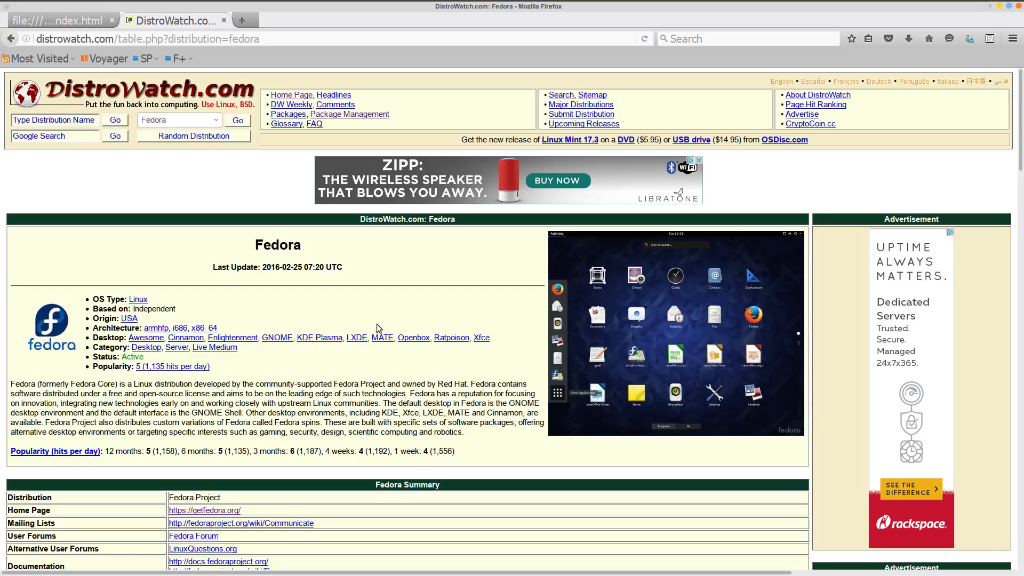
# Go to Fedora's official home page, getfedora.org, from the Fedora Summary table.
pyautogui.scroll(-2, 352, 399)
pyautogui.scroll(-3, 352, 399)
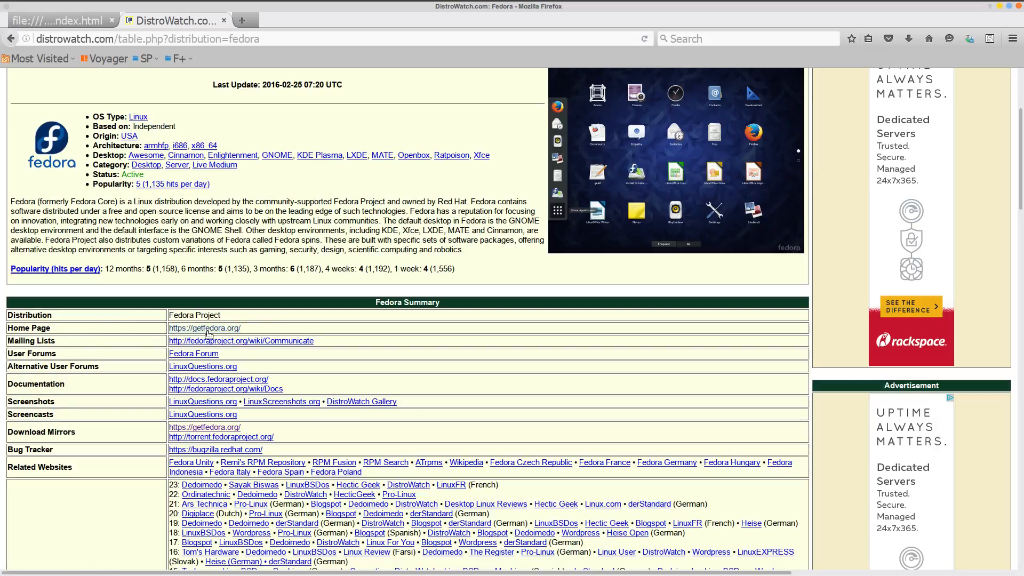
pyautogui.click(223, 329)
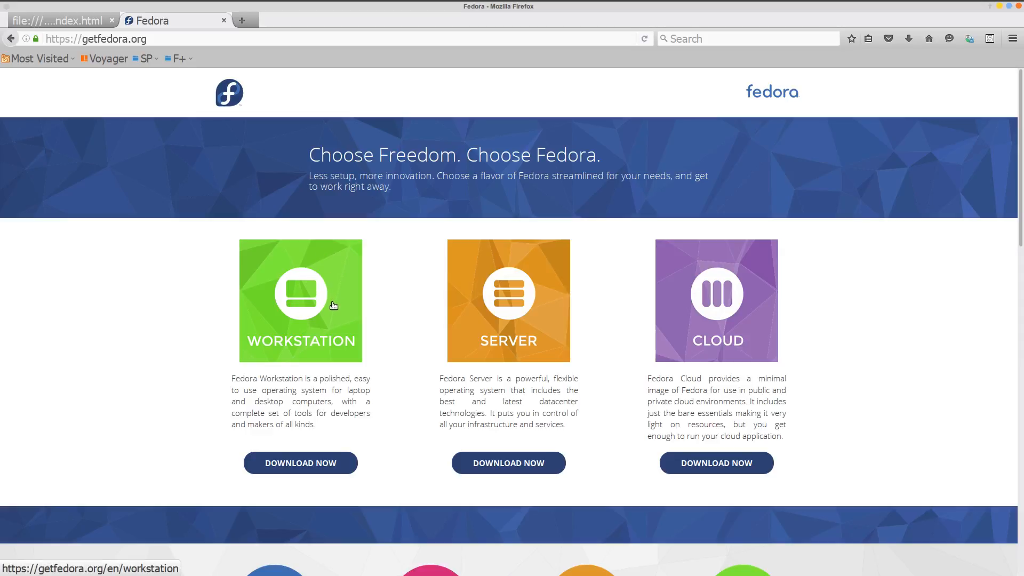
# Open the Fedora Spins site from the download links in the home page's footer.
pyautogui.scroll(-5, 395, 323)
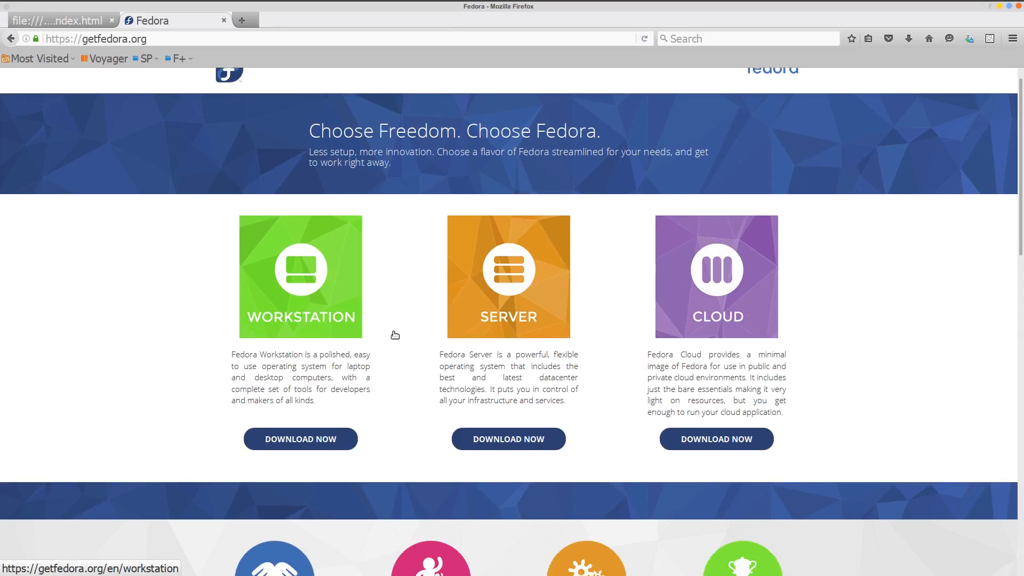
pyautogui.scroll(-12, 394, 323)
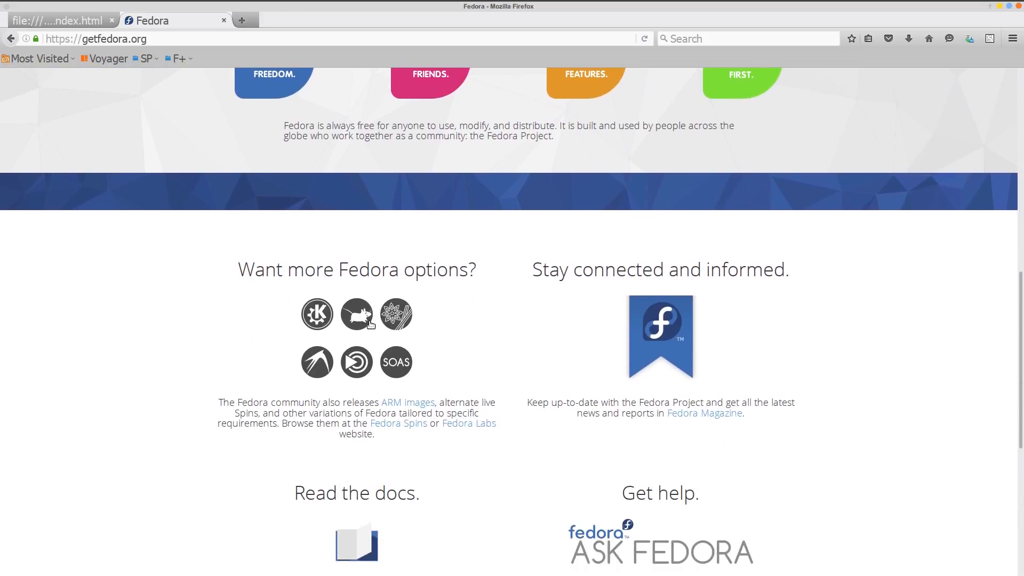
pyautogui.scroll(-2, 377, 319)
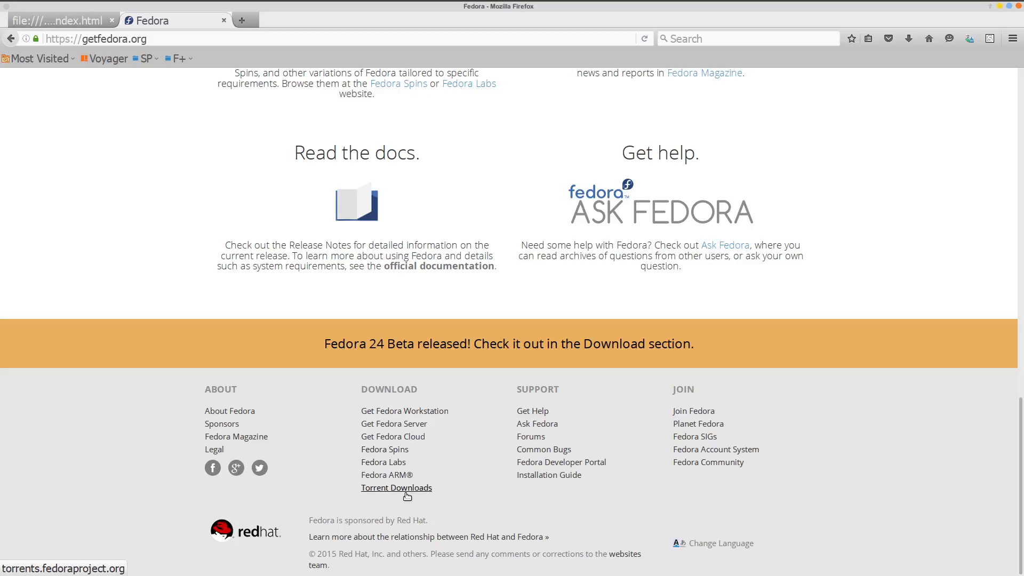
pyautogui.click(391, 450)
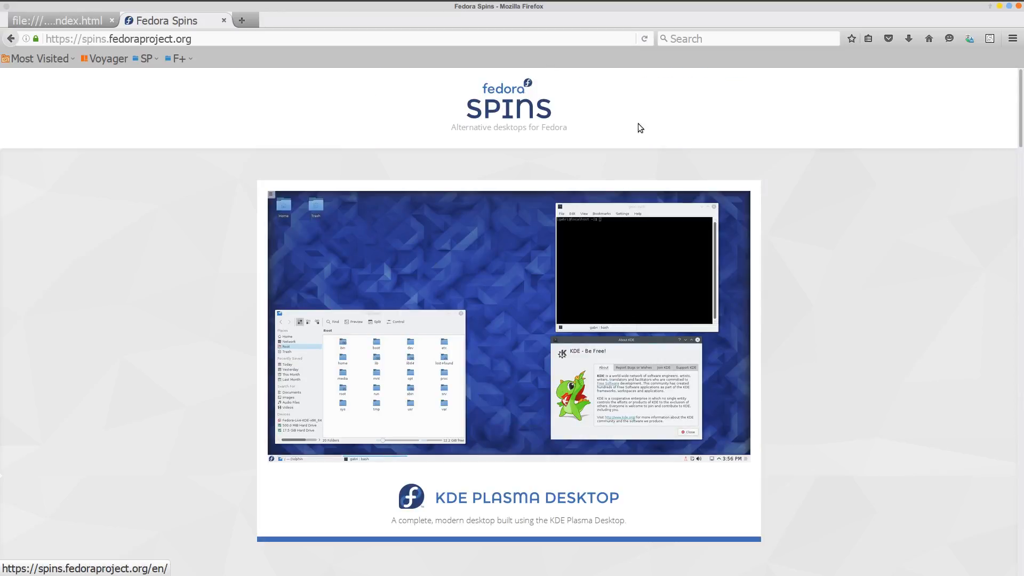
# Look through the alternative desktop spins offered for Fedora, from KDE Plasma to SOAS.
pyautogui.scroll(-4, 832, 307)
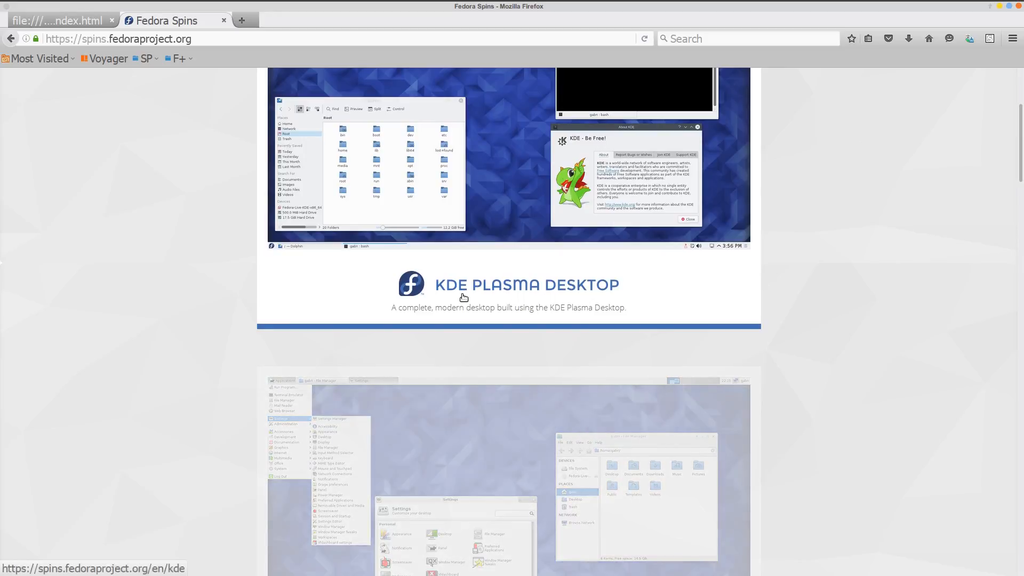
pyautogui.scroll(-6, 675, 293)
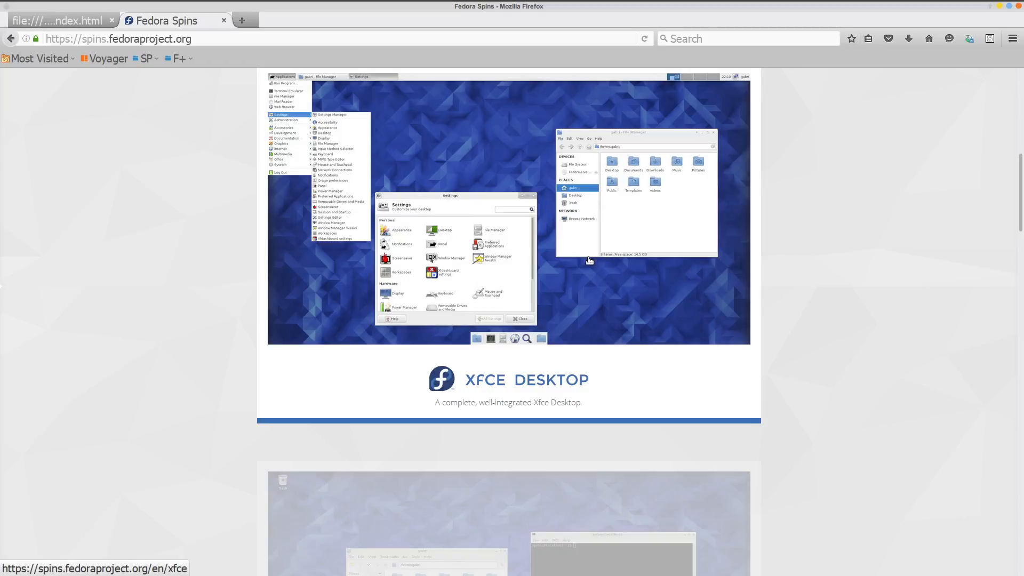
pyautogui.scroll(-4, 589, 260)
pyautogui.scroll(4, 589, 245)
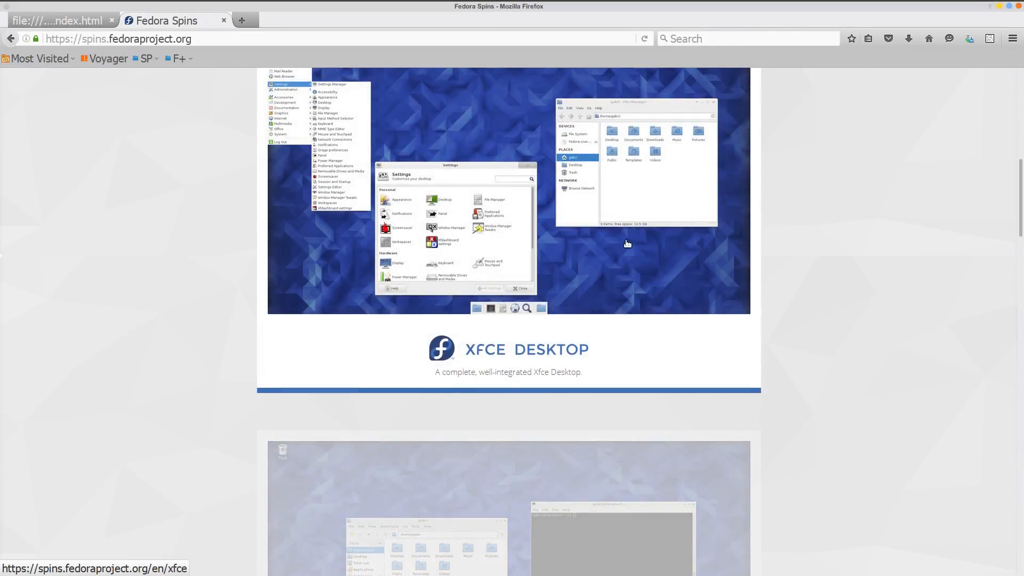
pyautogui.scroll(-3, 632, 248)
pyautogui.scroll(-5, 633, 249)
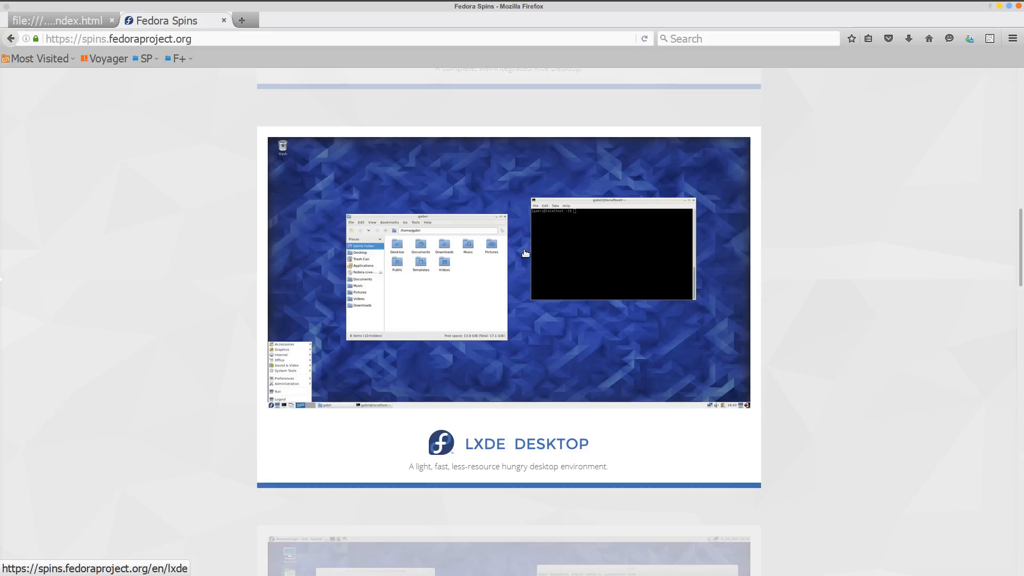
pyautogui.scroll(-7, 520, 258)
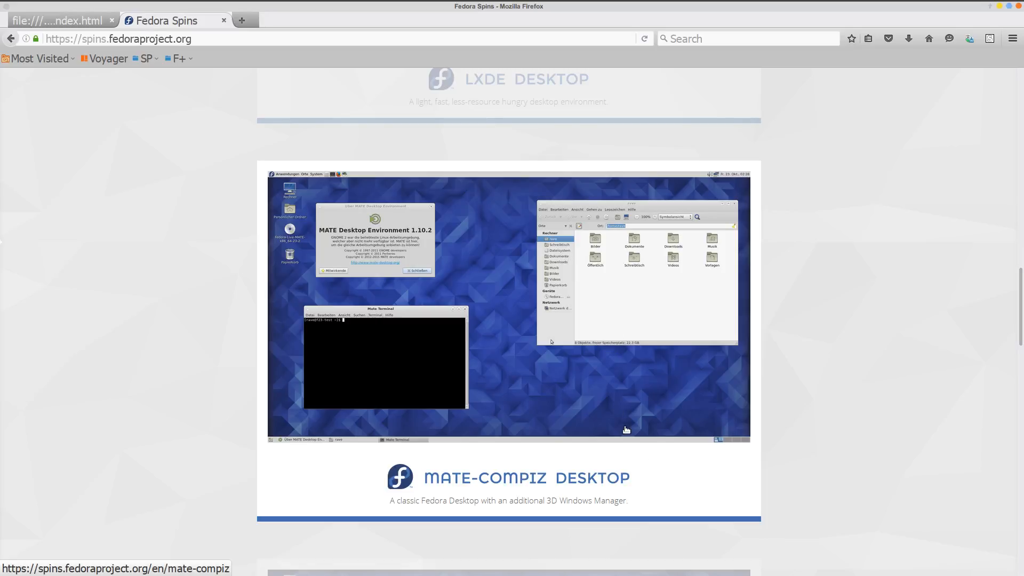
pyautogui.scroll(-7, 502, 321)
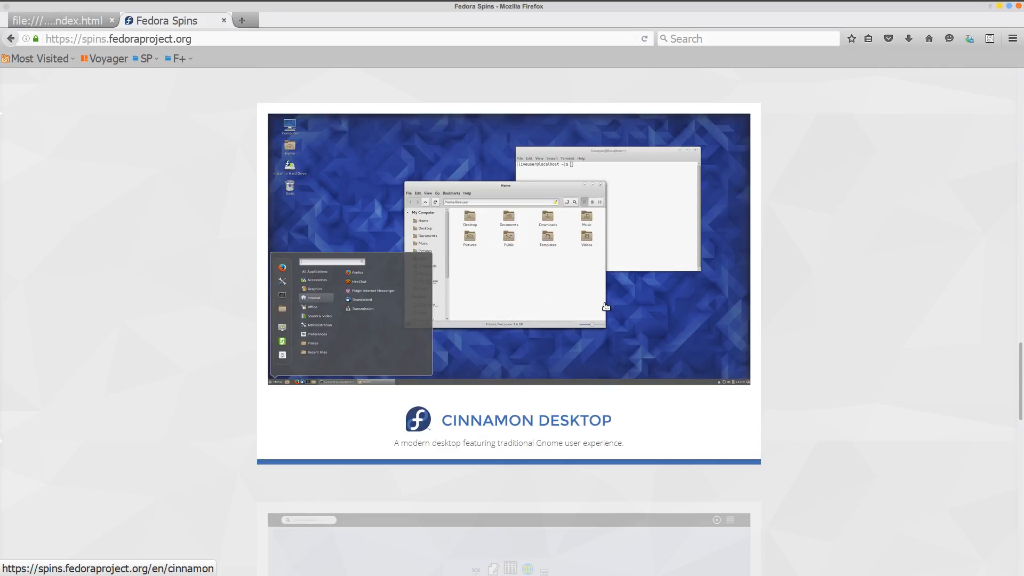
pyautogui.scroll(-7, 606, 306)
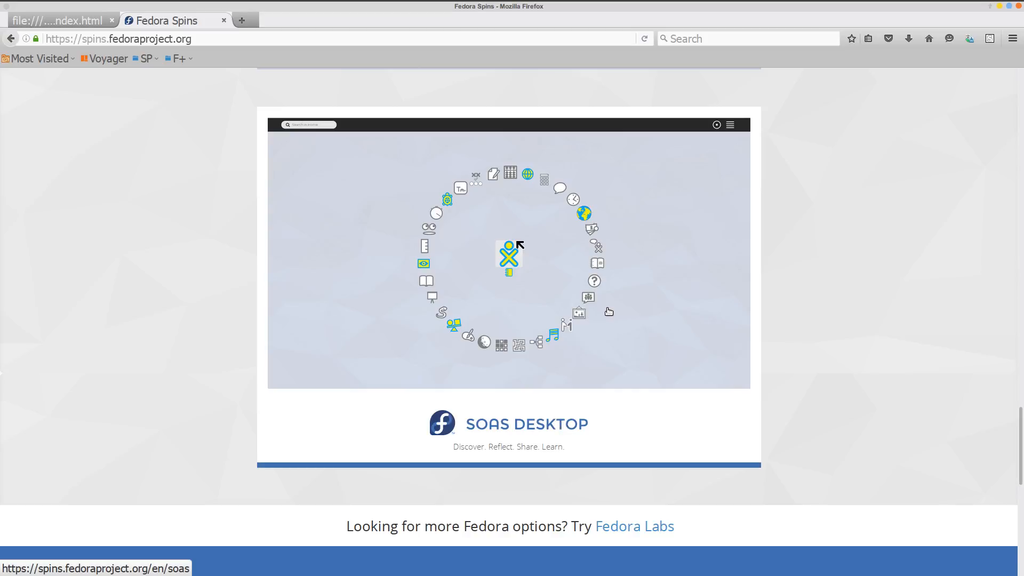
pyautogui.scroll(1, 609, 311)
pyautogui.scroll(-4, 609, 310)
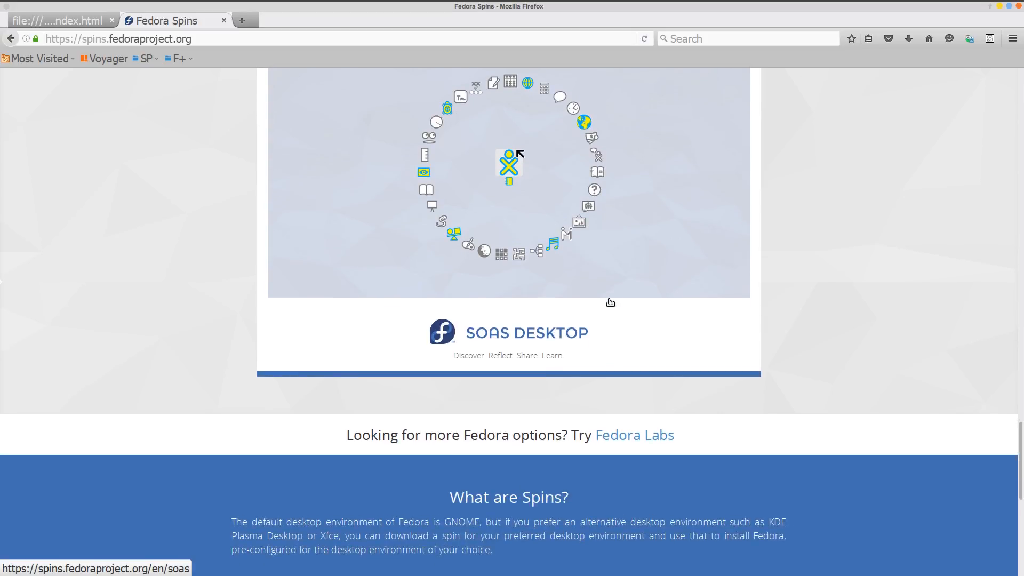
# Return to the Xfce Desktop spin in the list and open its page.
pyautogui.scroll(8, 610, 304)
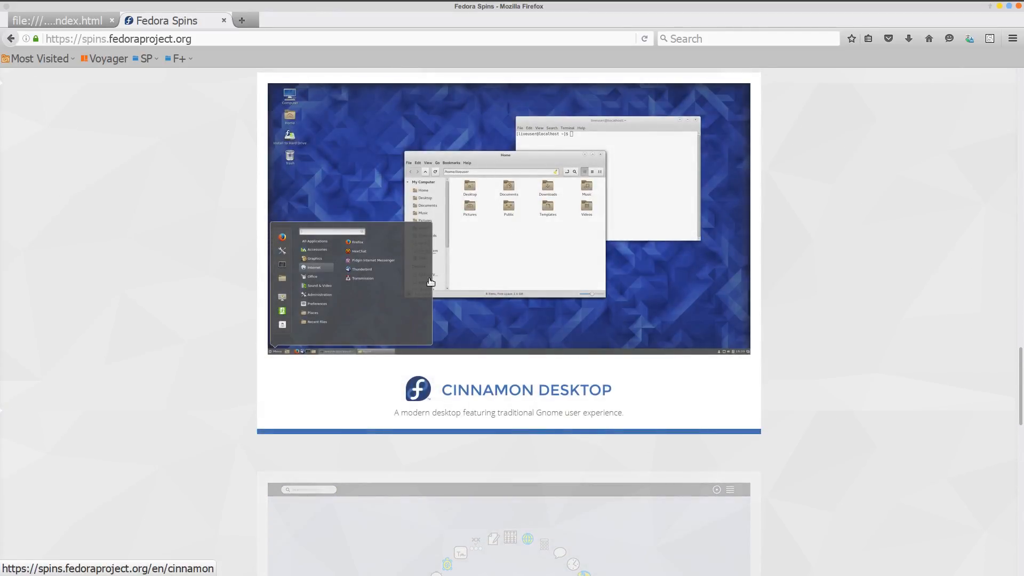
pyautogui.scroll(6, 515, 235)
pyautogui.scroll(10, 487, 212)
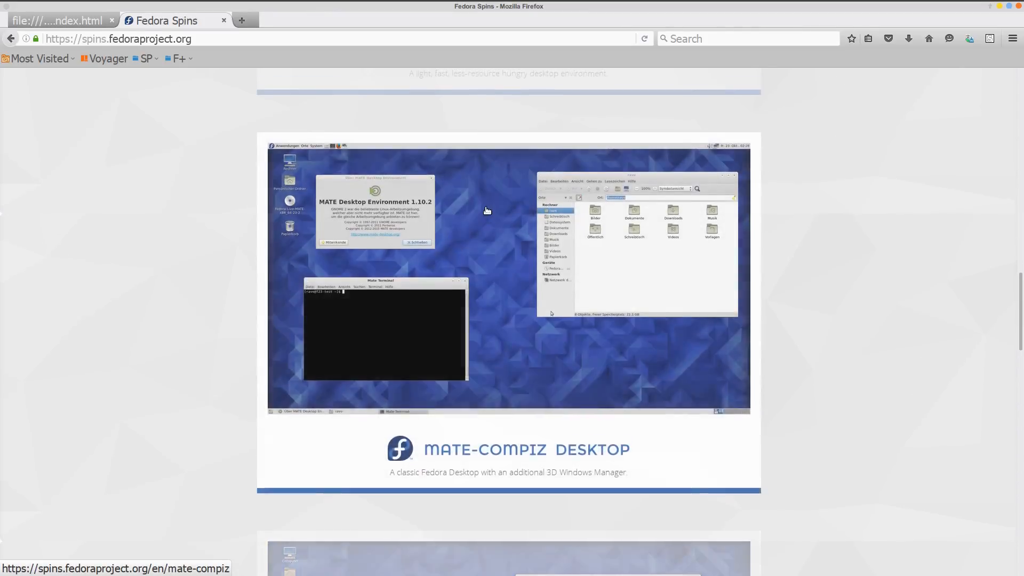
pyautogui.scroll(5, 488, 200)
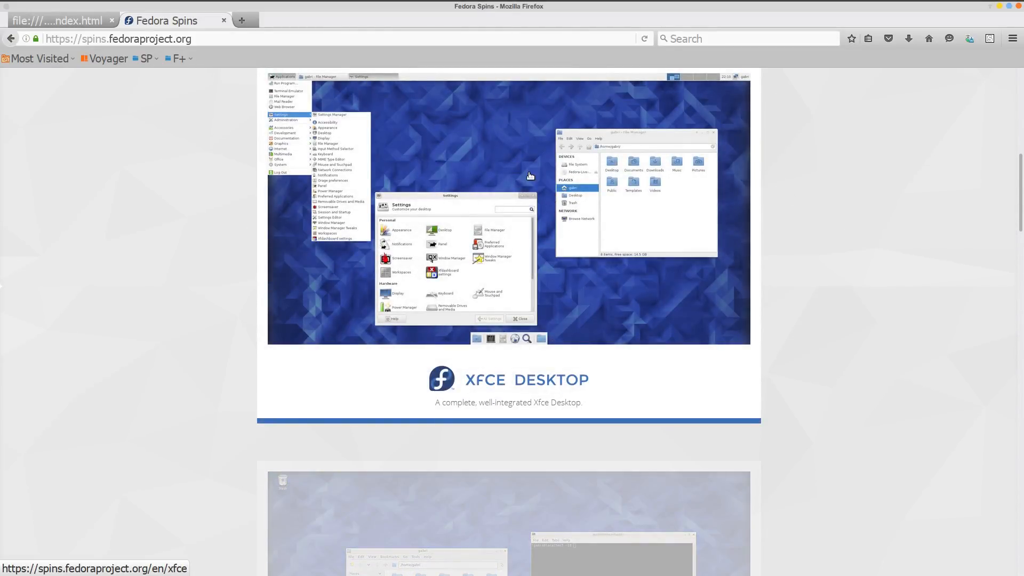
pyautogui.click(530, 173)
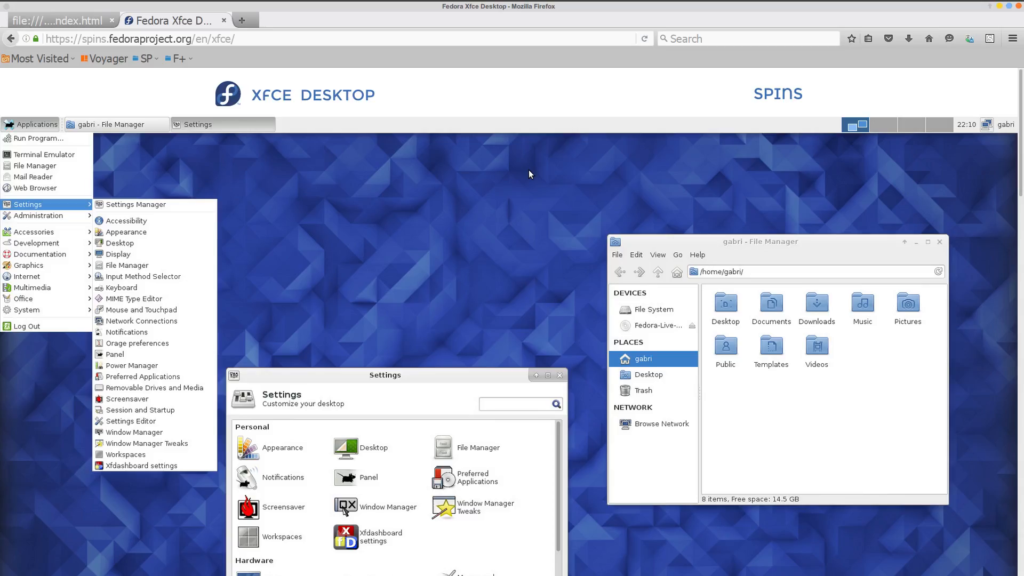
# Open the download page for the Fedora Xfce Desktop spin.
pyautogui.scroll(-7, 432, 176)
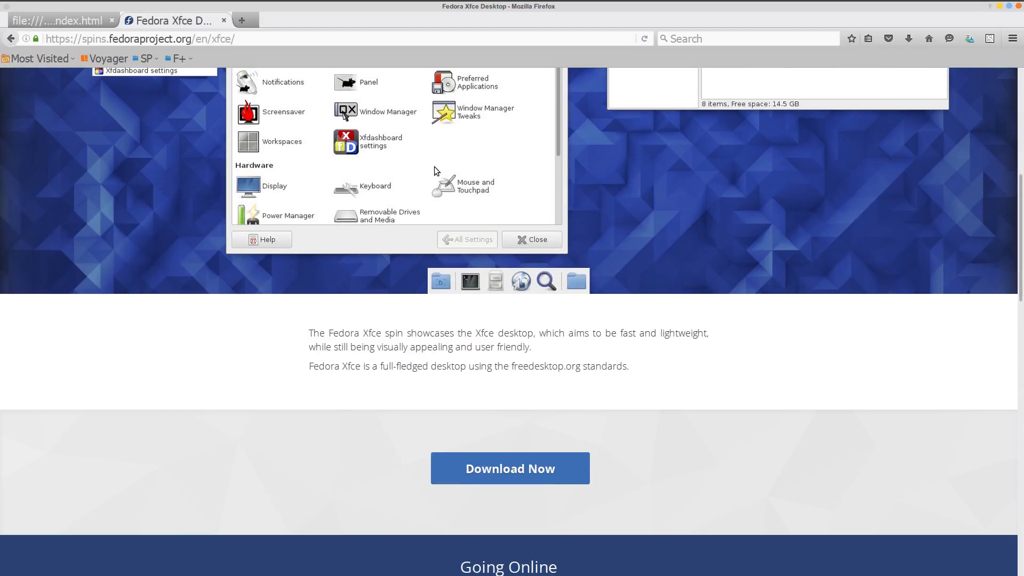
pyautogui.scroll(-2, 439, 176)
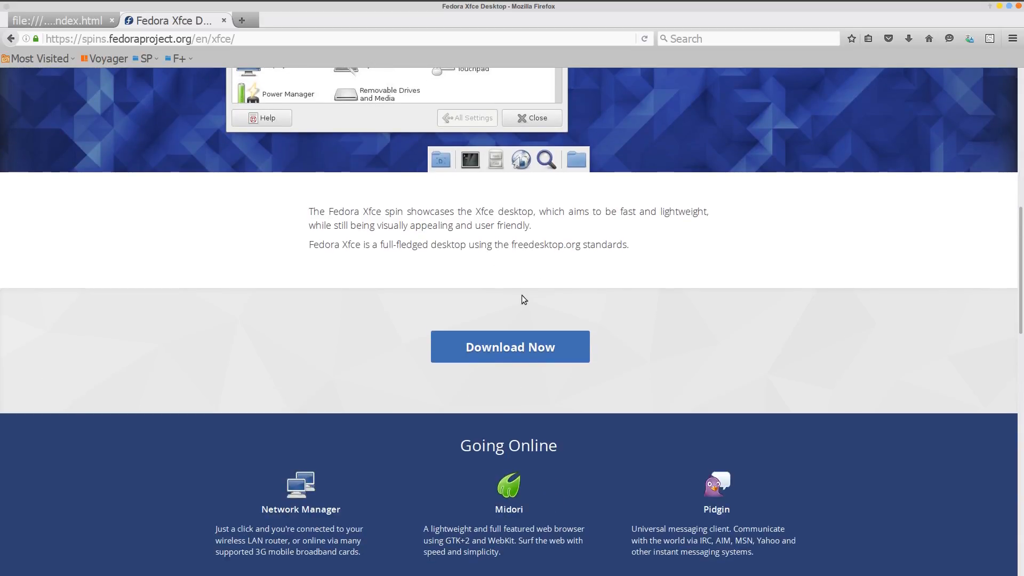
pyautogui.click(525, 347)
# Review the Xfce spin's download page and open Fedora's Torrent Downloads page from its footer.
pyautogui.scroll(-5, 404, 306)
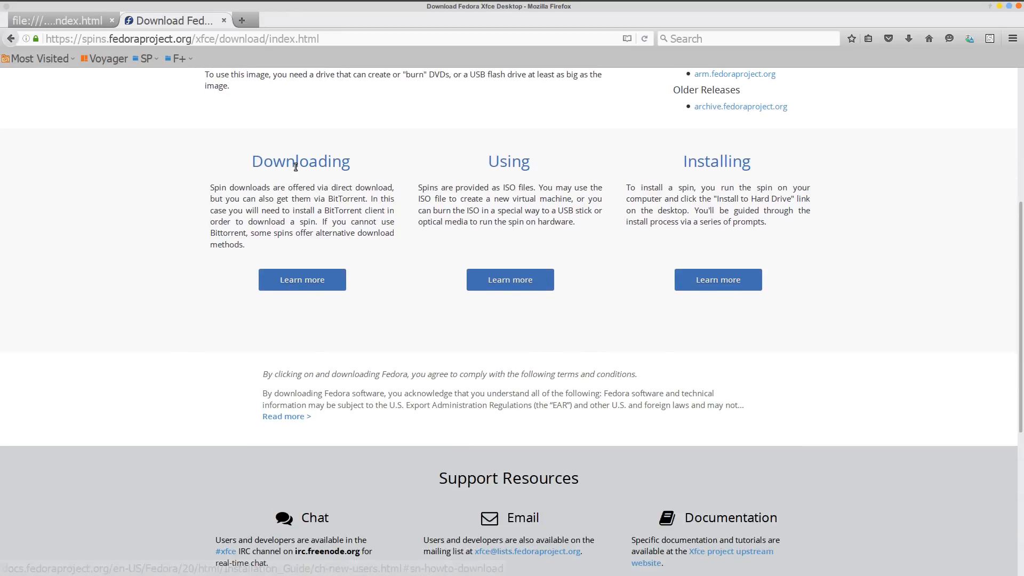
pyautogui.scroll(5, 316, 251)
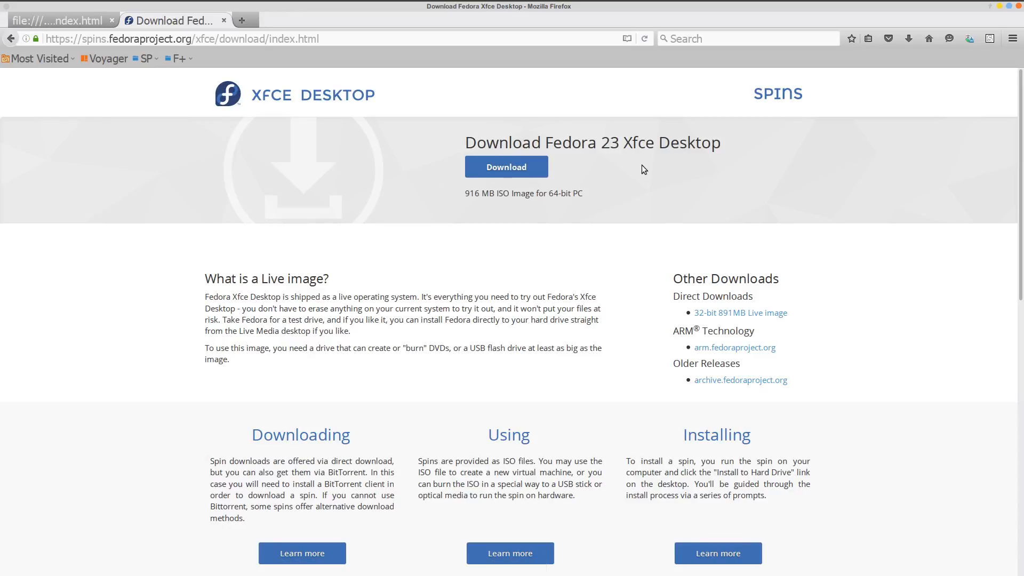
pyautogui.scroll(-10, 601, 210)
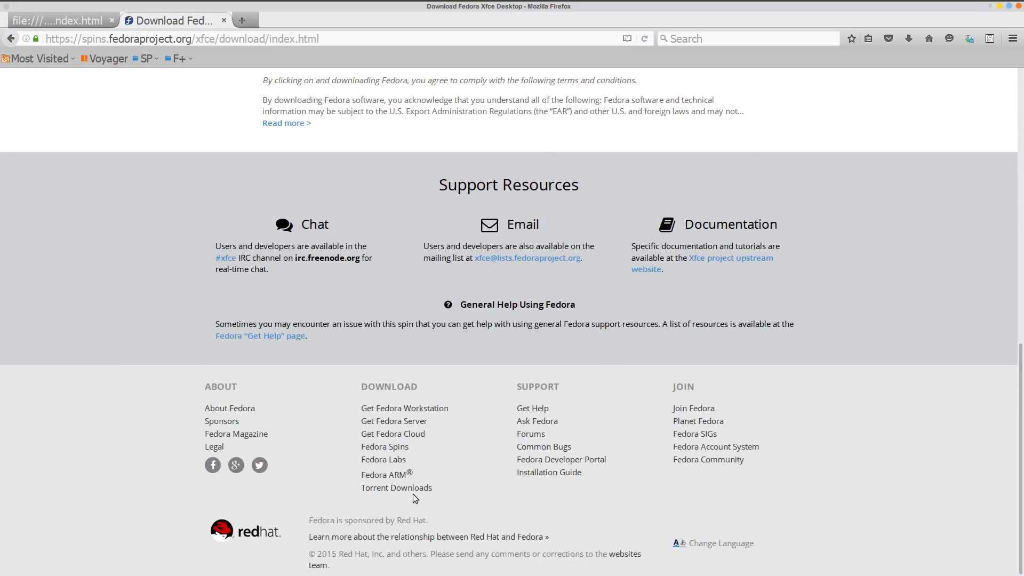
pyautogui.click(414, 489)
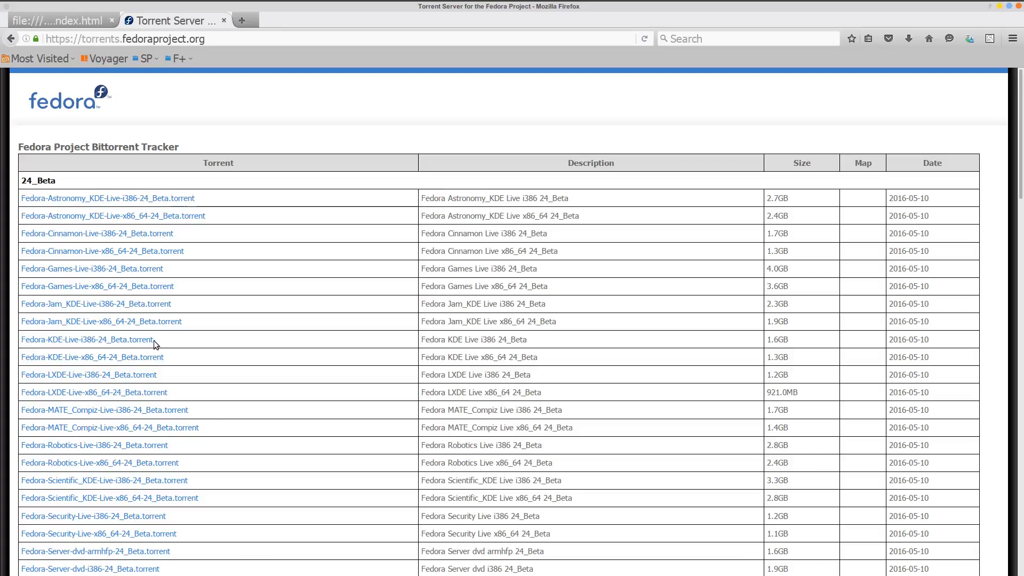
# Find Fedora-Live-Xfce-x86_64-23.torrent in the version 23 section and open it with Transmission.
pyautogui.scroll(-3, 142, 345)
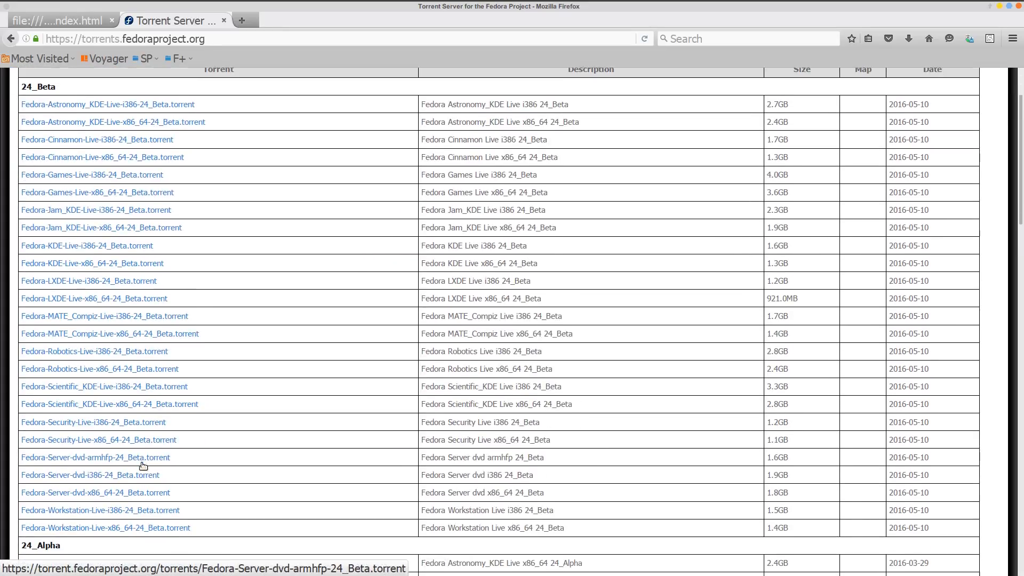
pyautogui.scroll(-11, 144, 437)
pyautogui.scroll(-6, 196, 268)
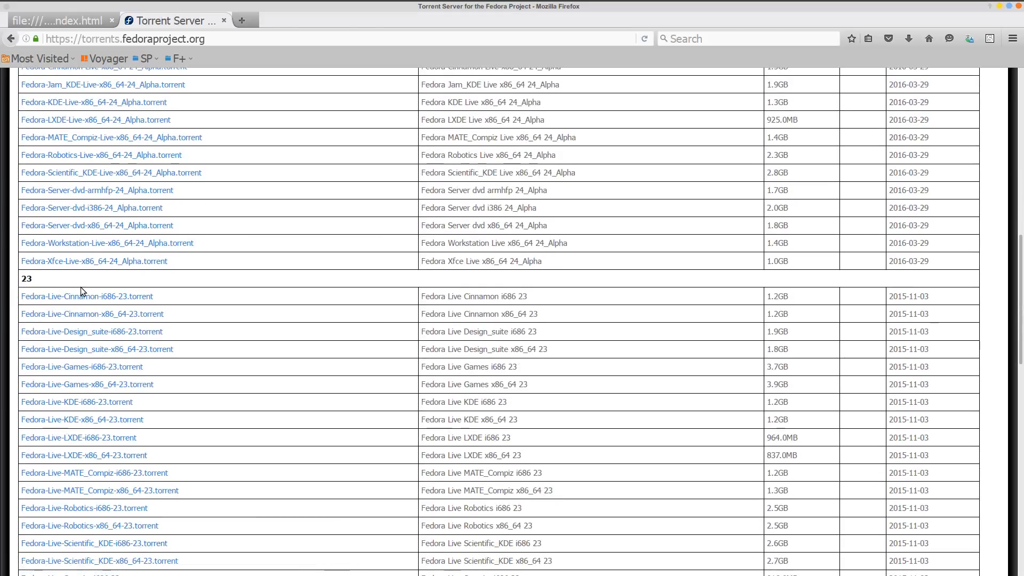
pyautogui.scroll(-3, 136, 364)
pyautogui.scroll(-3, 136, 364)
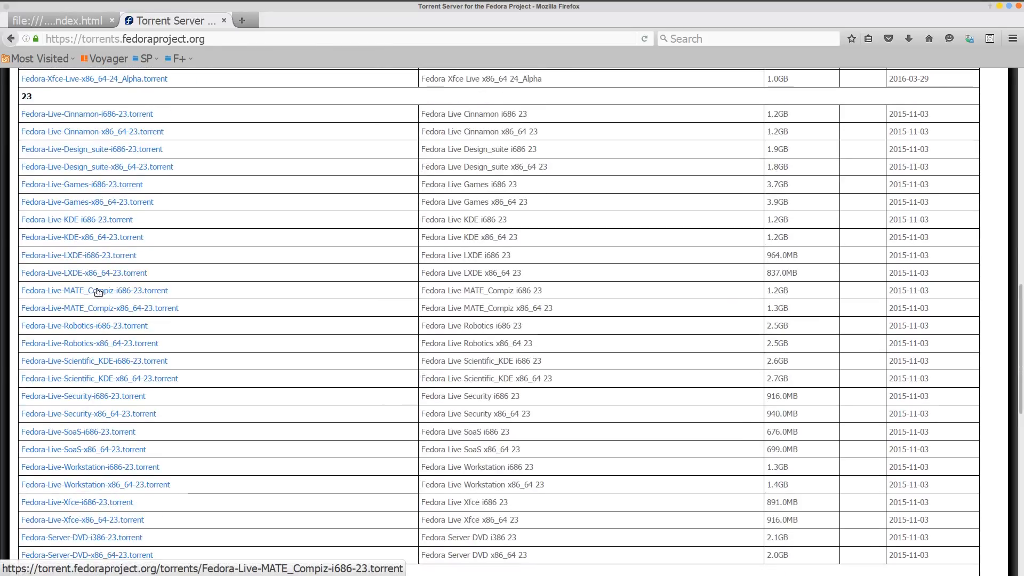
pyautogui.scroll(-2, 99, 320)
pyautogui.scroll(-1, 99, 338)
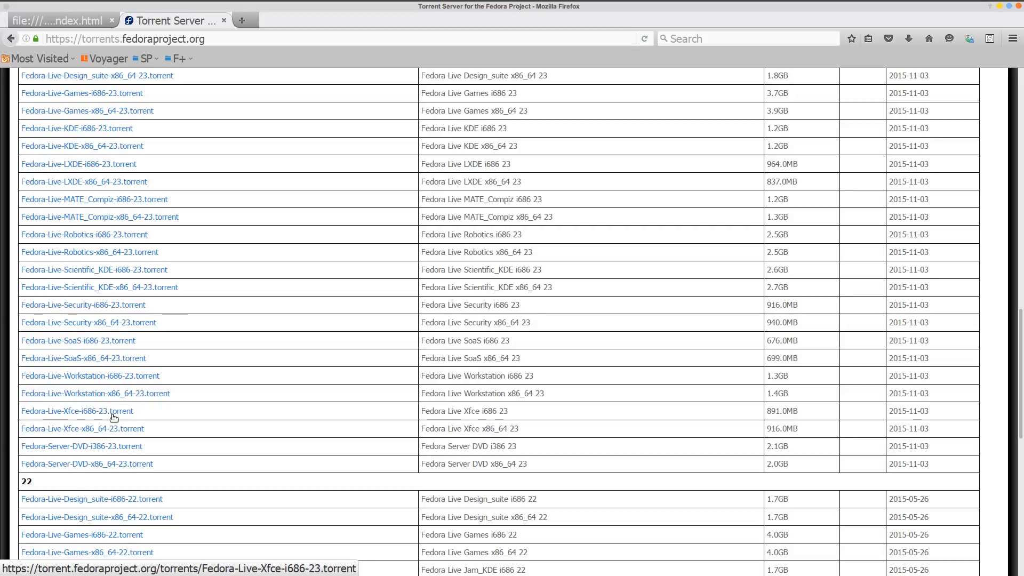
pyautogui.click(86, 430)
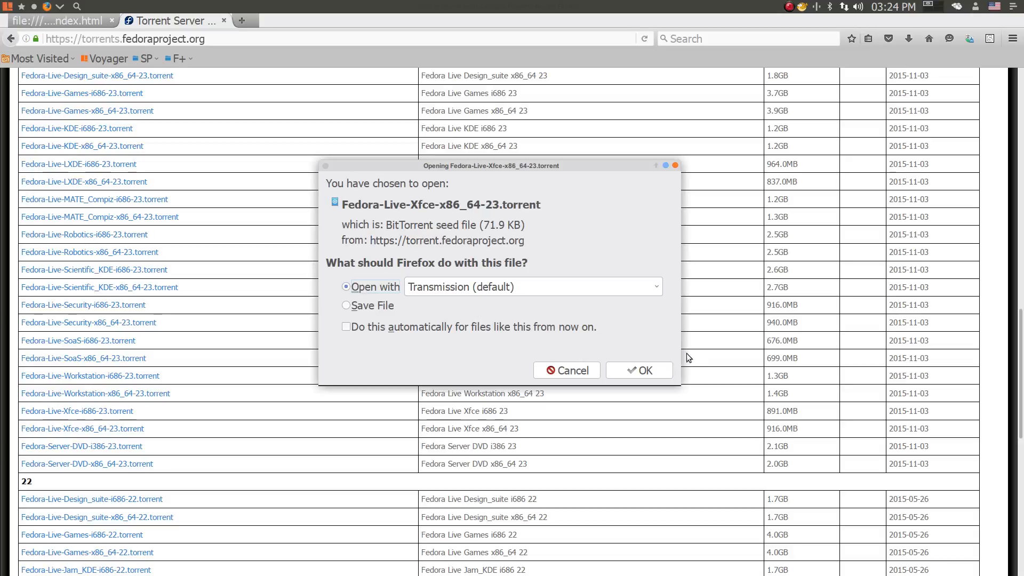
pyautogui.click(640, 371)
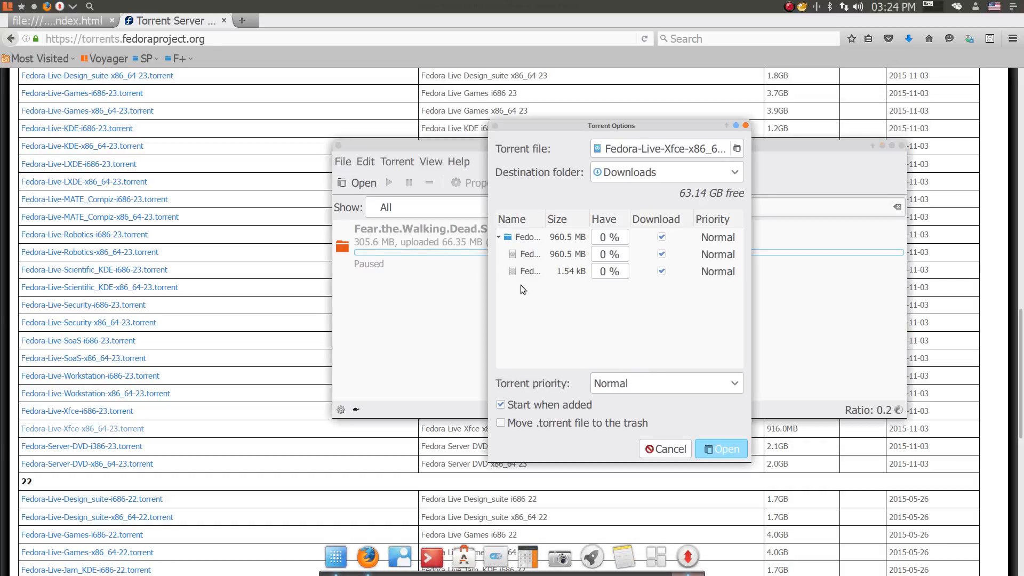
# Start the Fedora-Live-Xfce-x86_64-23 torrent into Downloads, and remove the paused Fear.the.Walking.Dead torrent along with its files.
pyautogui.click(712, 451)
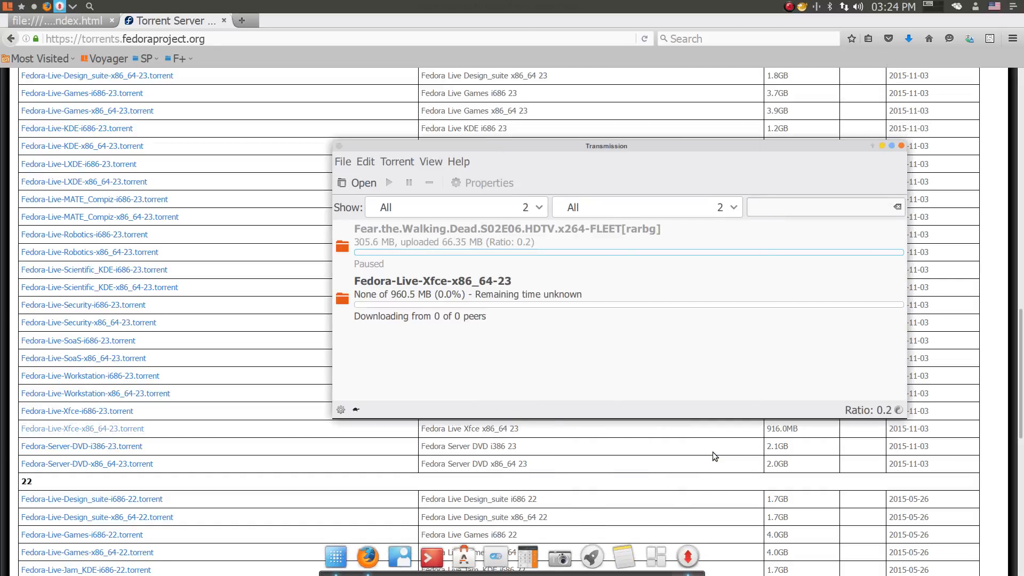
pyautogui.rightClick(476, 242)
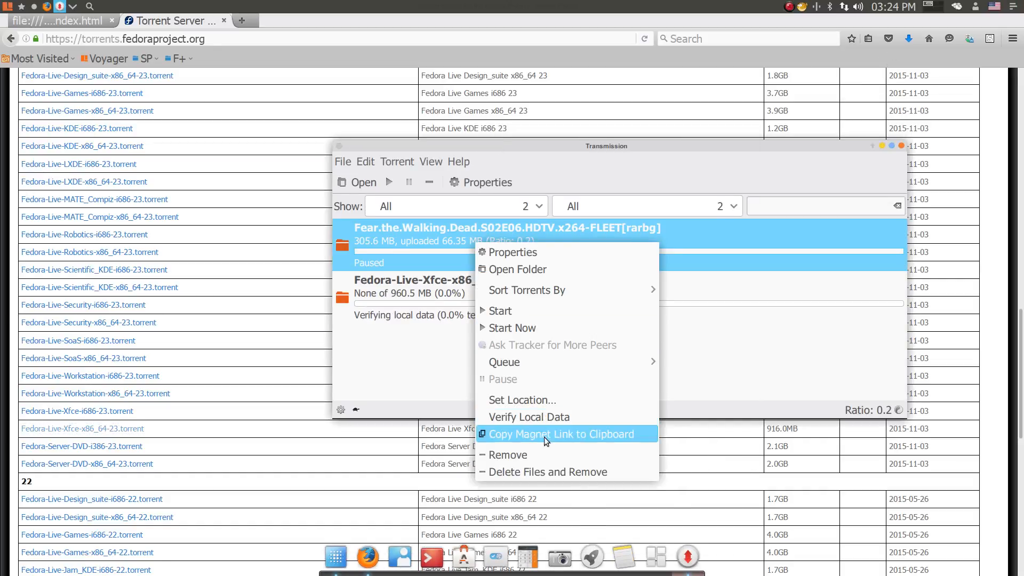
pyautogui.click(530, 470)
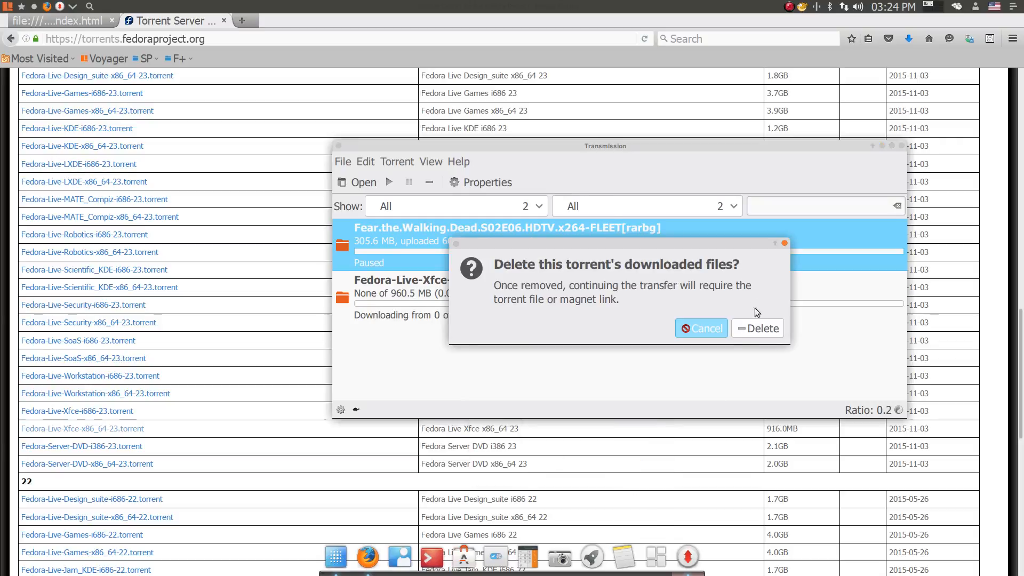
pyautogui.click(757, 328)
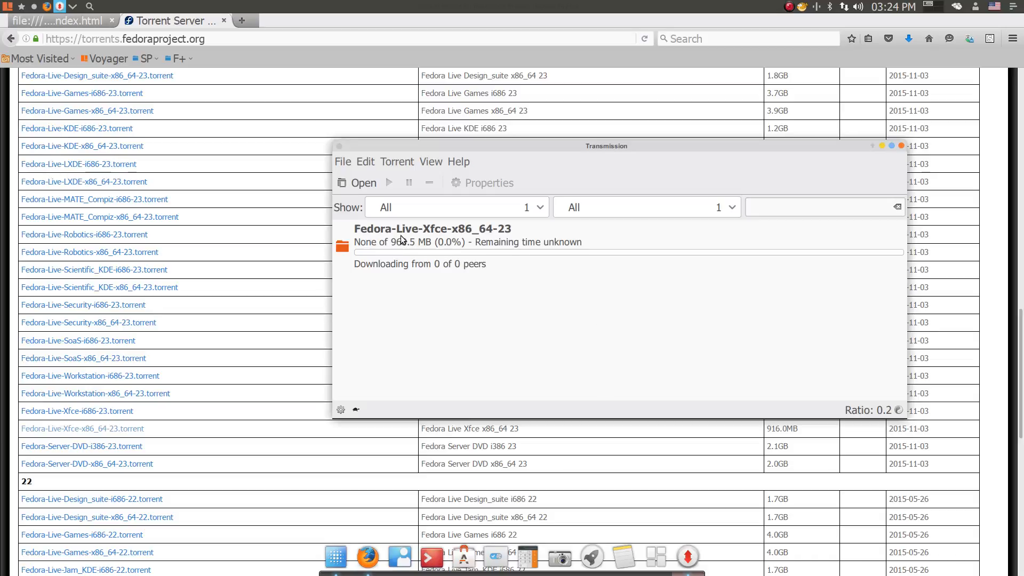
# Look through the Fedora torrent list in the browser, covering the 24_Beta, 24_Alpha, 23 and 22 sections.
pyautogui.click(212, 303)
pyautogui.scroll(-8, 216, 291)
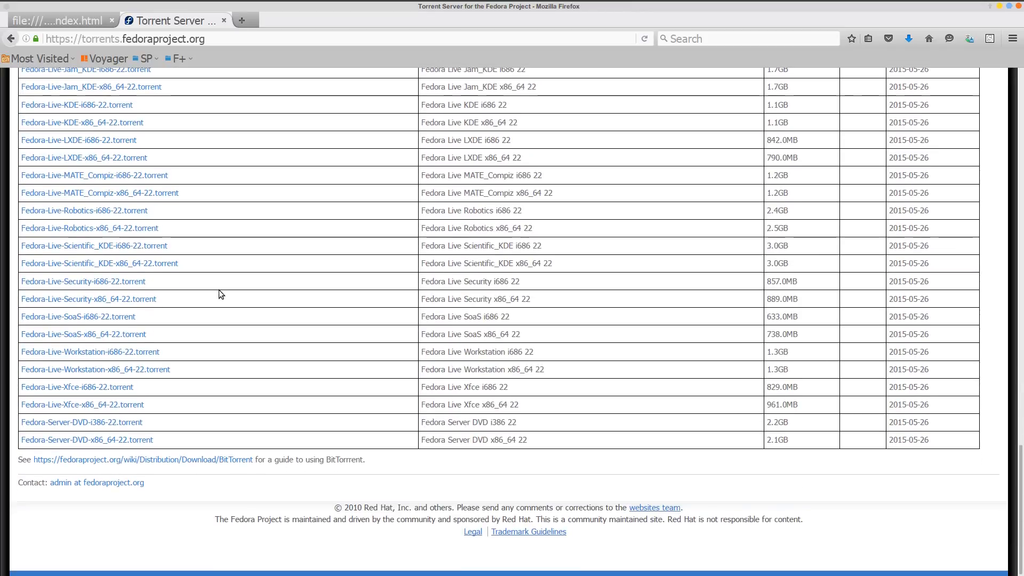
pyautogui.scroll(4, 293, 341)
pyautogui.scroll(10, 296, 330)
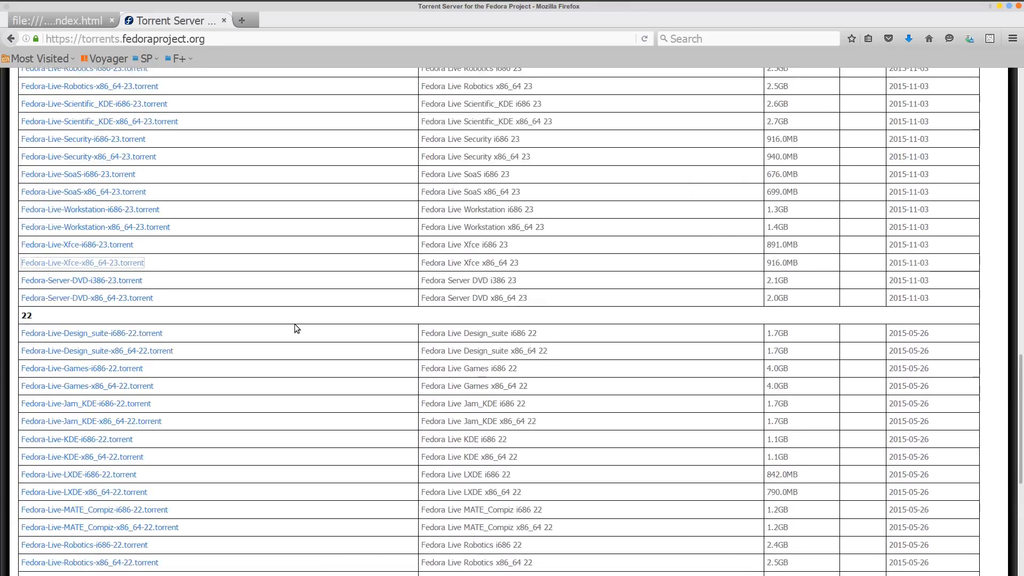
pyautogui.scroll(8, 293, 316)
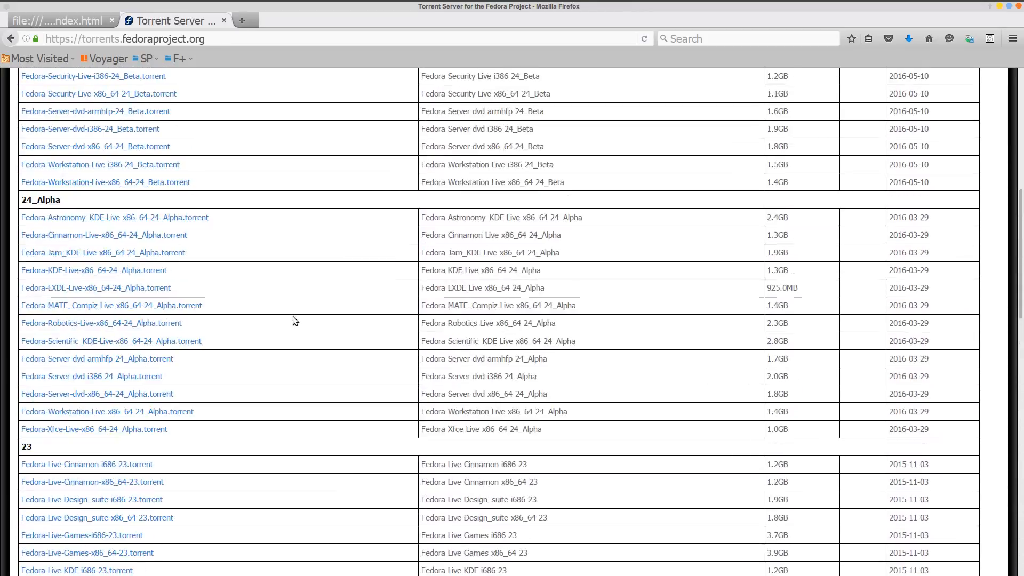
pyautogui.scroll(2, 316, 319)
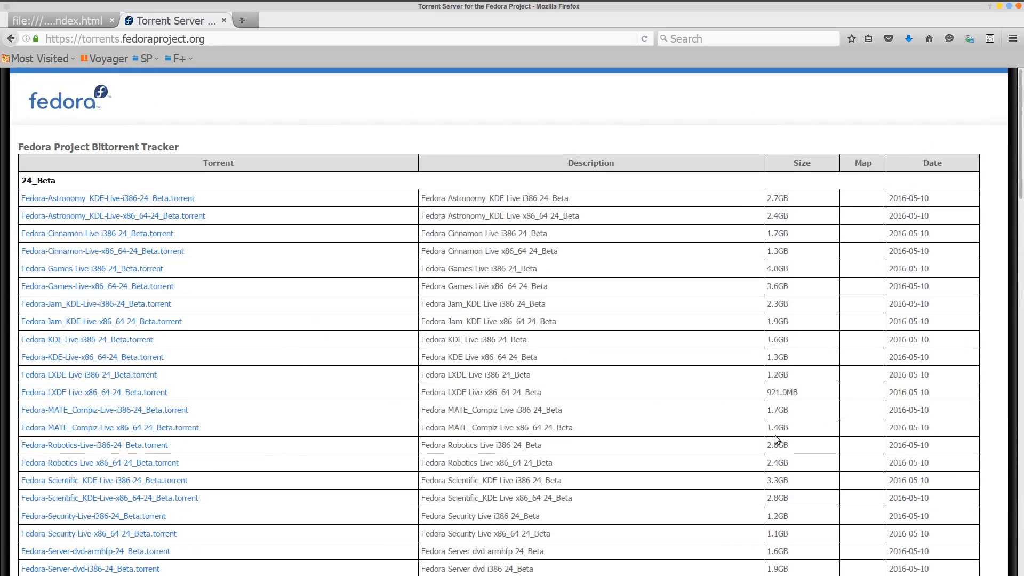
pyautogui.scroll(-9, 603, 369)
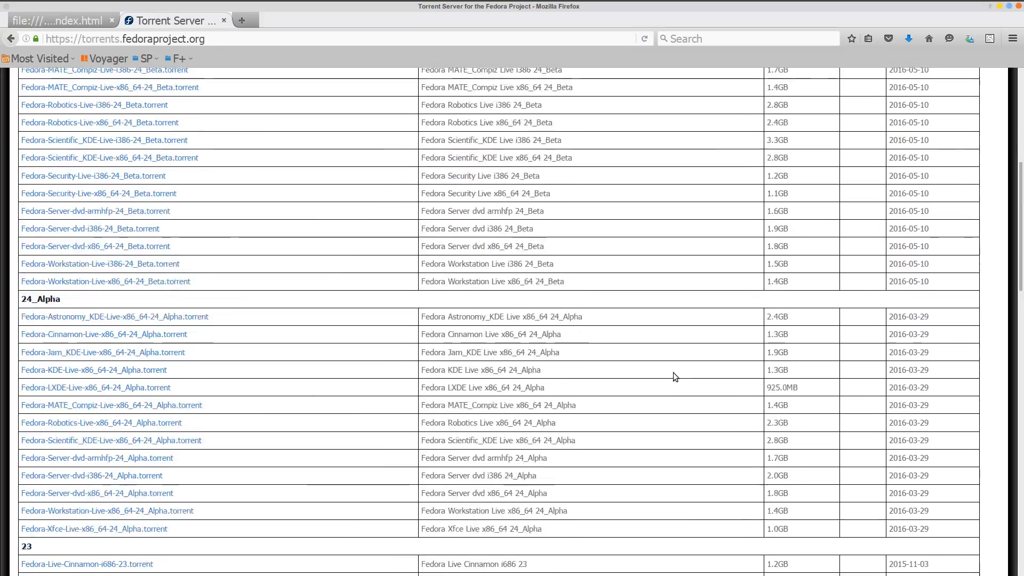
pyautogui.scroll(-5, 677, 369)
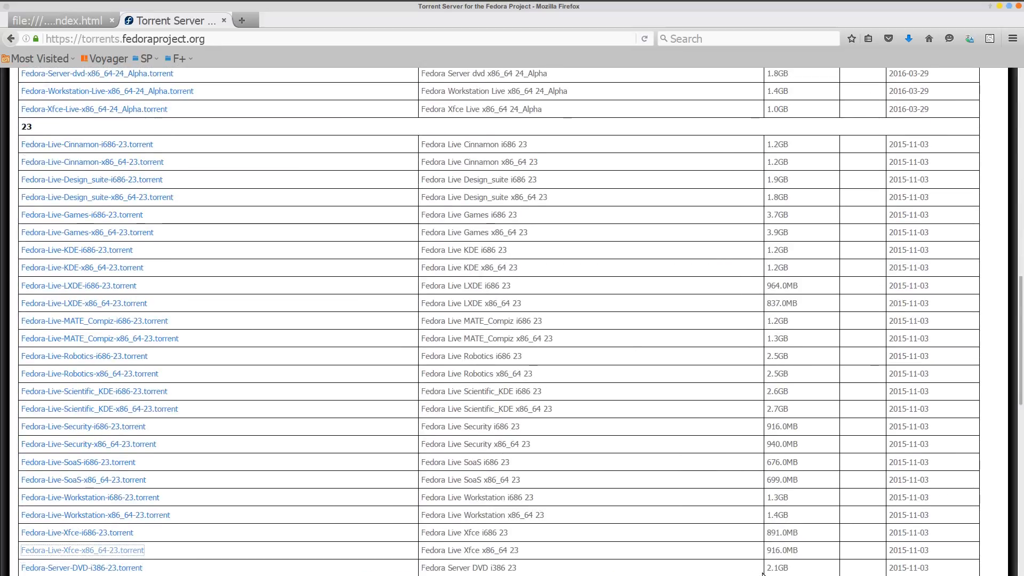
# Check the Fedora Xfce torrent's progress in Transmission and minimize its window.
pyautogui.moveTo(613, 574)
pyautogui.click(692, 558)
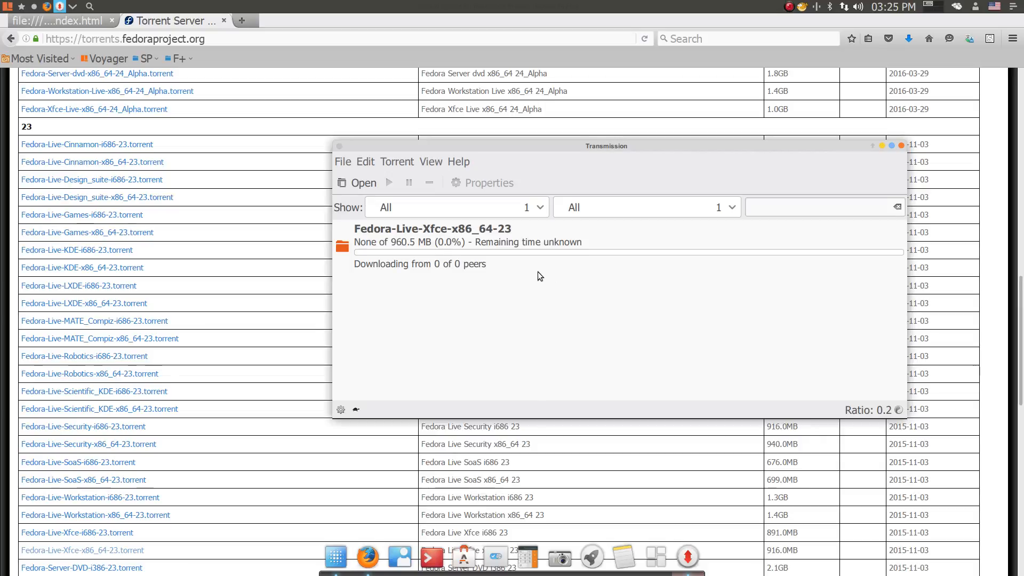
pyautogui.click(881, 145)
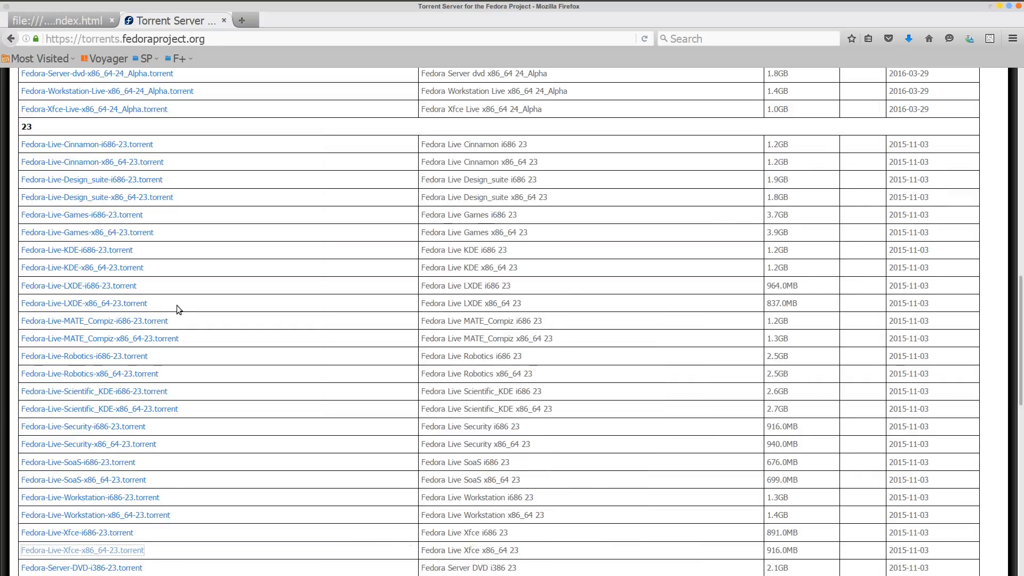
# Go back from the torrent list to the Fedora Xfce Desktop download page and view its 64-bit ISO download section.
pyautogui.scroll(10, 191, 292)
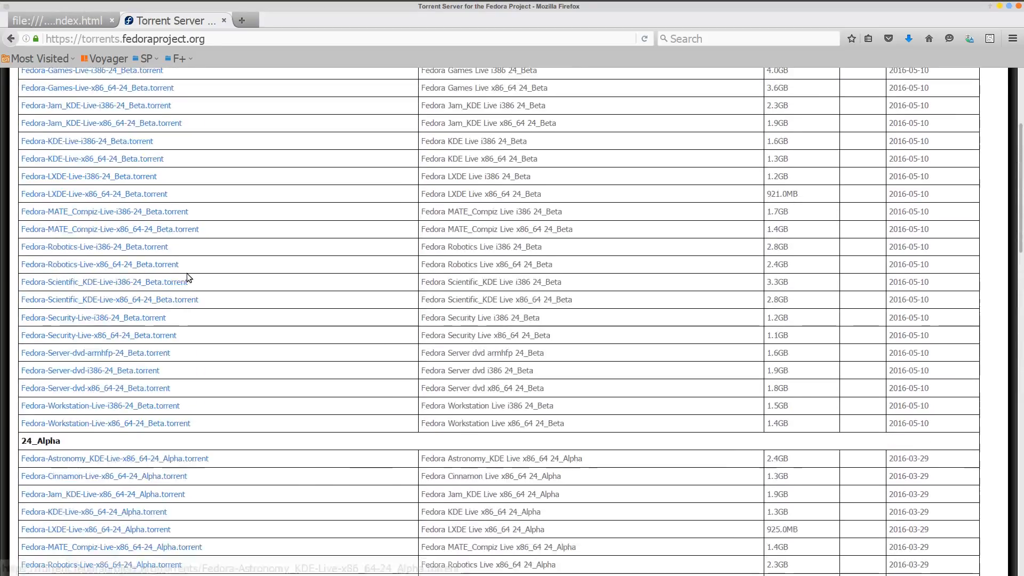
pyautogui.scroll(4, 210, 283)
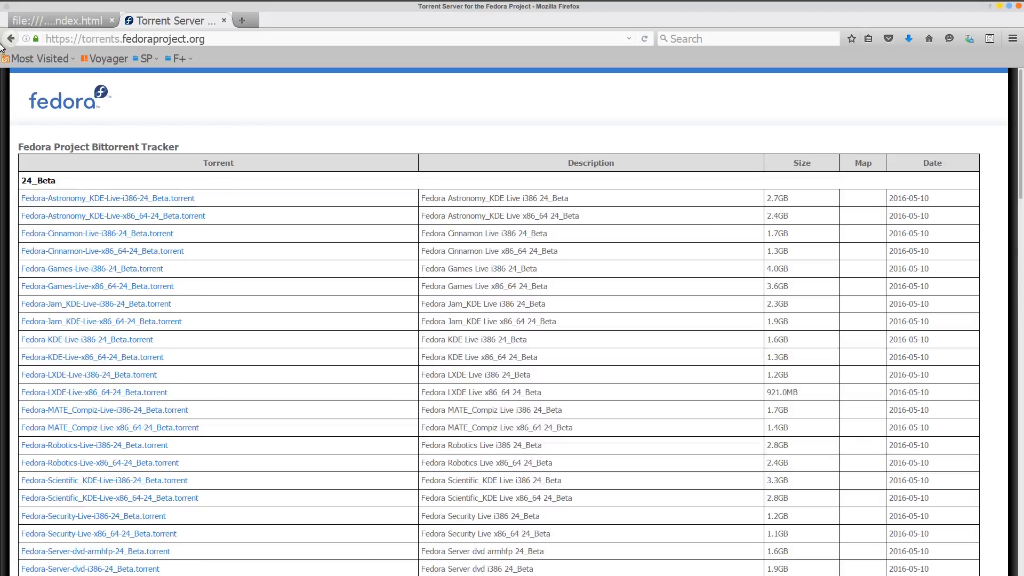
pyautogui.click(10, 39)
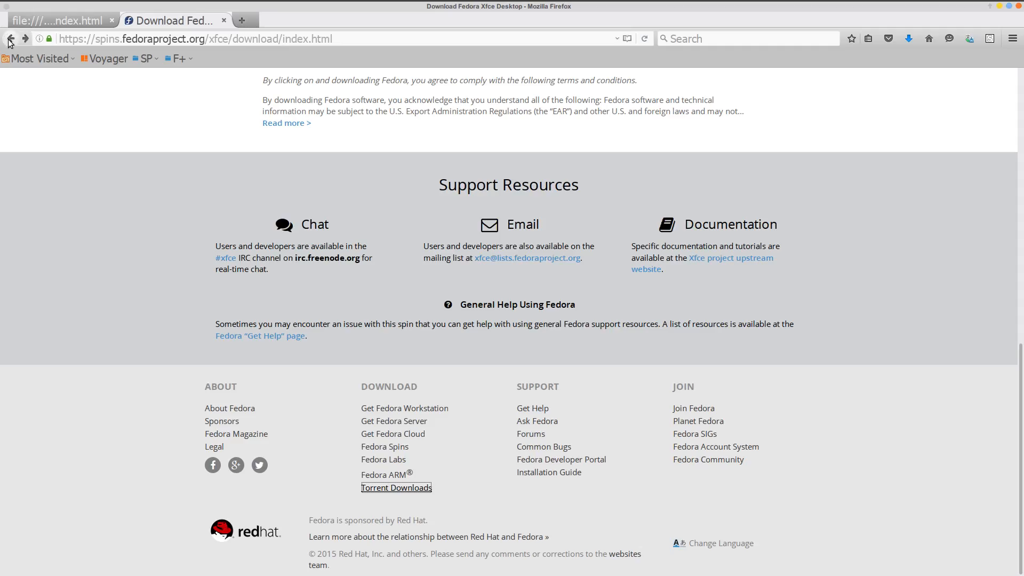
pyautogui.scroll(10, 385, 137)
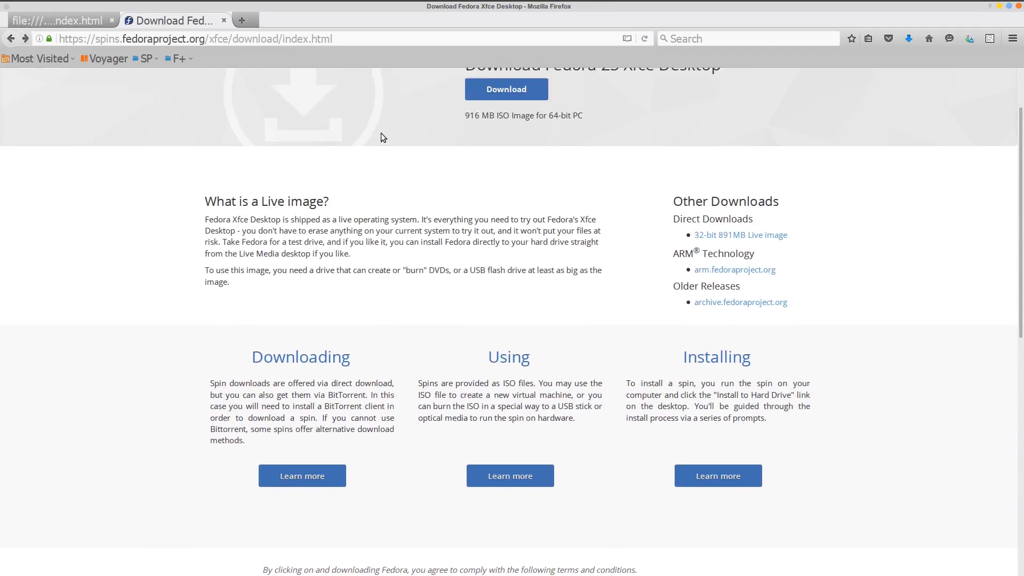
pyautogui.scroll(3, 380, 134)
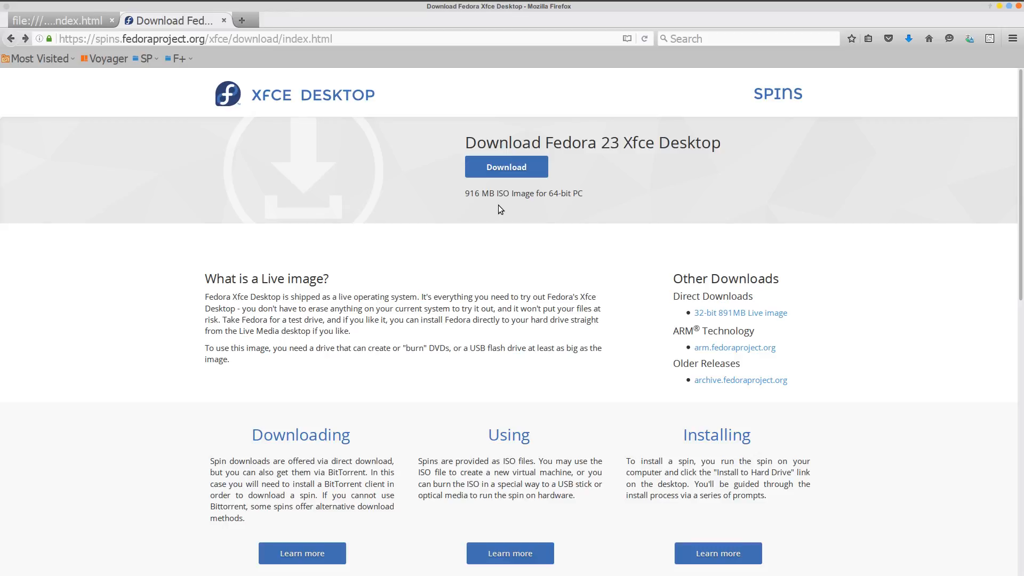
# Bring up Transmission again to check the Fedora Xfce download's speed and remaining time, and minimize it.
pyautogui.rightClick(588, 292)
pyautogui.click(525, 401)
pyautogui.click(688, 556)
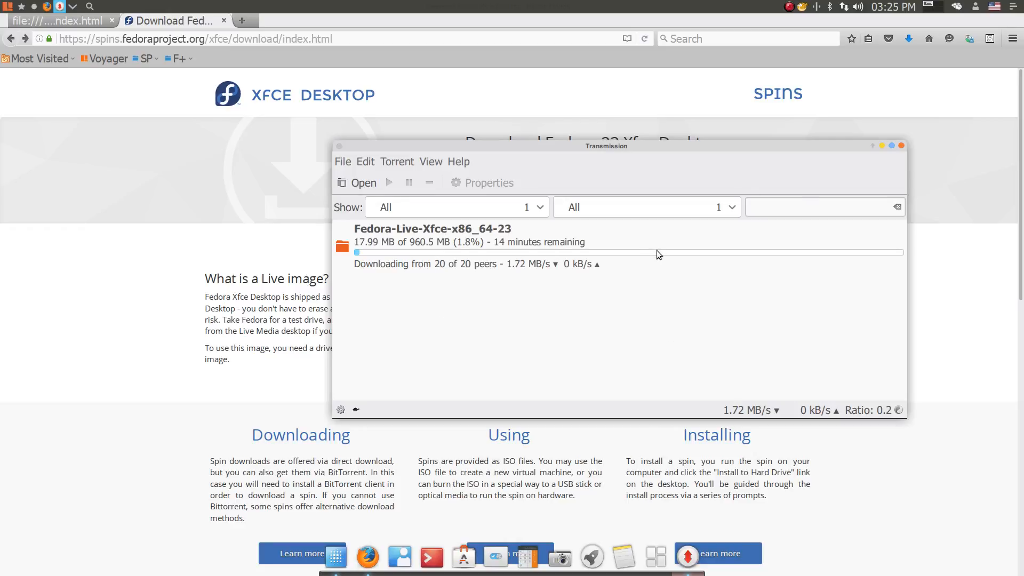
pyautogui.click(883, 146)
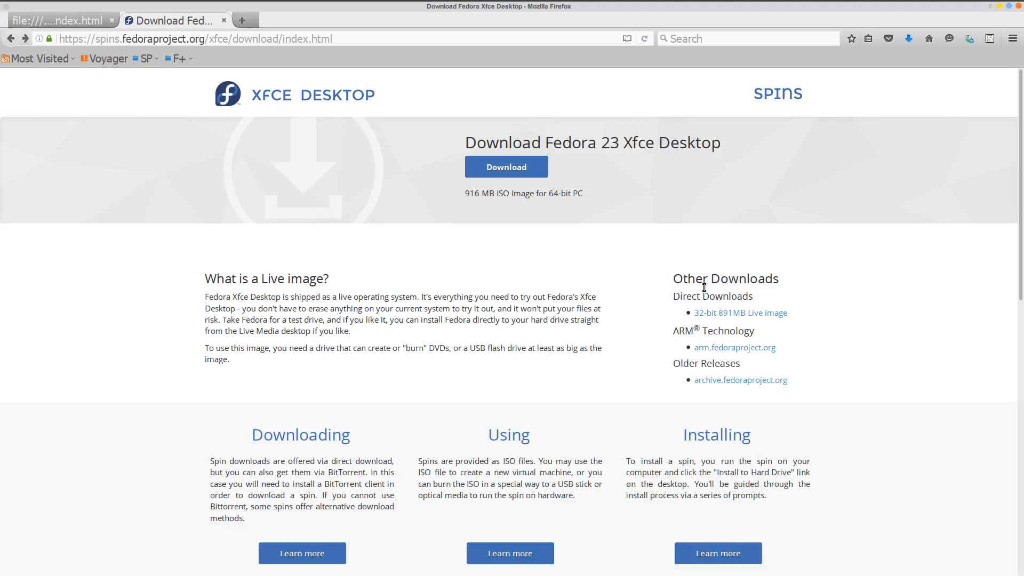
# Inspect the file list in the Fedora-Live-Xfce-x86_64-23 torrent's properties in Transmission, and close the properties.
pyautogui.click(688, 554)
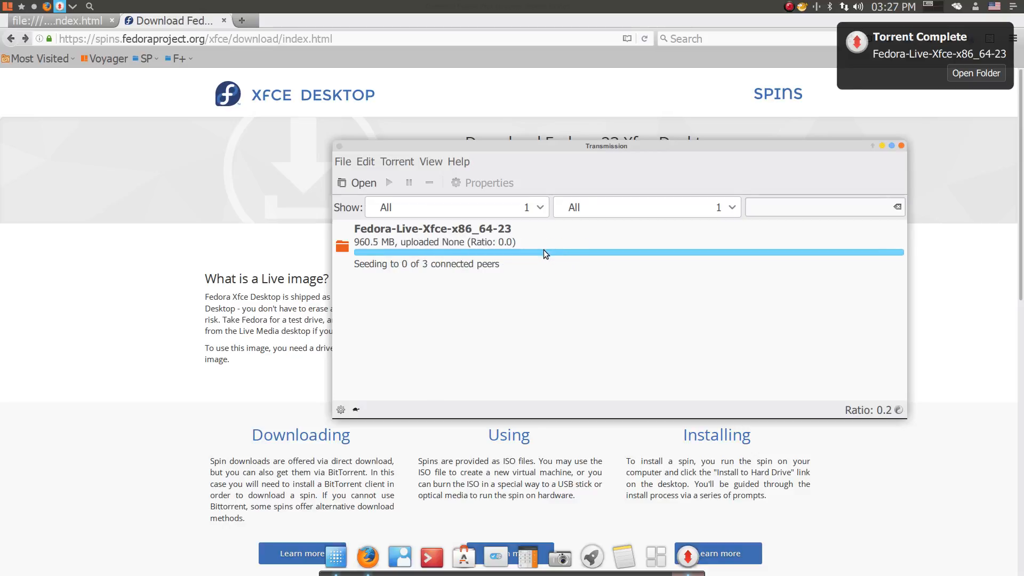
pyautogui.rightClick(541, 251)
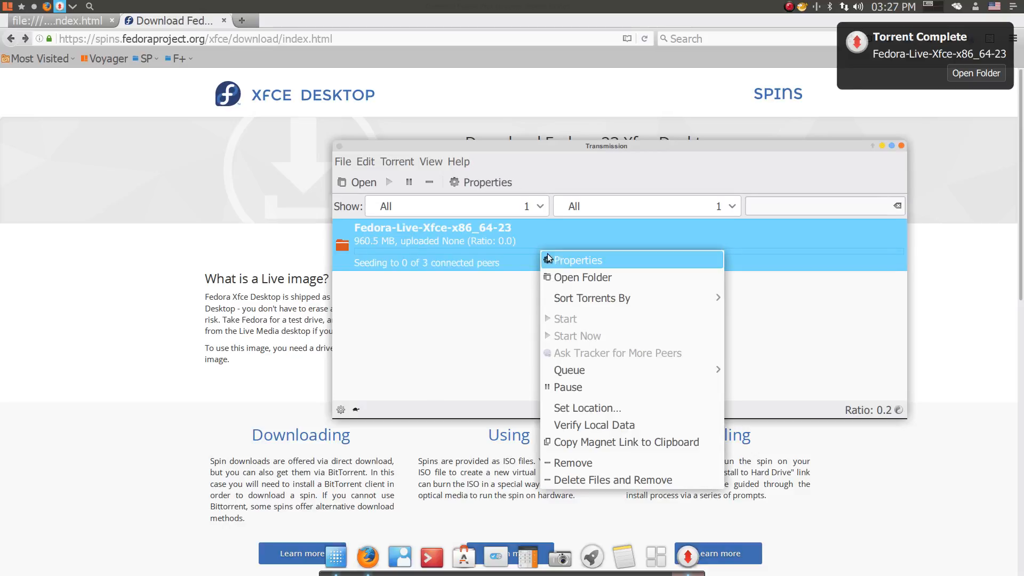
pyautogui.click(565, 260)
pyautogui.click(589, 135)
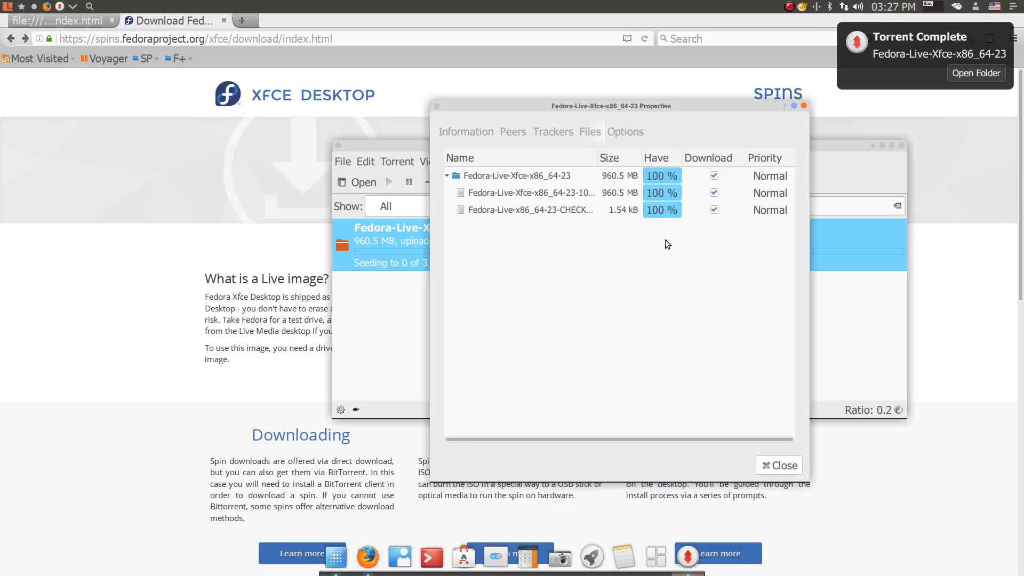
pyautogui.click(784, 466)
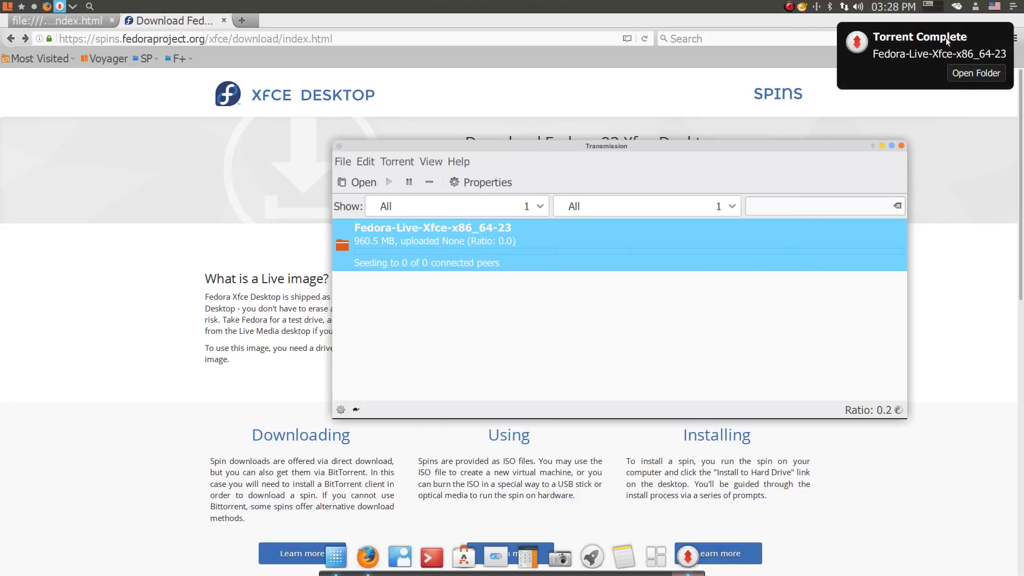
# Close Transmission and Firefox, and launch VirtualBox from the System applications.
pyautogui.click(901, 145)
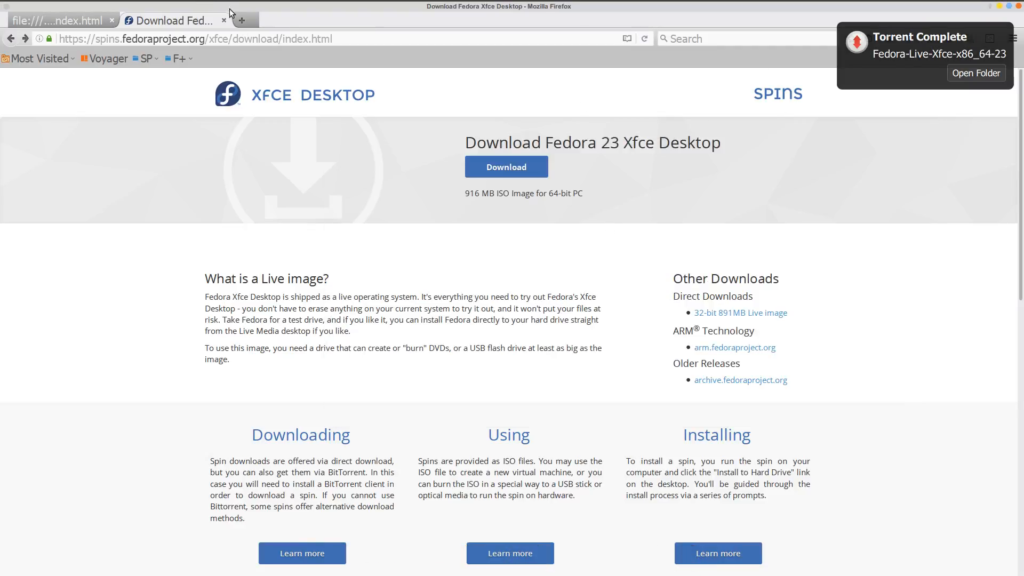
pyautogui.click(1018, 6)
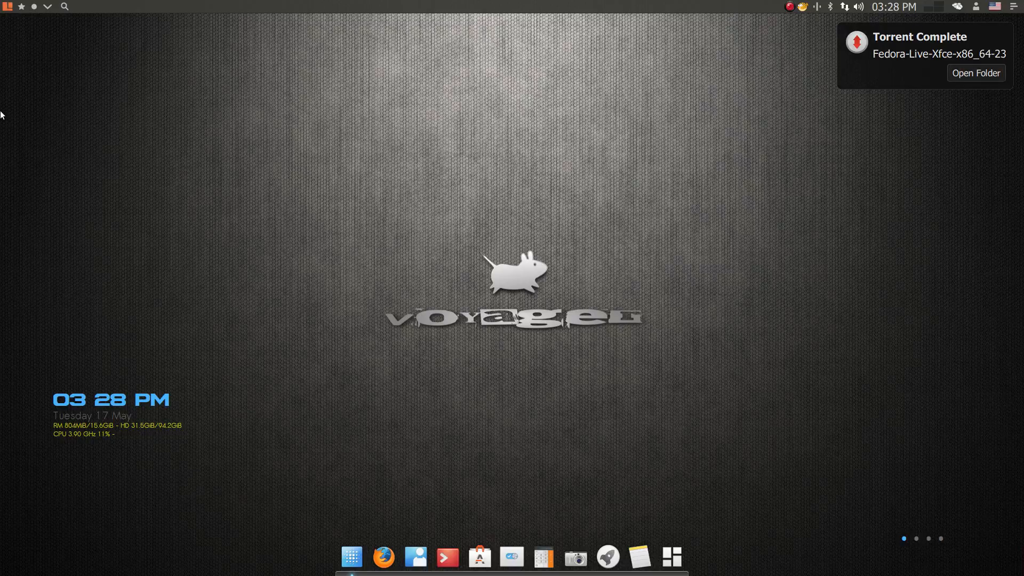
pyautogui.click(7, 7)
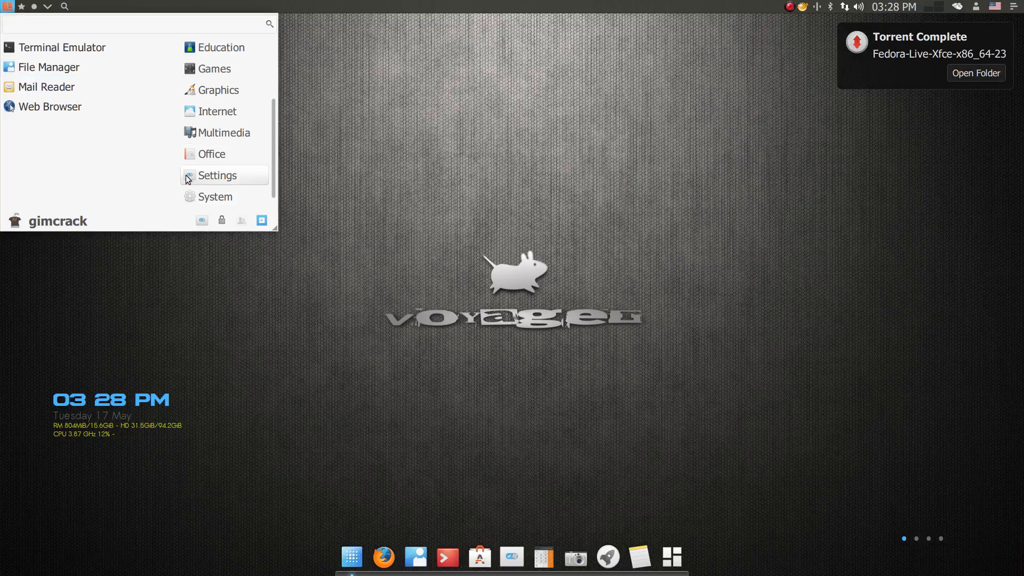
pyautogui.click(215, 196)
pyautogui.scroll(-3, 60, 148)
pyautogui.scroll(-1, 61, 147)
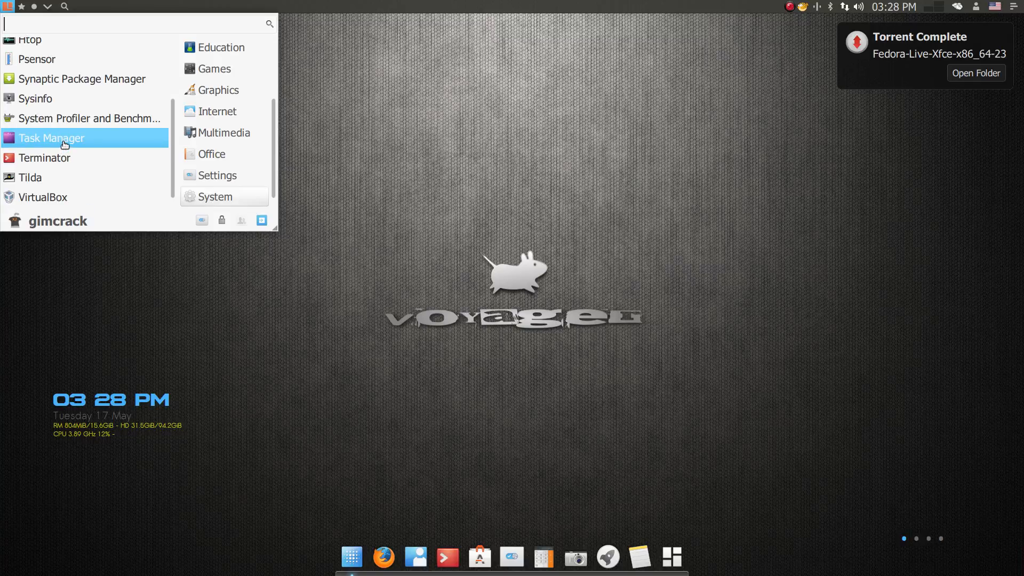
pyautogui.click(53, 196)
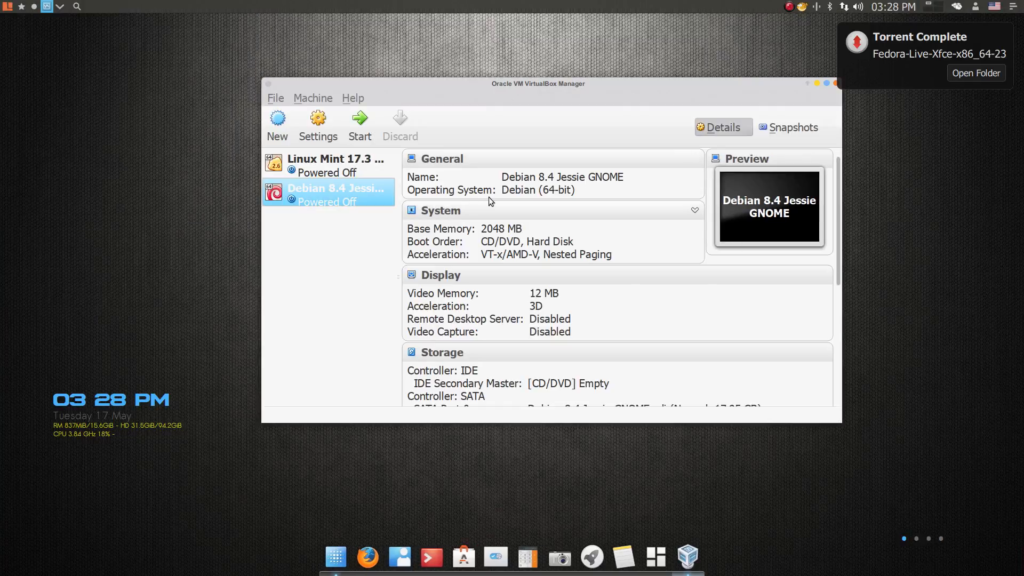
# Dismiss the torrent notification and remove the Debian 8.4 Jessie GNOME virtual machine, deleting all its files.
pyautogui.click(907, 56)
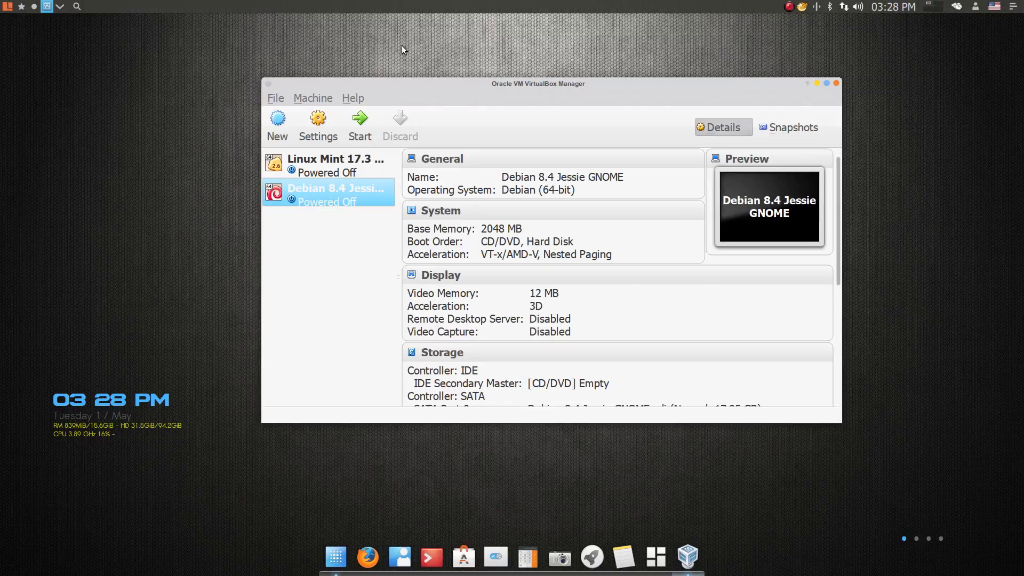
pyautogui.moveTo(554, 88); pyautogui.dragTo(525, 79)
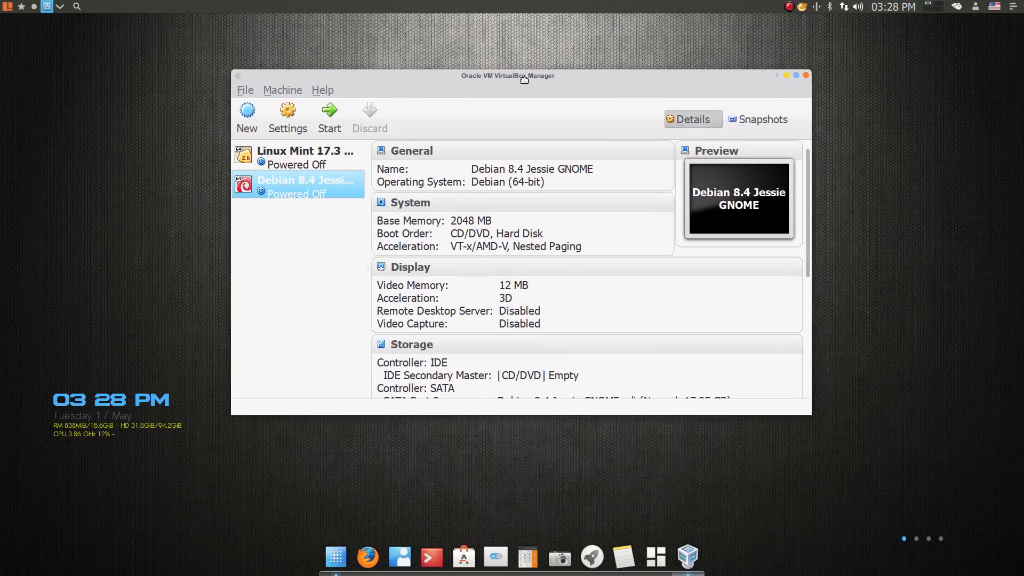
pyautogui.rightClick(307, 186)
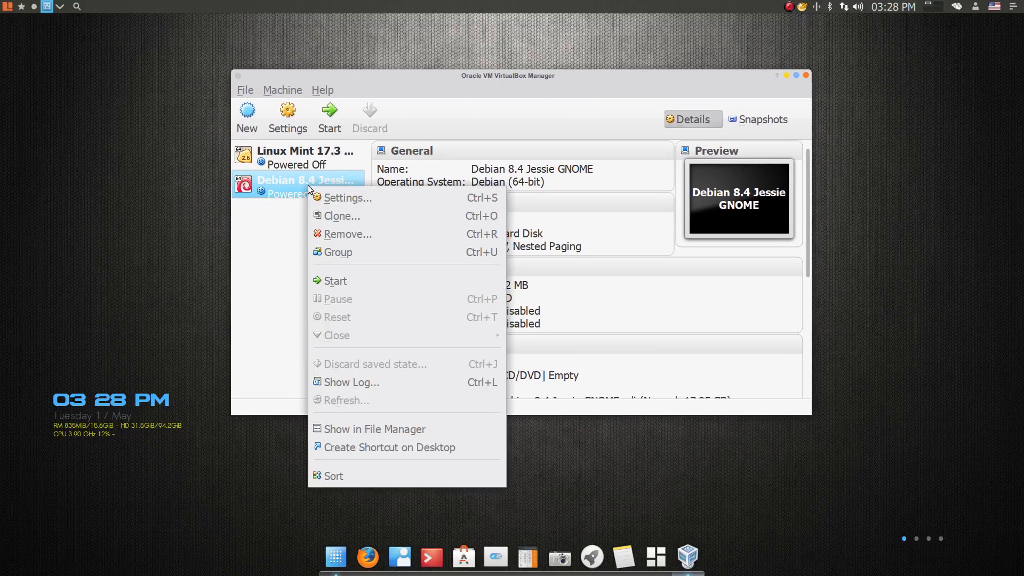
pyautogui.click(331, 235)
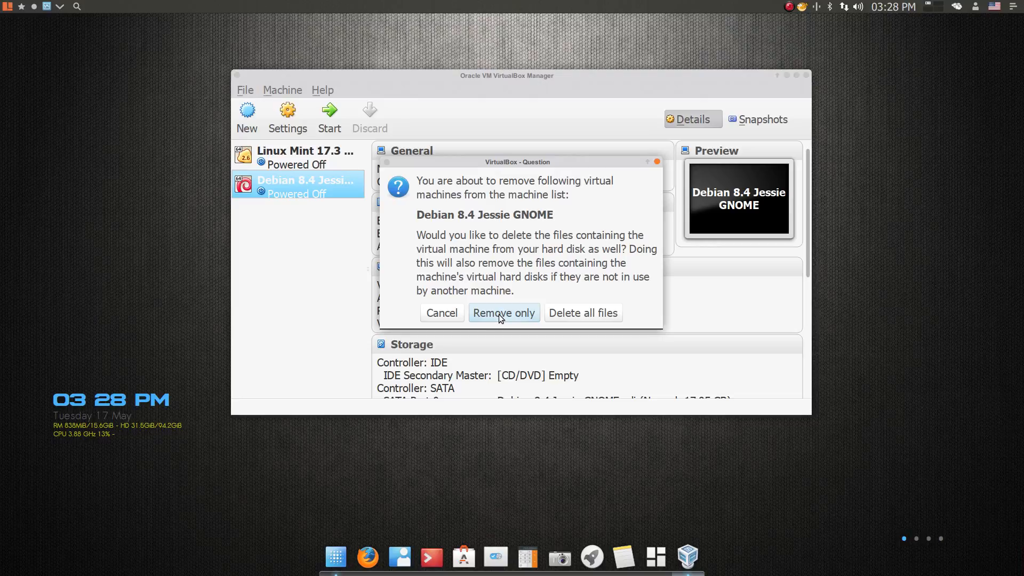
pyautogui.click(589, 314)
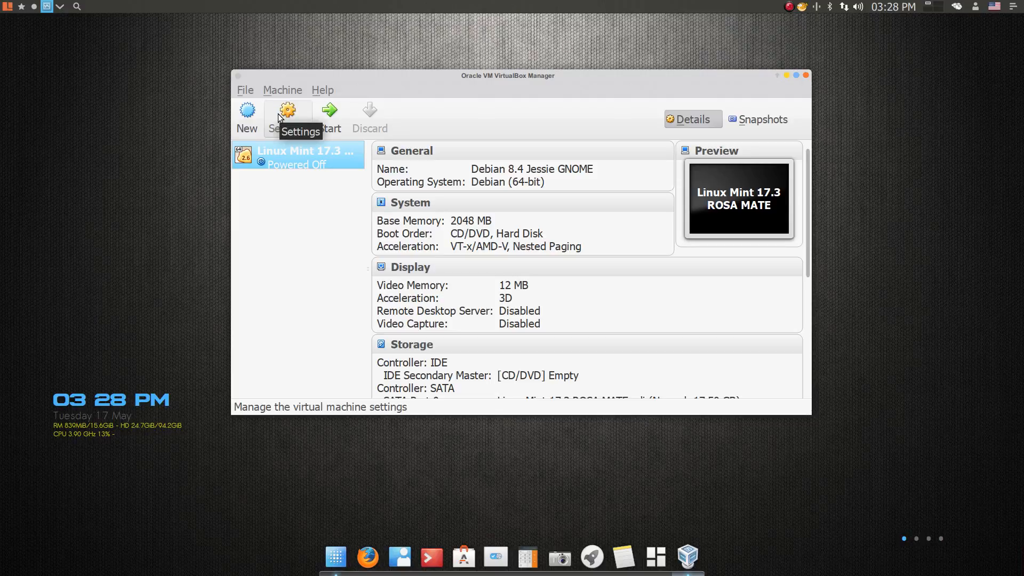
# Start a new Fedora (64-bit) virtual machine named Fedora 23 Xfce and allocate 4096 MB of memory to it.
pyautogui.click(246, 114)
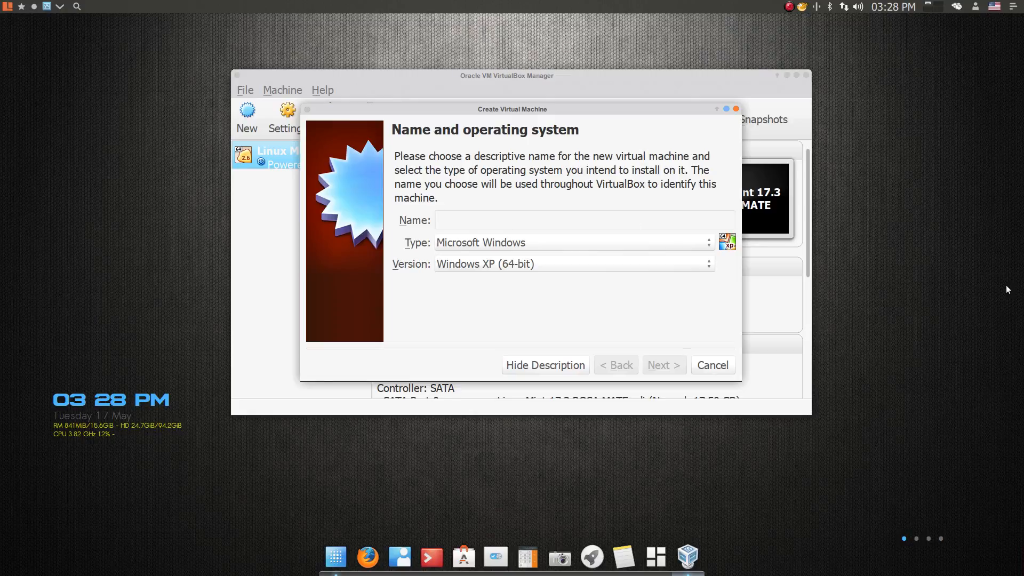
pyautogui.write('Fedora')
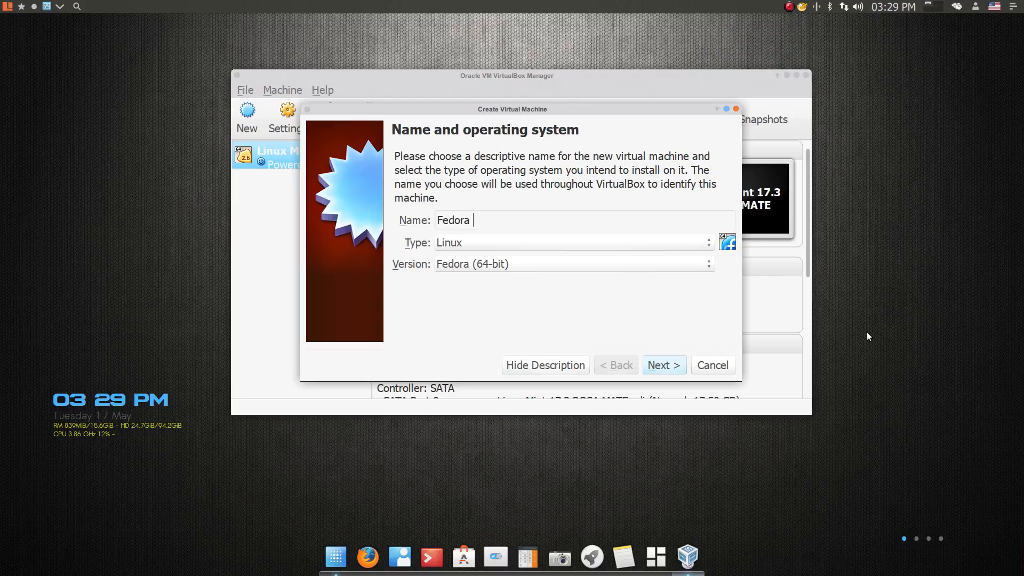
pyautogui.write(' 23 Xfce')
pyautogui.click(668, 366)
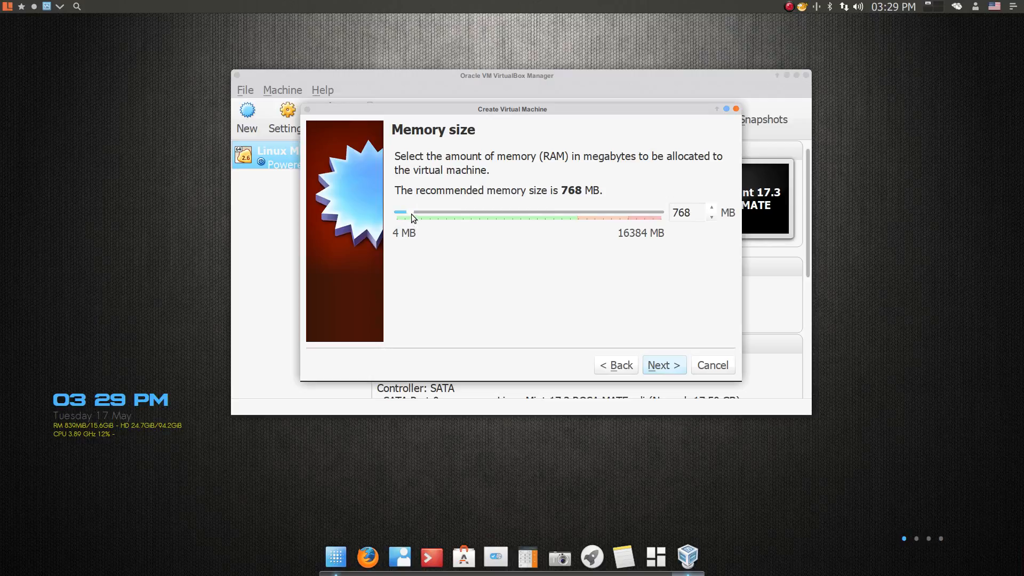
pyautogui.moveTo(412, 213); pyautogui.dragTo(463, 211)
pyautogui.click(662, 366)
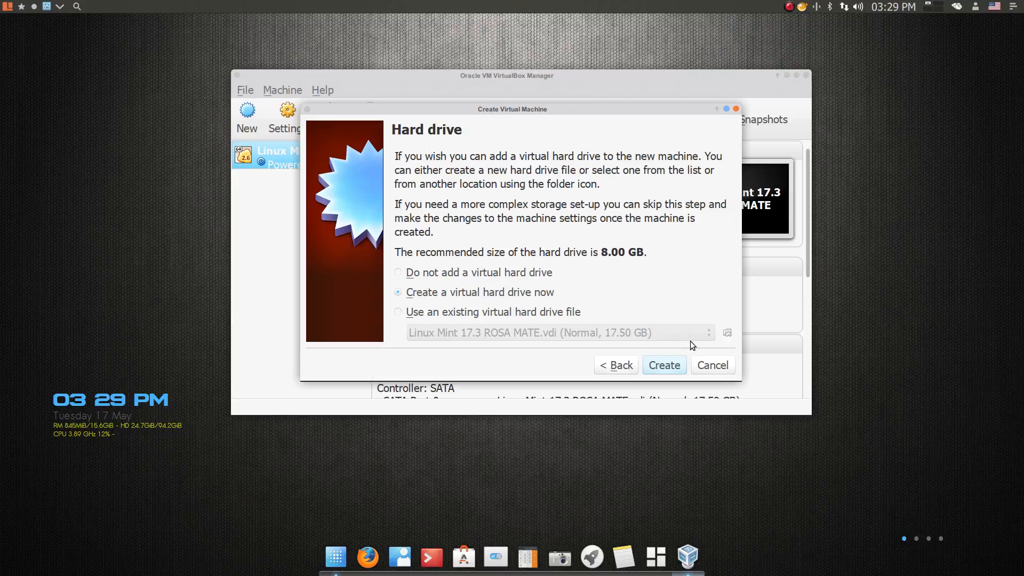
# Create a dynamically allocated VDI virtual hard drive of 27.87 GB for the Fedora 23 Xfce machine.
pyautogui.click(668, 365)
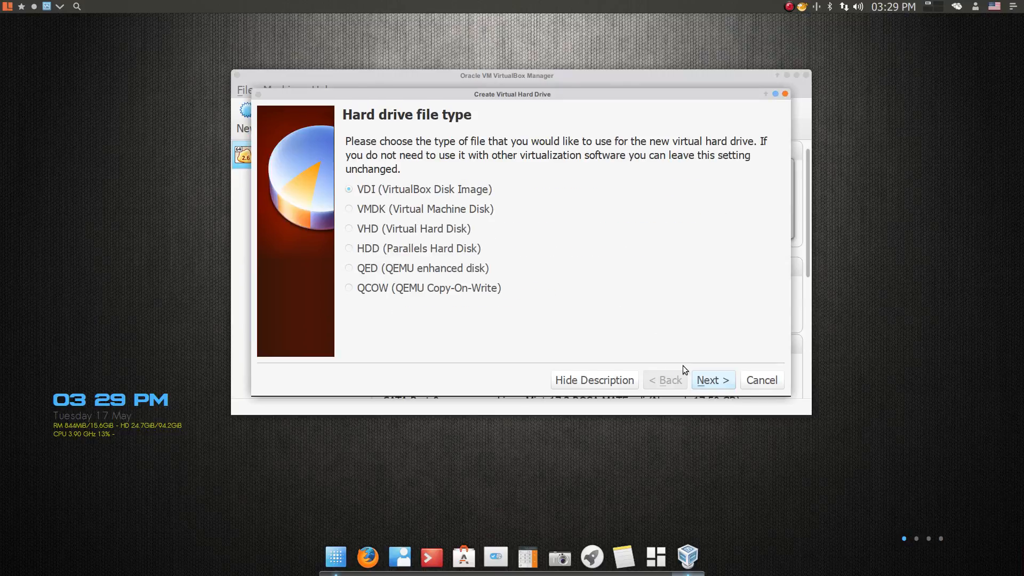
pyautogui.click(704, 382)
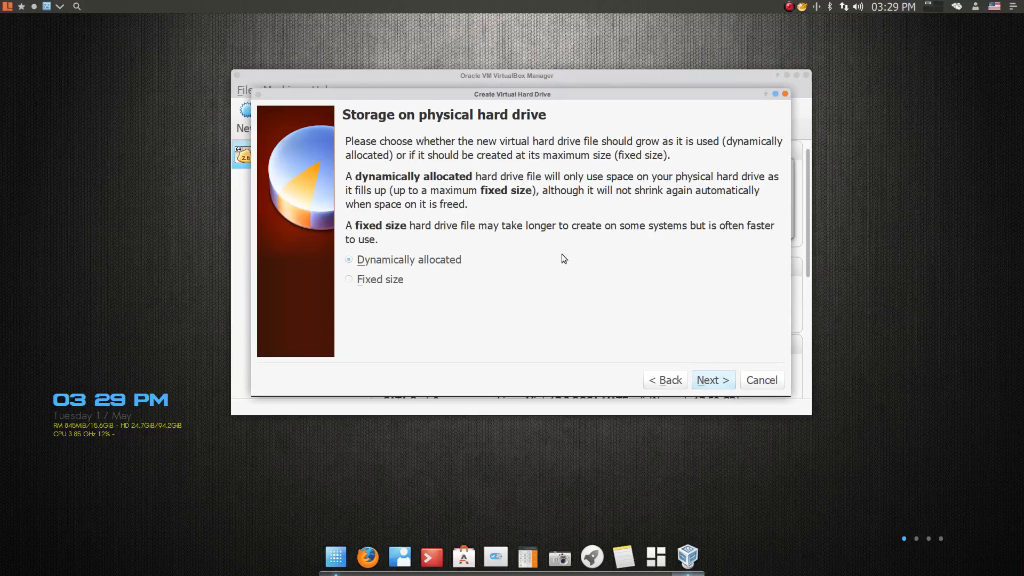
pyautogui.click(713, 379)
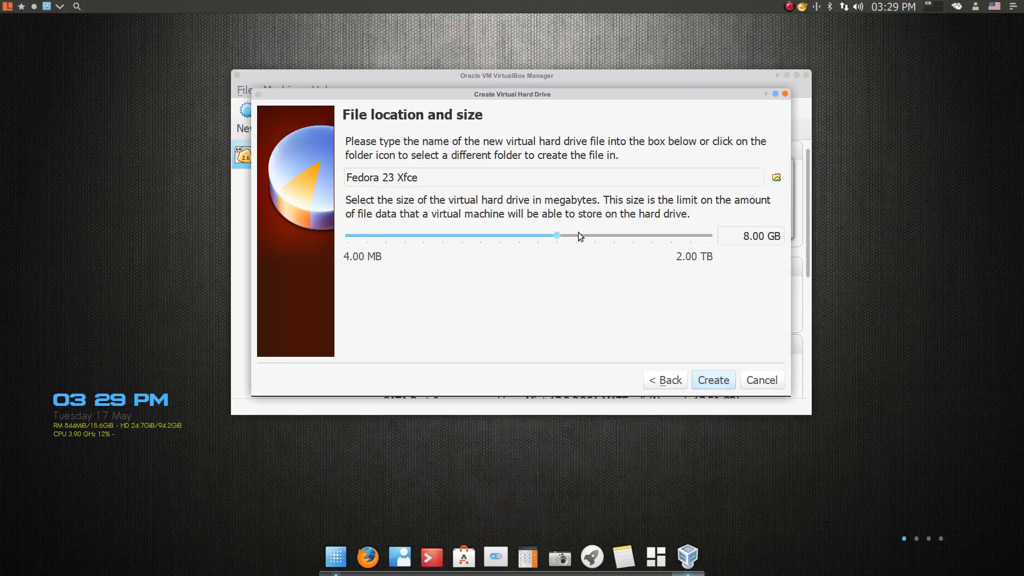
pyautogui.moveTo(559, 238); pyautogui.dragTo(590, 235)
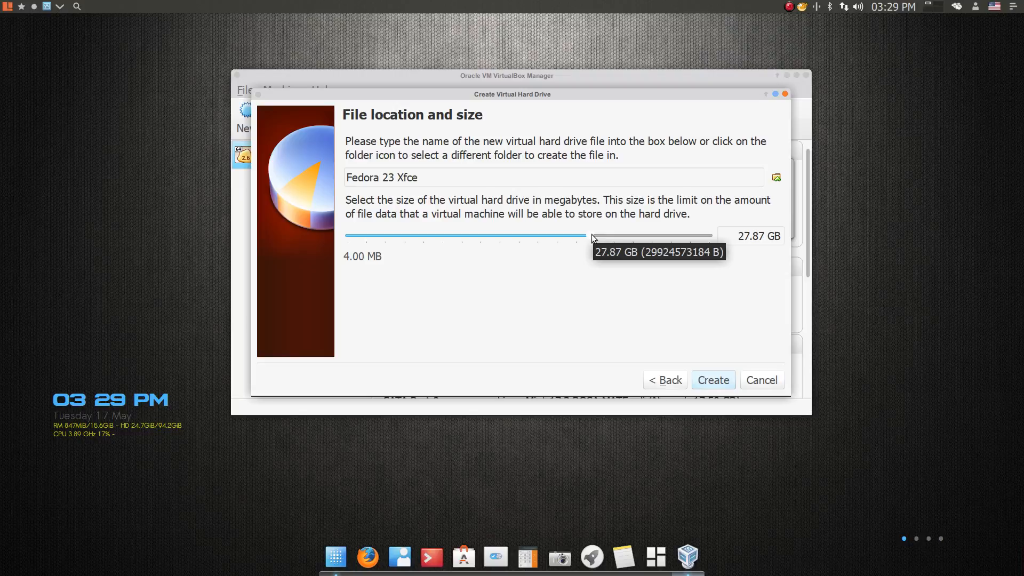
pyautogui.click(715, 379)
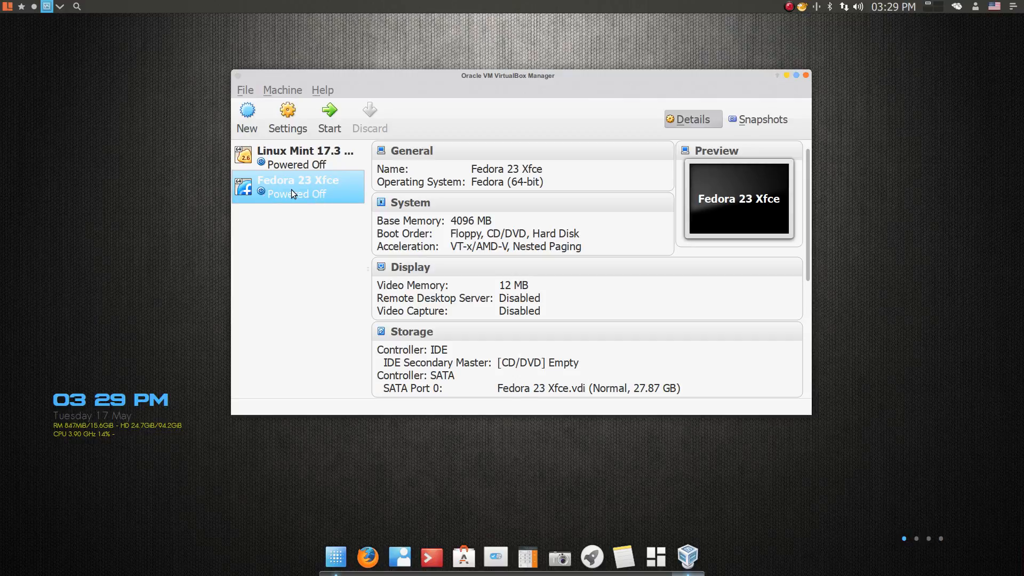
# Disable Floppy in the boot order of the Fedora 23 Xfce machine's system settings.
pyautogui.click(286, 115)
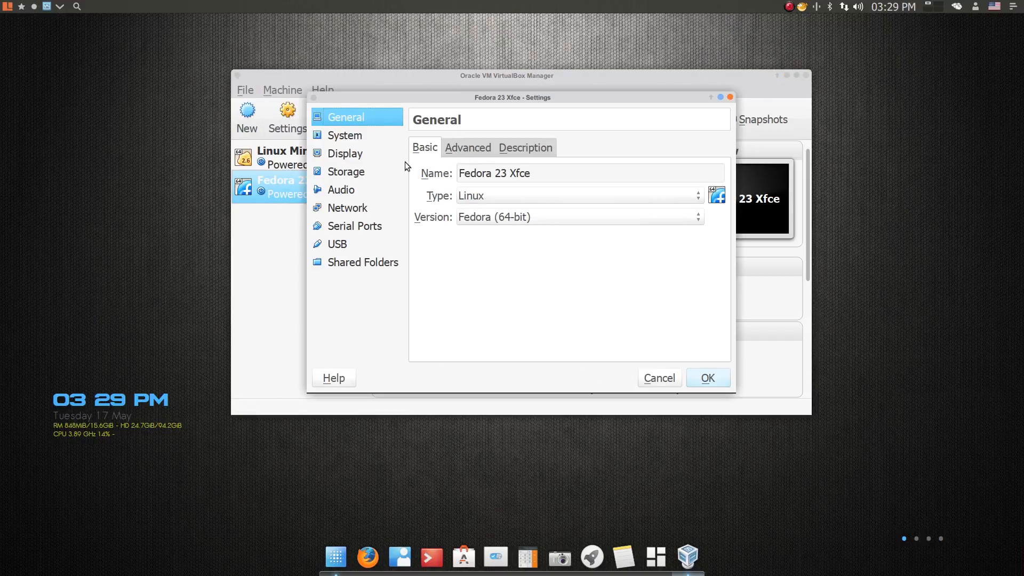
pyautogui.click(336, 135)
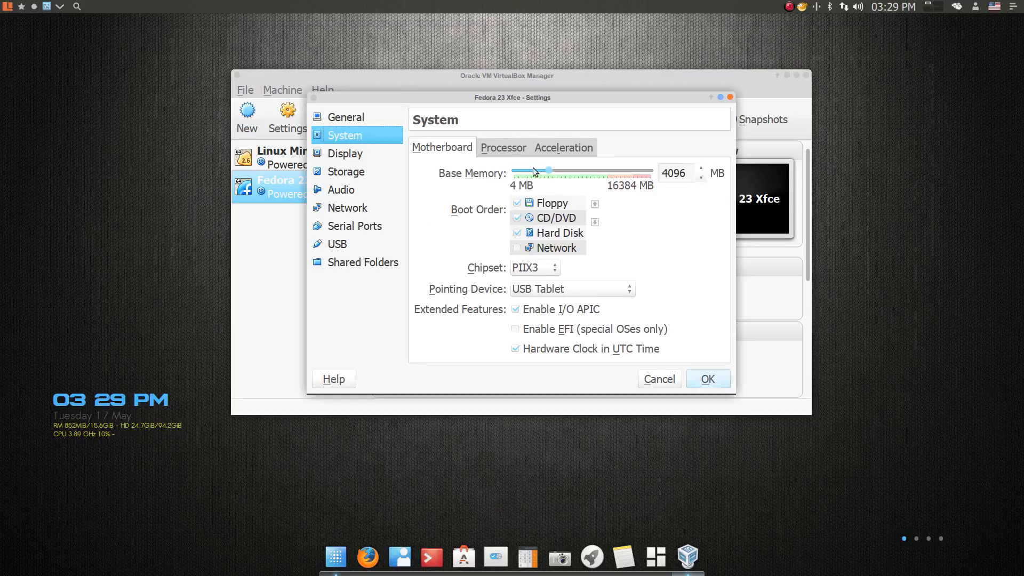
pyautogui.click(519, 203)
# Load Fedora-Live-Xfce-x86_64-23-10.iso from the Fedora-Live-Xfce-x86_64-23 download folder into the machine's empty IDE optical drive.
pyautogui.click(355, 155)
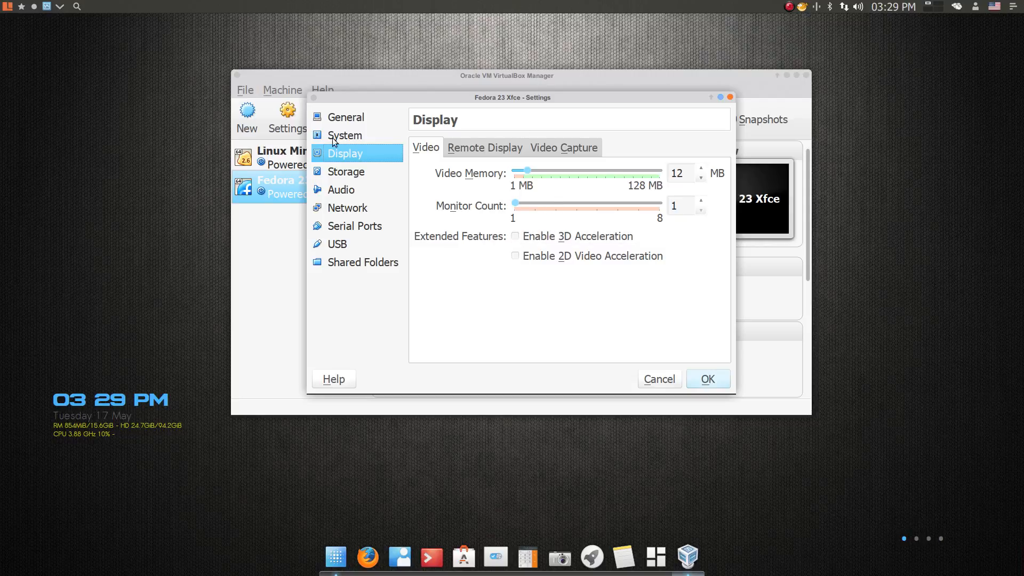
pyautogui.click(355, 175)
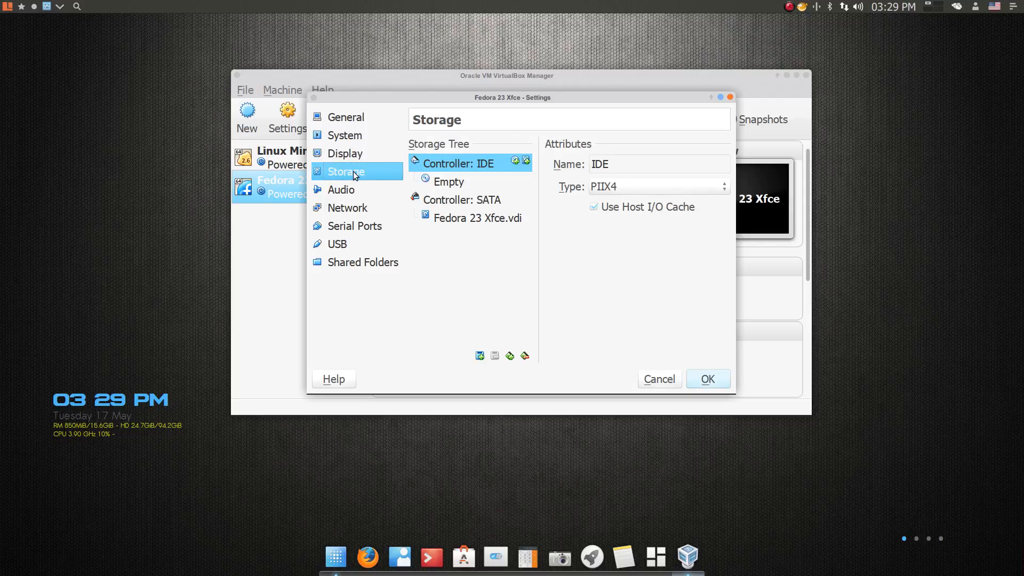
pyautogui.click(449, 184)
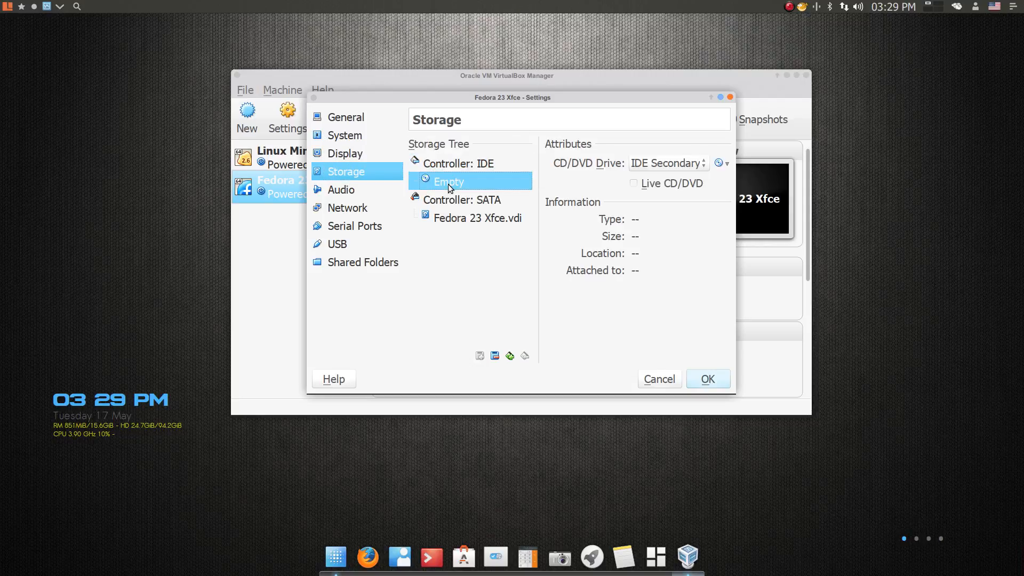
pyautogui.click(721, 164)
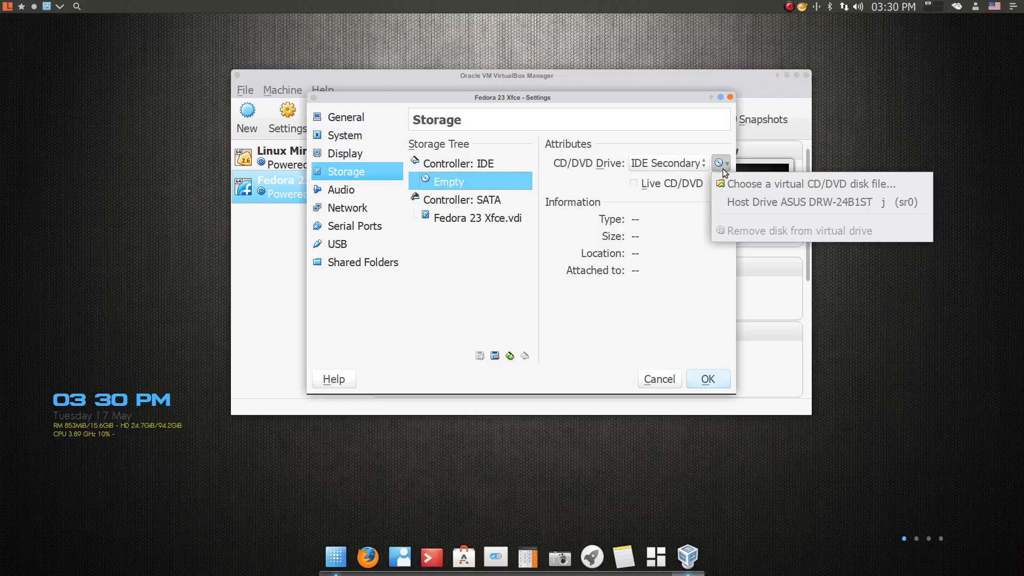
pyautogui.click(790, 185)
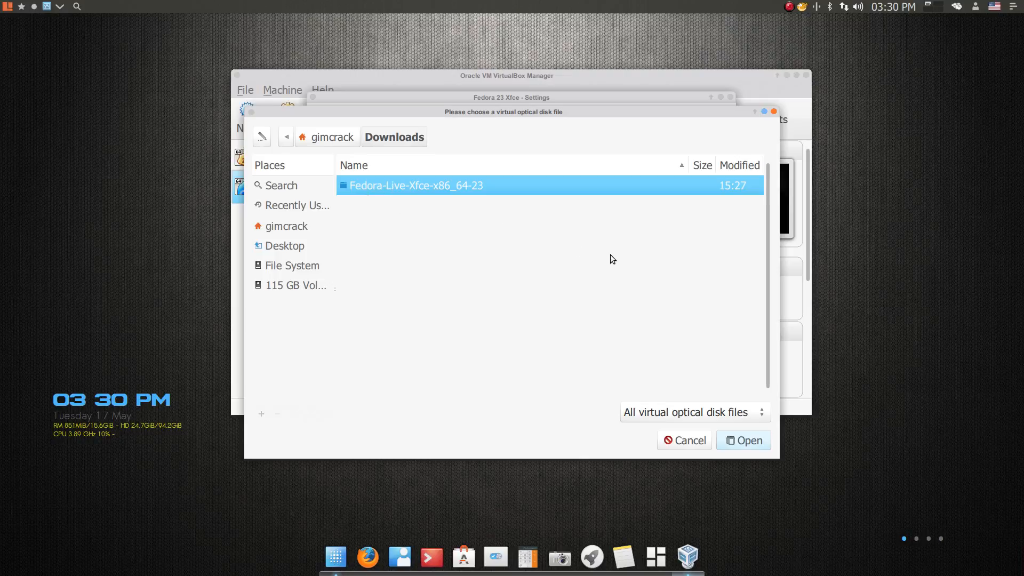
pyautogui.click(738, 441)
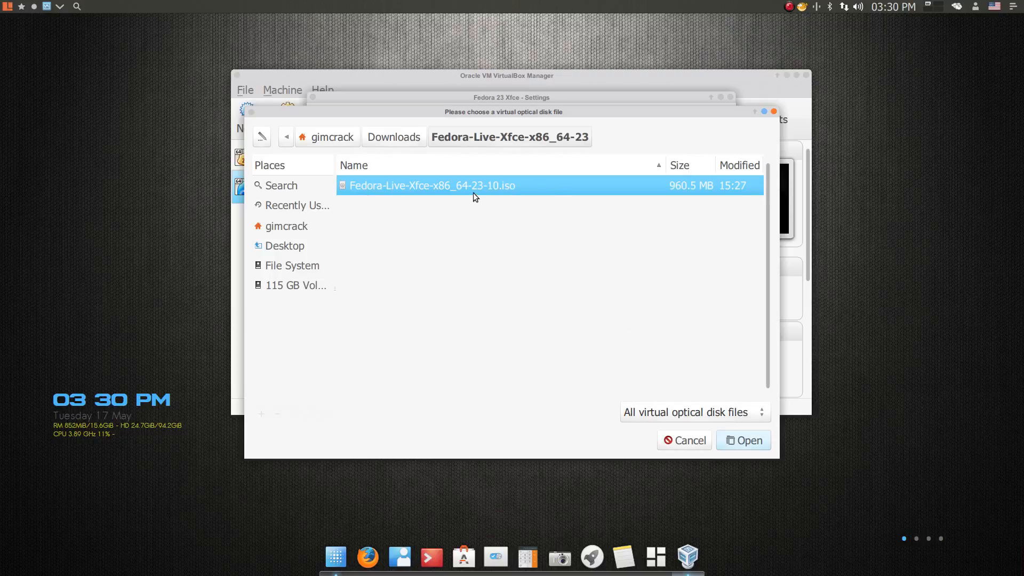
pyautogui.click(743, 440)
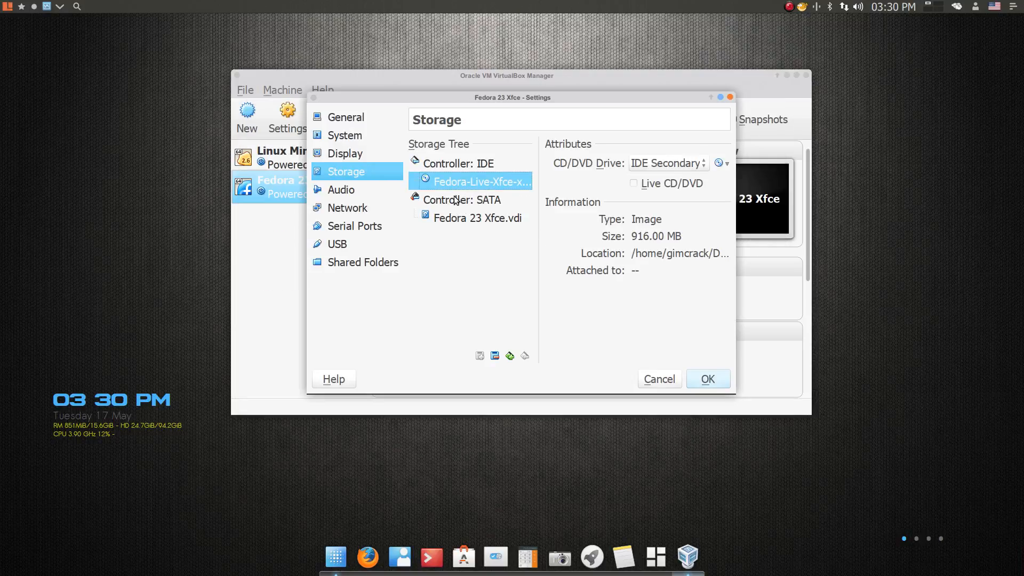
# Attach the machine's first network adapter to a Bridged Adapter.
pyautogui.click(353, 191)
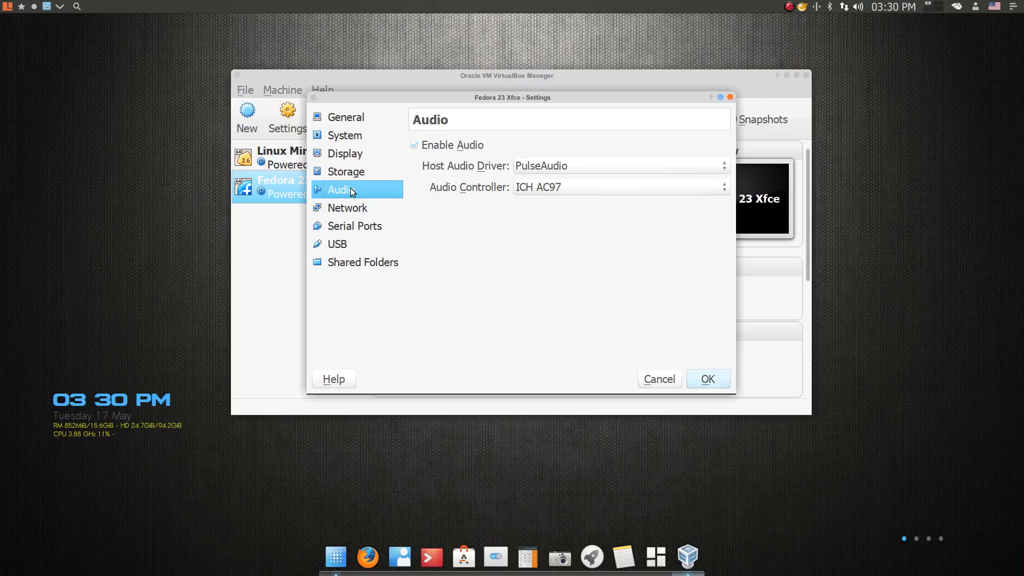
pyautogui.click(354, 207)
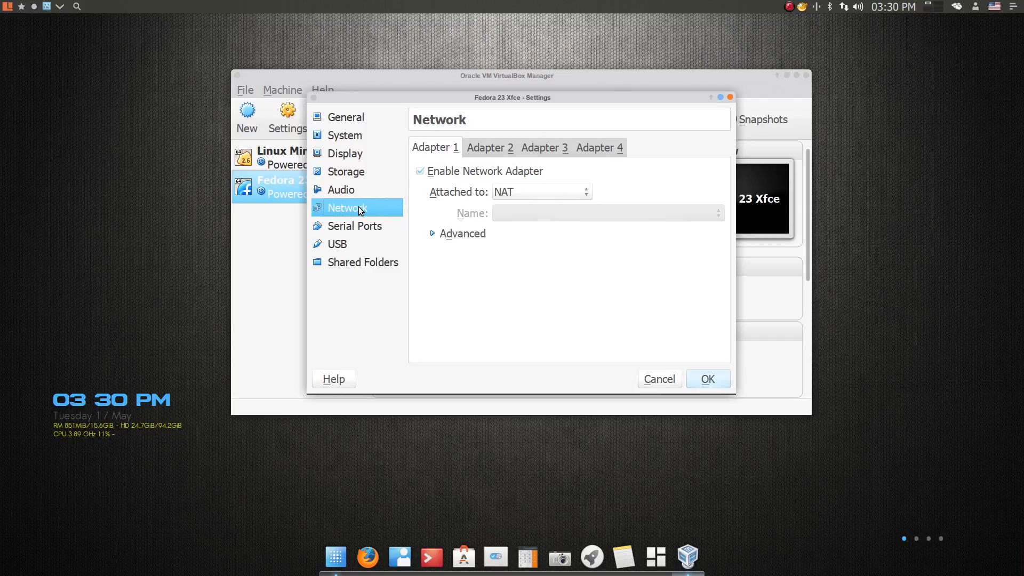
pyautogui.click(584, 195)
pyautogui.click(566, 231)
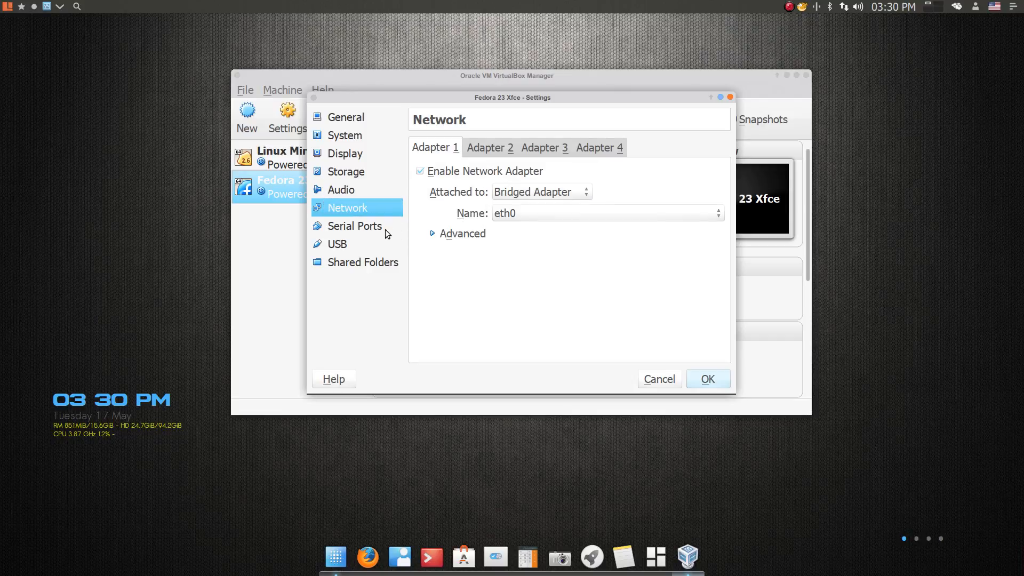
# Review the machine's storage, serial port, processor, display, audio, network, USB and shared folder settings.
pyautogui.click(352, 172)
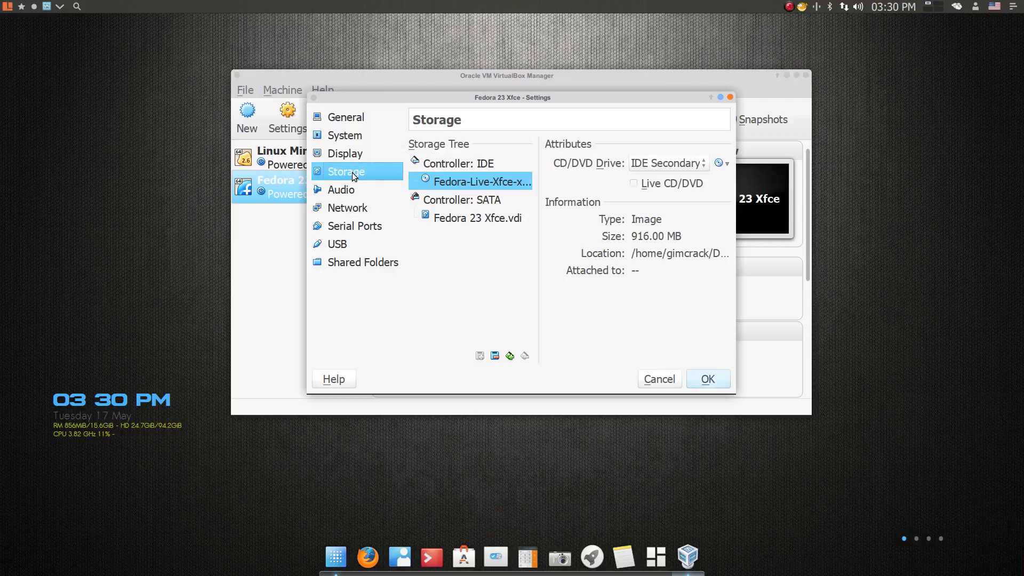
pyautogui.click(357, 224)
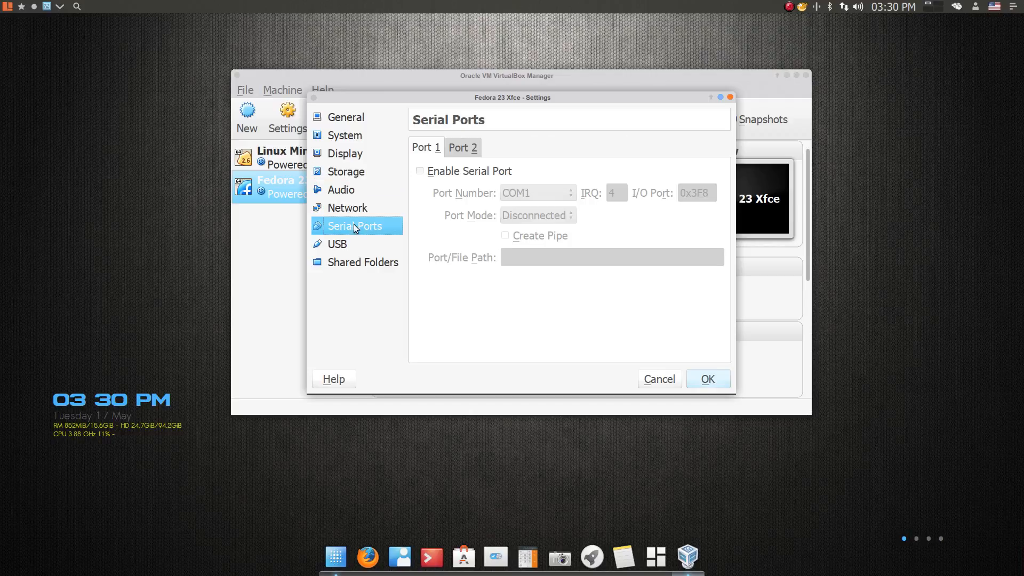
pyautogui.click(357, 150)
pyautogui.click(355, 139)
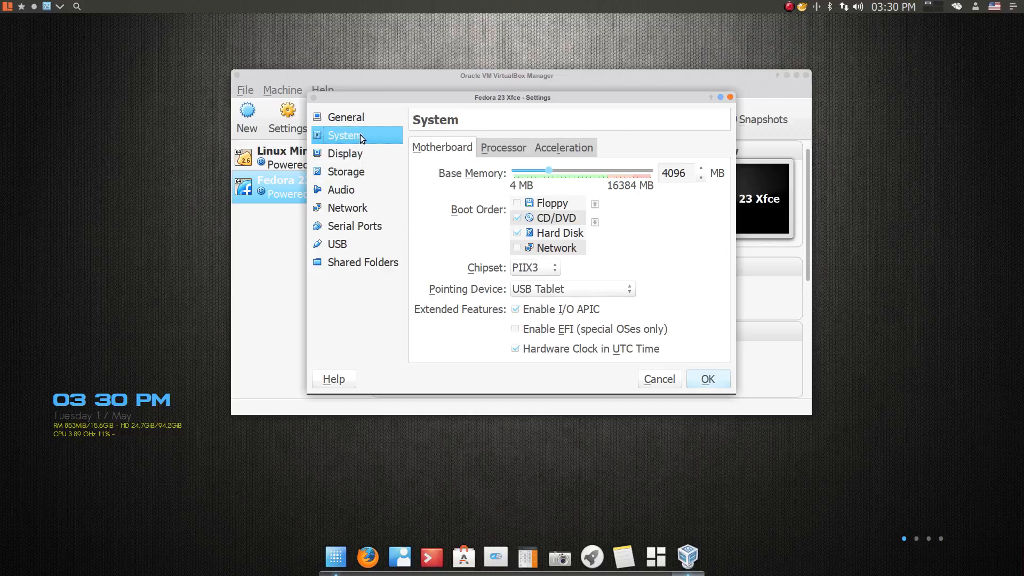
pyautogui.click(491, 148)
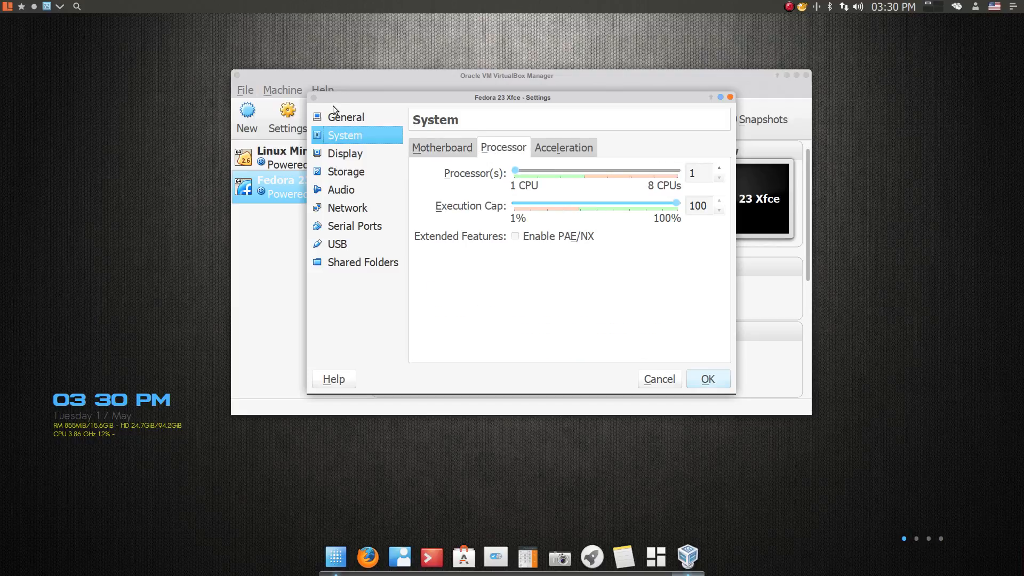
pyautogui.click(343, 154)
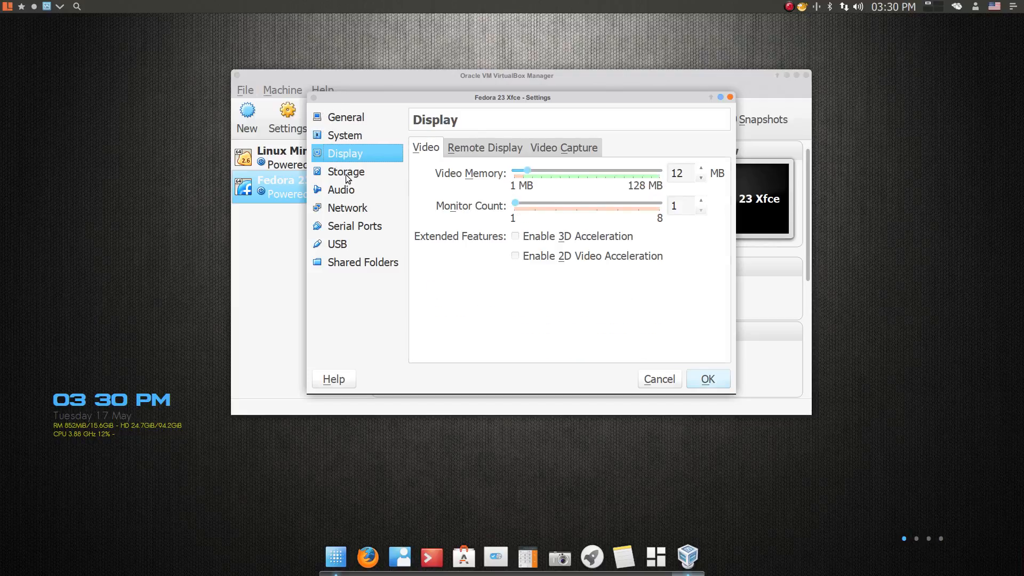
pyautogui.click(346, 174)
pyautogui.click(346, 192)
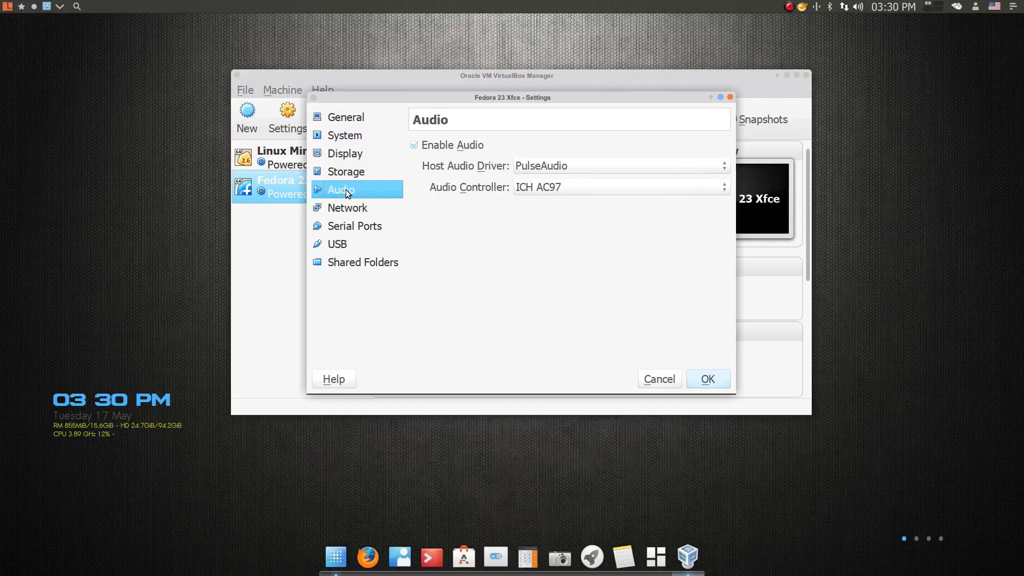
pyautogui.click(347, 207)
pyautogui.click(357, 226)
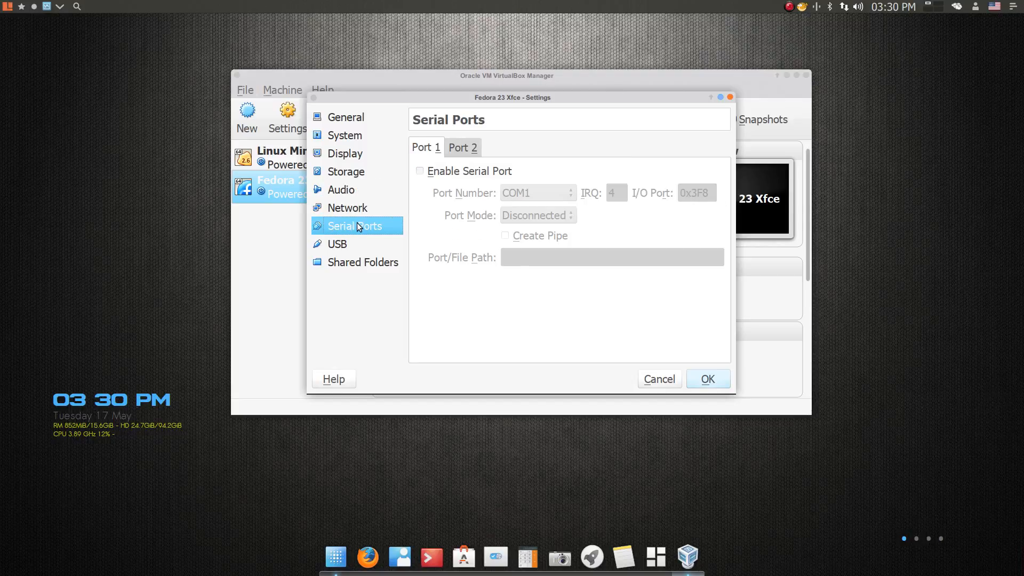
pyautogui.click(352, 247)
pyautogui.click(358, 260)
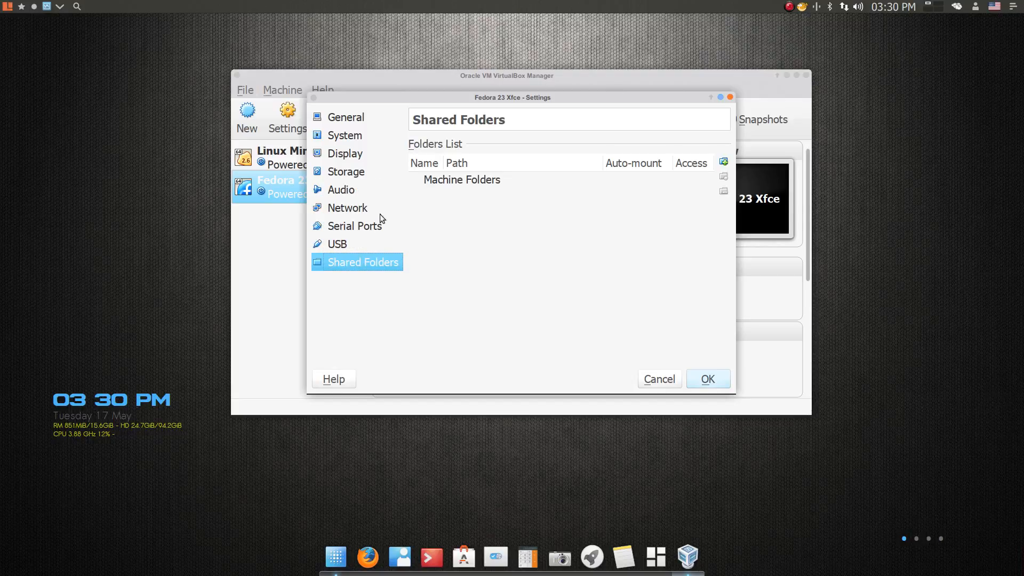
# Set Shared Clipboard and Drag'n'Drop to Bidirectional in the machine's advanced general settings, and save the settings.
pyautogui.click(354, 120)
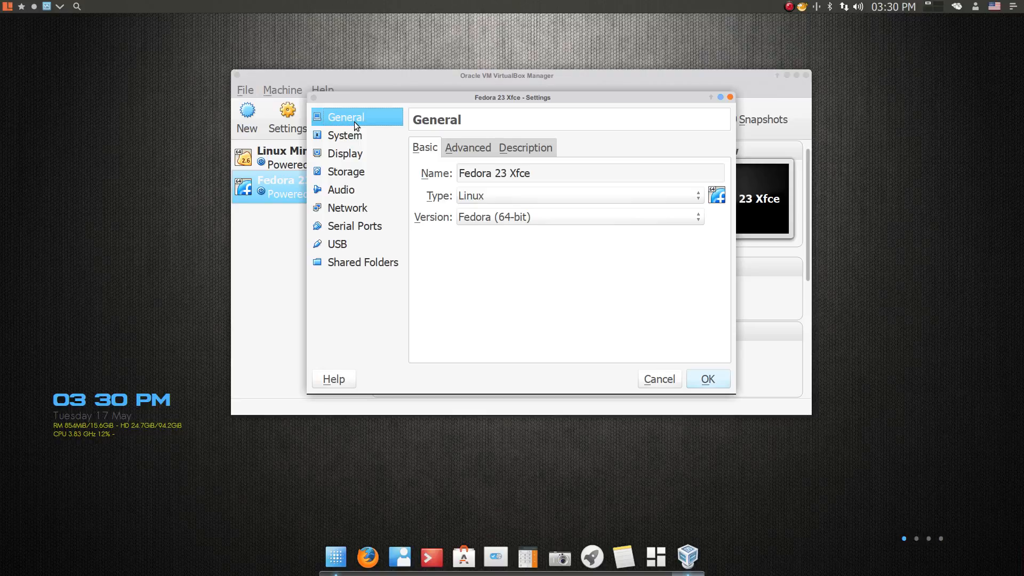
pyautogui.click(464, 151)
pyautogui.click(581, 194)
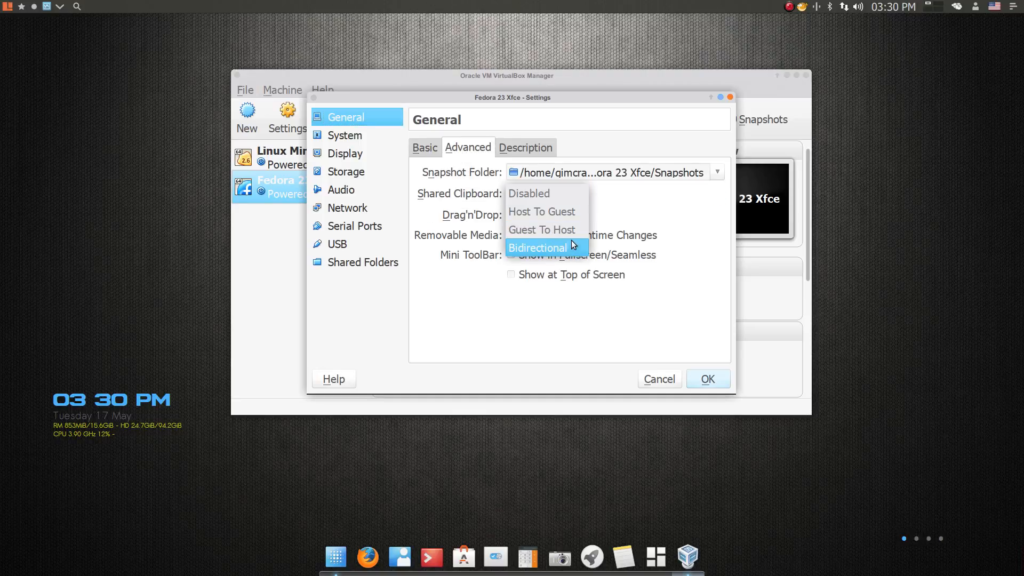
pyautogui.click(572, 241)
pyautogui.click(579, 216)
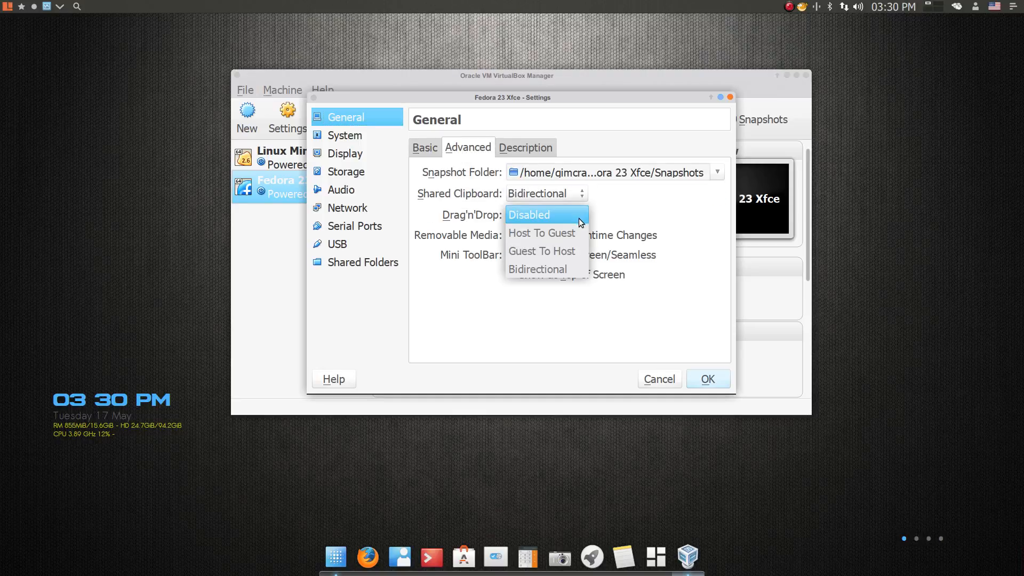
pyautogui.click(566, 262)
pyautogui.click(699, 379)
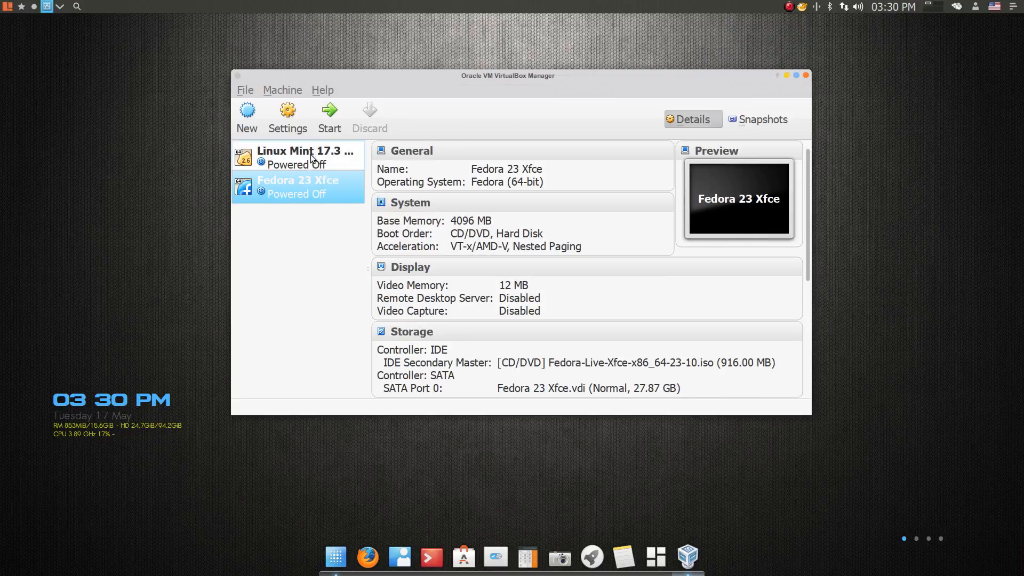
# Start the Fedora 23 Xfce virtual machine and maximize its window while it boots the live image.
pyautogui.click(330, 111)
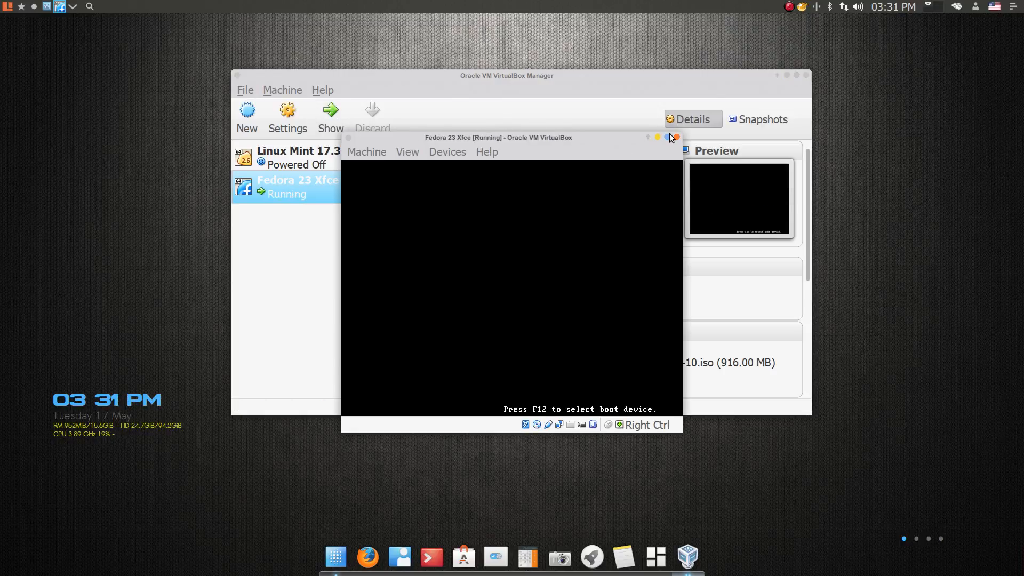
pyautogui.click(667, 138)
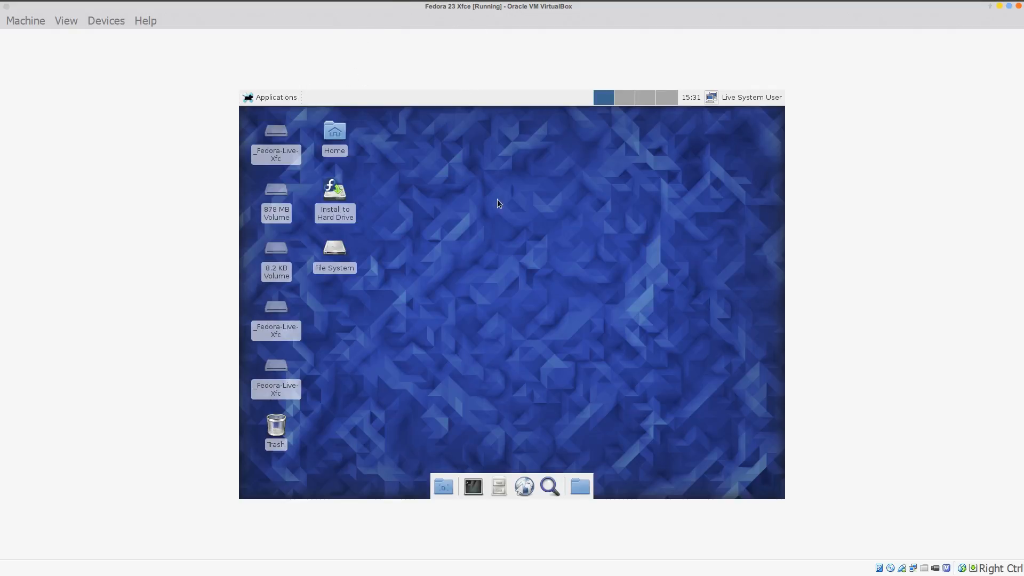
pyautogui.rightClick(506, 224)
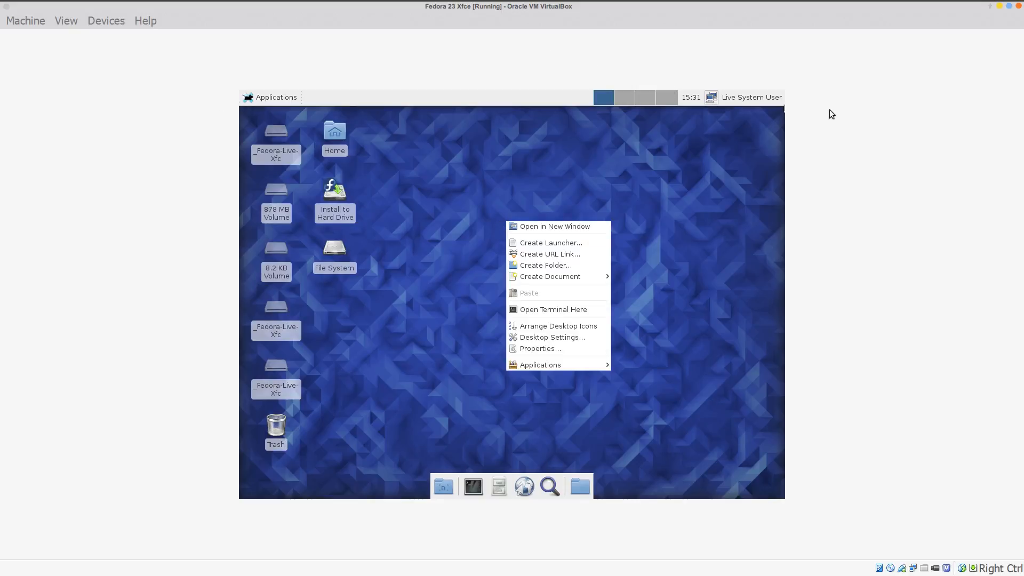
pyautogui.click(654, 248)
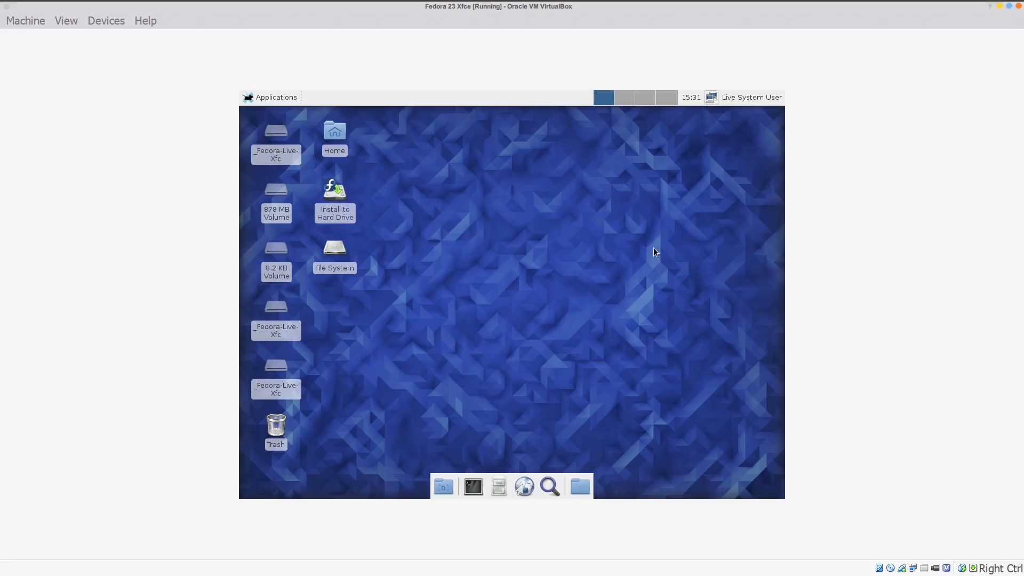
pyautogui.click(13, 24)
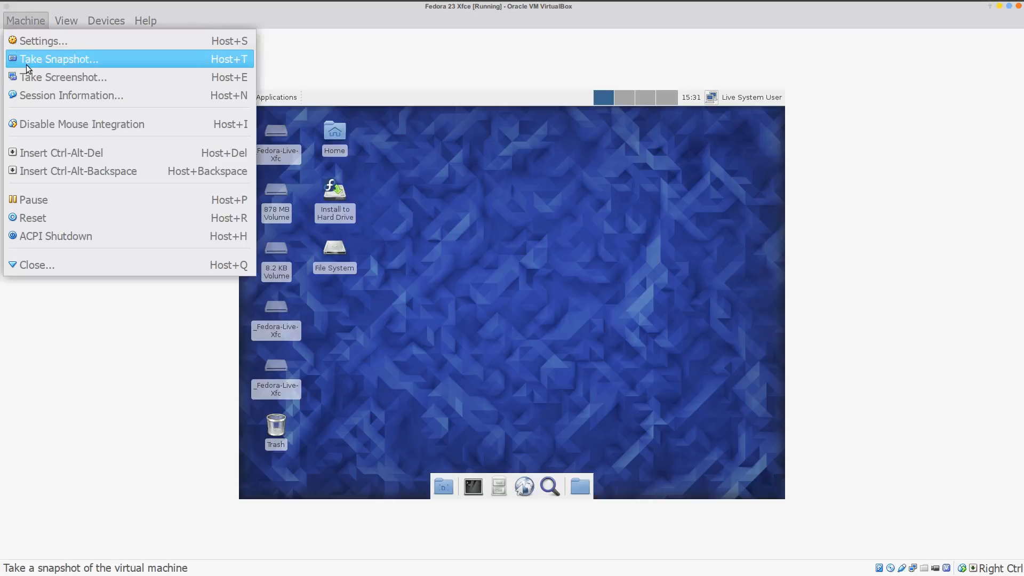
pyautogui.click(367, 74)
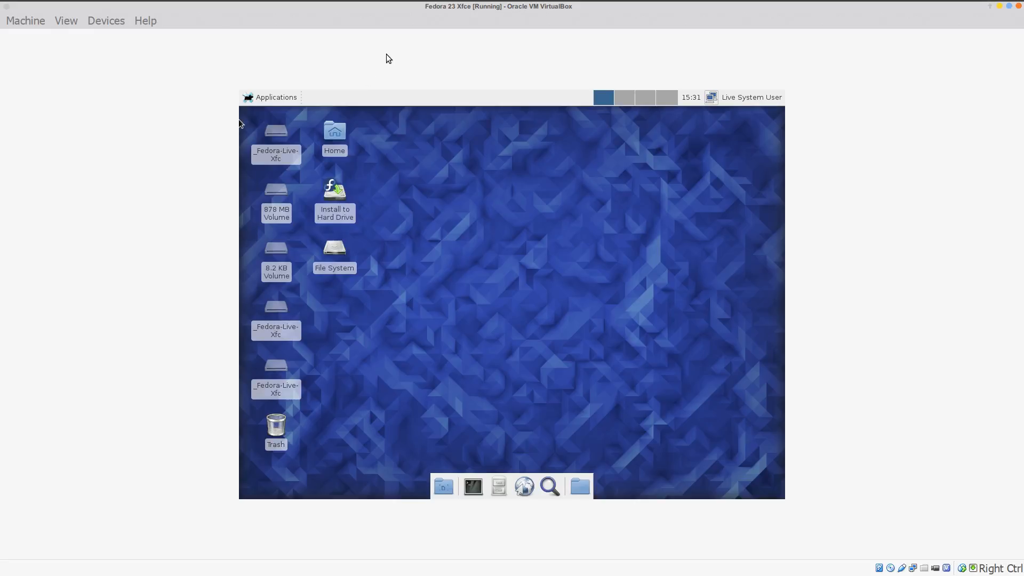
# Switch the virtual machine to fullscreen mode and accept the mode change.
pyautogui.hotkey('ctrl', 'f')
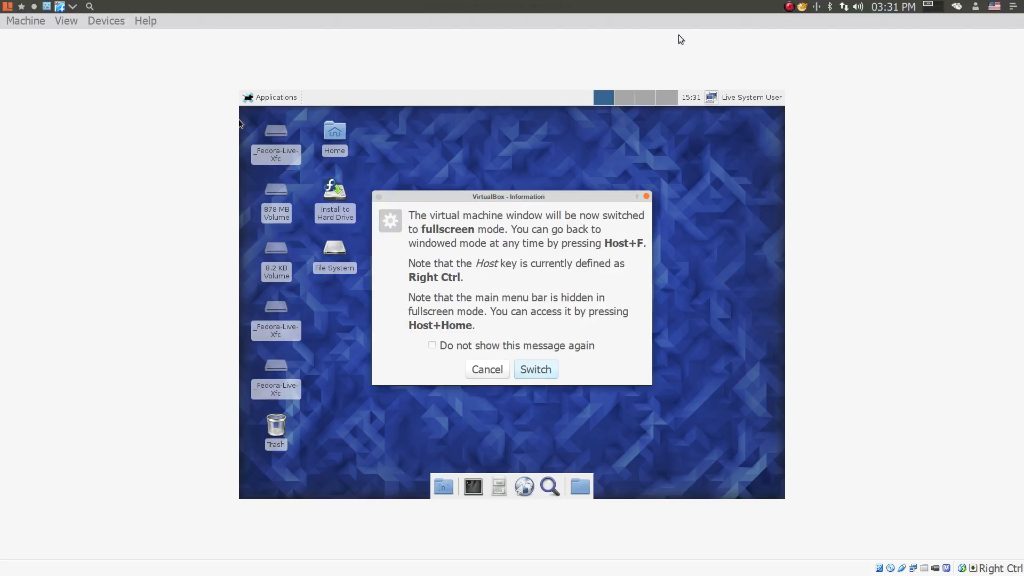
pyautogui.click(539, 368)
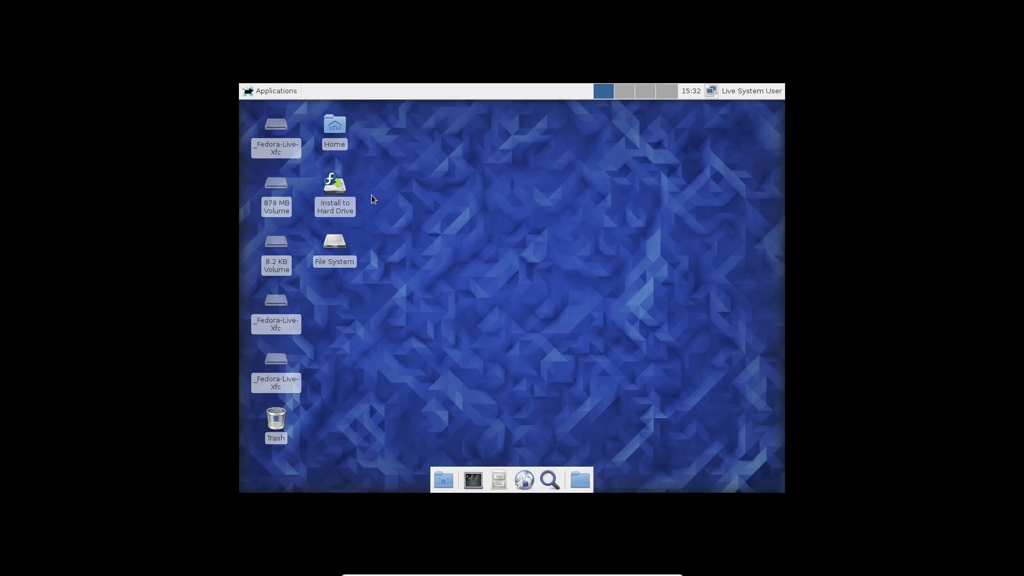
# Launch the live system's Install to Hard Drive program and continue with English (United States) as the installation language.
pyautogui.click(342, 186)
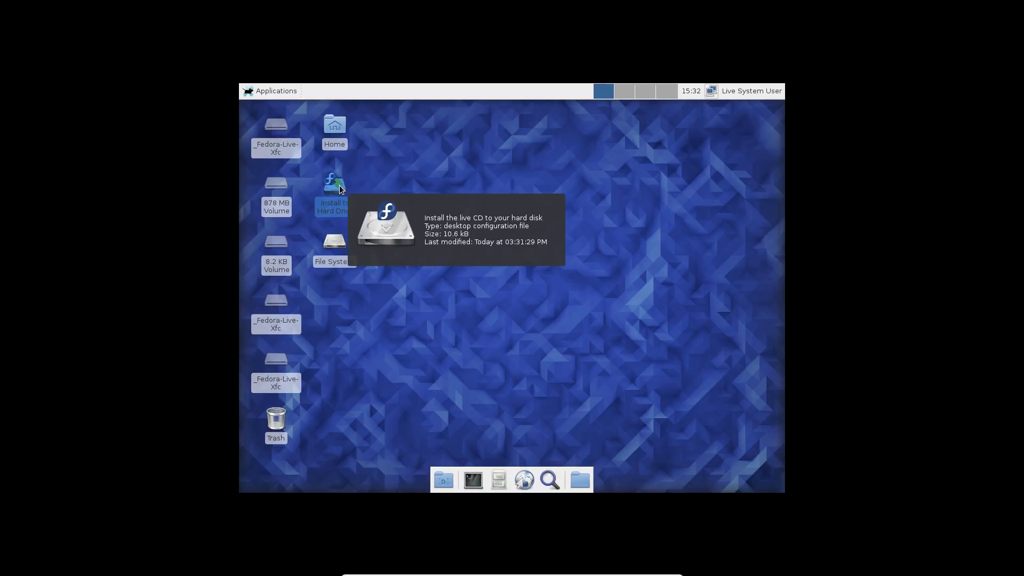
pyautogui.doubleClick(339, 187)
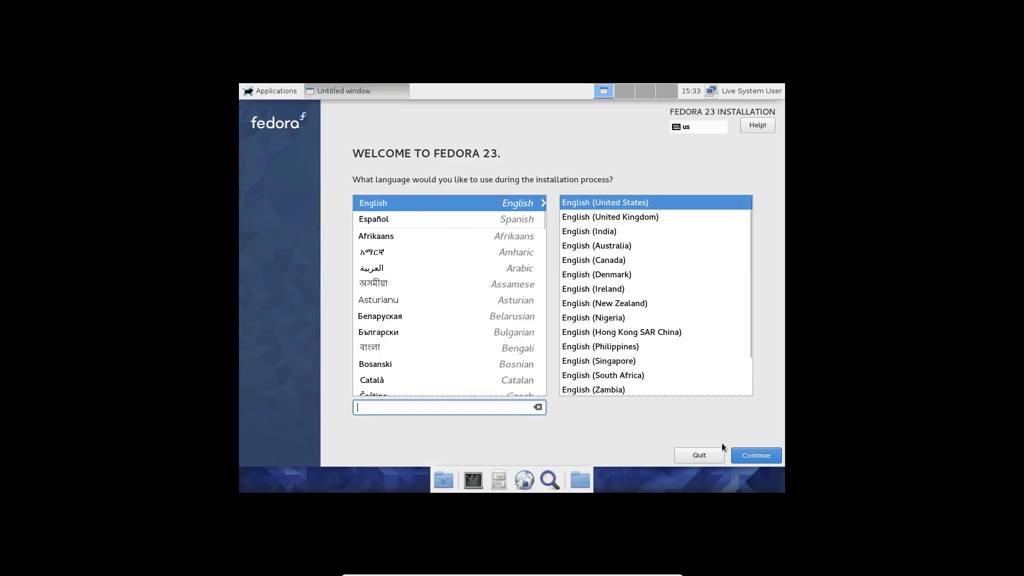
pyautogui.click(767, 459)
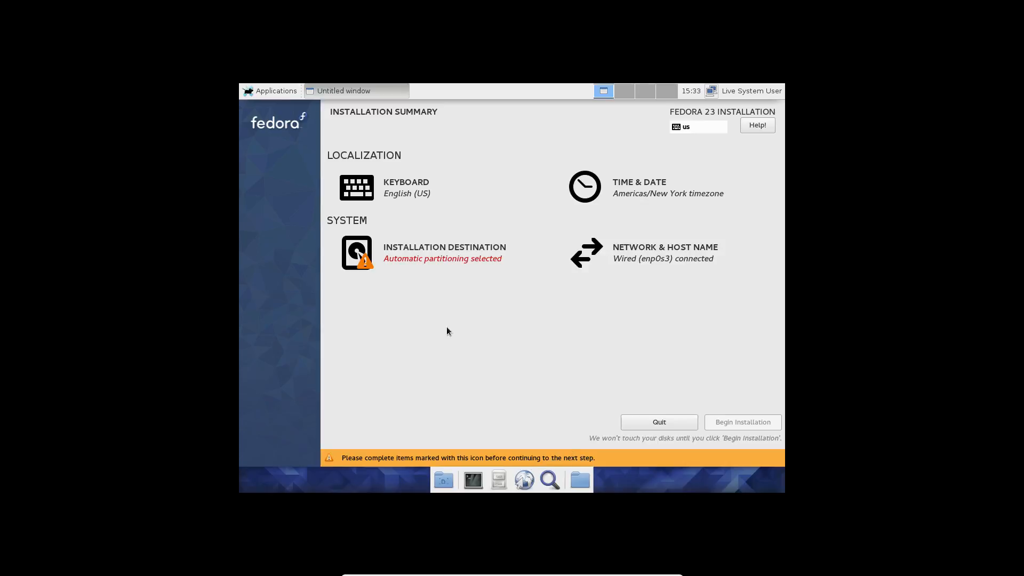
# Keep the English (US) keyboard layout and accept the ATA VBOX HARDDISK as installation destination with automatic partitioning.
pyautogui.click(401, 194)
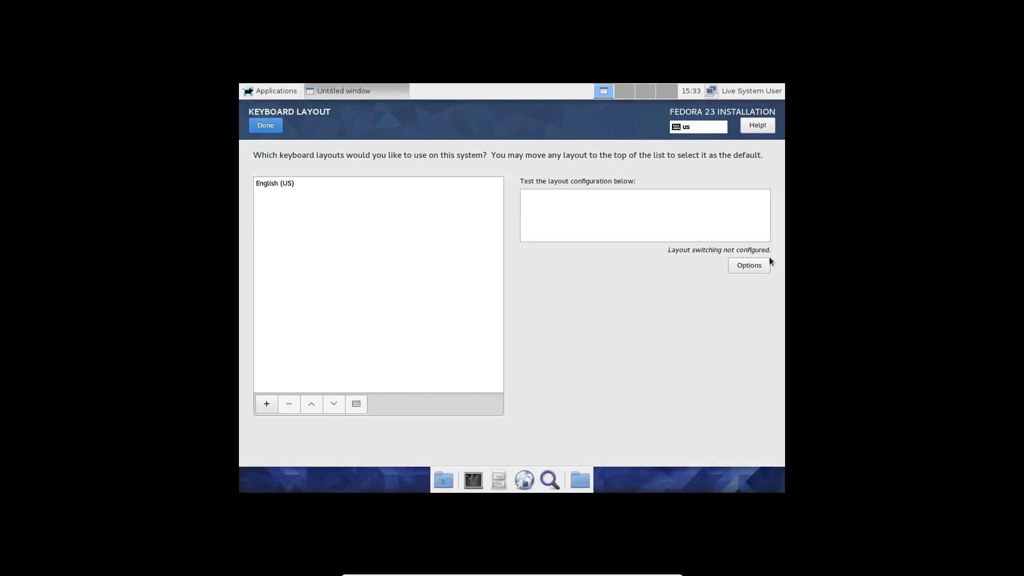
pyautogui.click(266, 126)
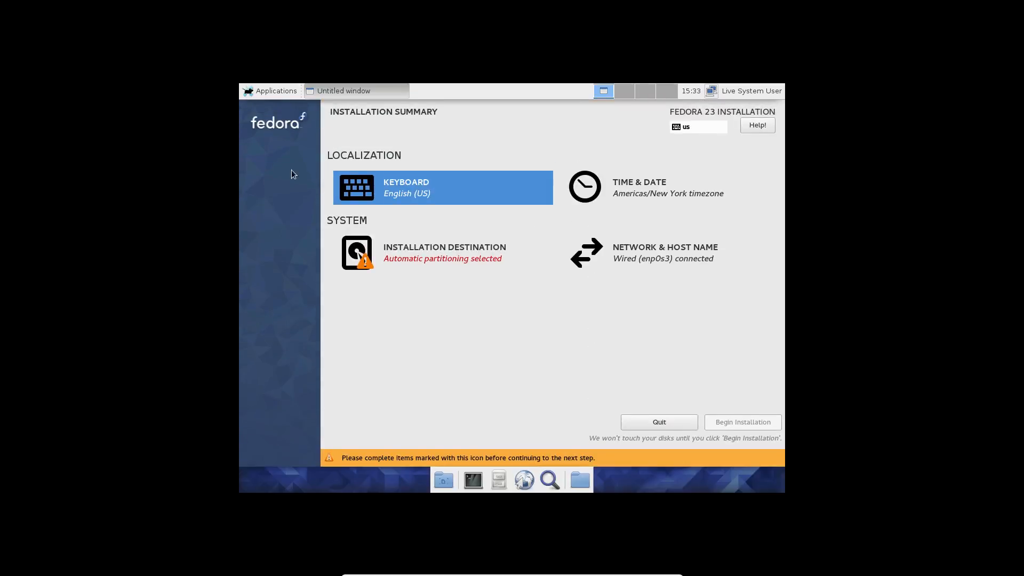
pyautogui.click(429, 256)
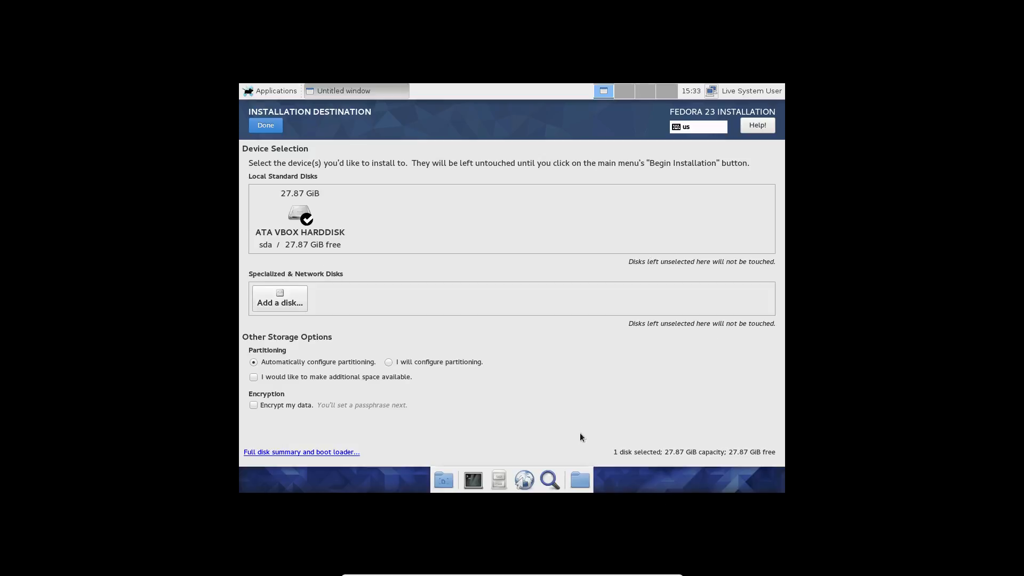
pyautogui.click(267, 126)
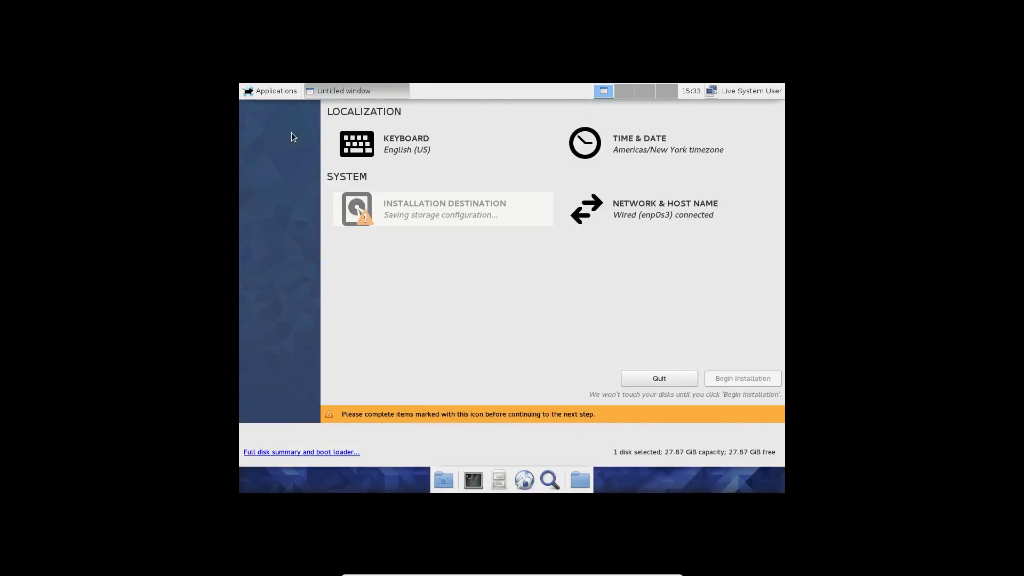
# Set the time zone city to Indiana/Indianapolis in the Americas region and return to the installation summary.
pyautogui.click(637, 151)
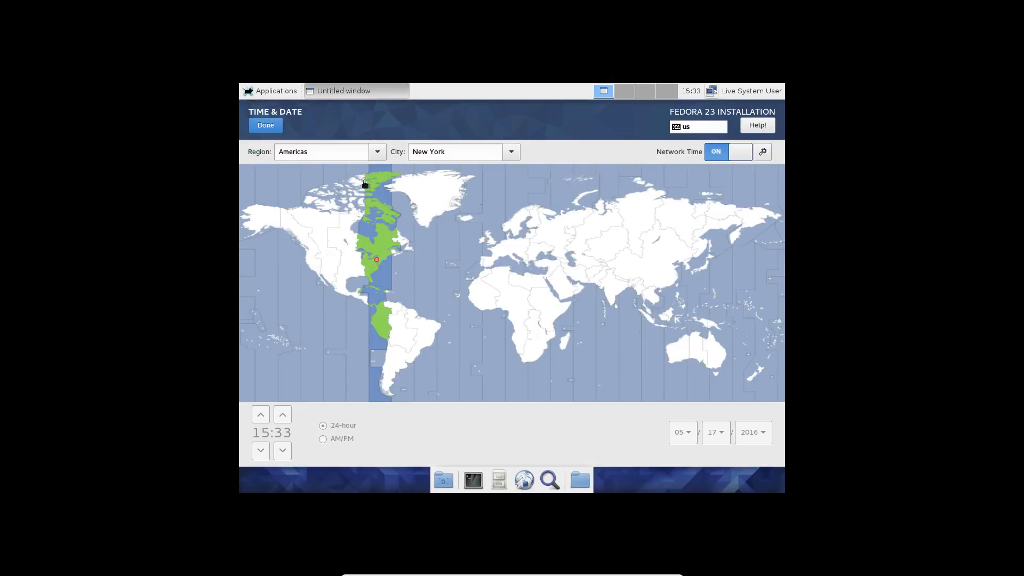
pyautogui.click(512, 152)
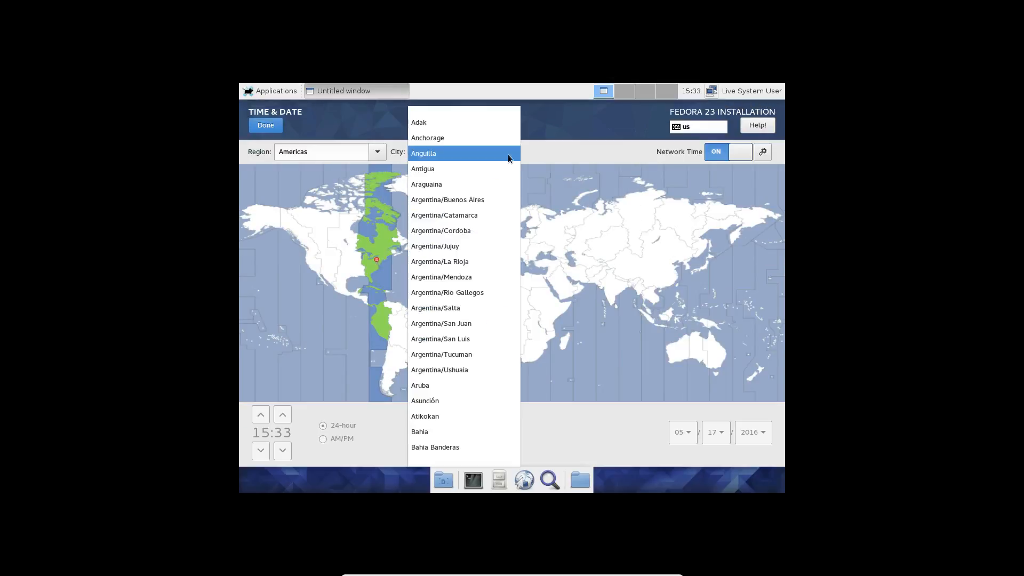
pyautogui.scroll(-5, 440, 267)
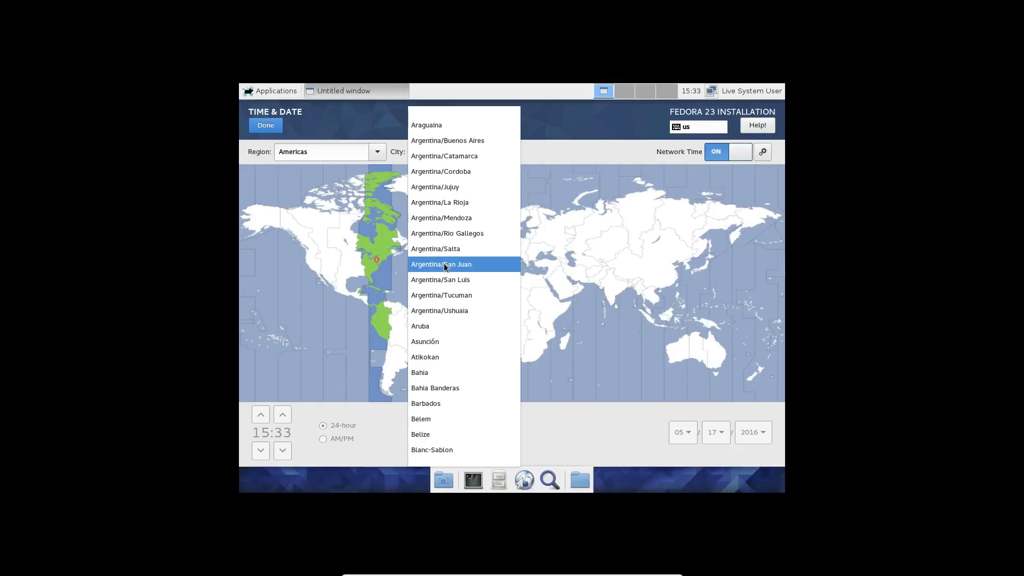
pyautogui.scroll(-7, 481, 392)
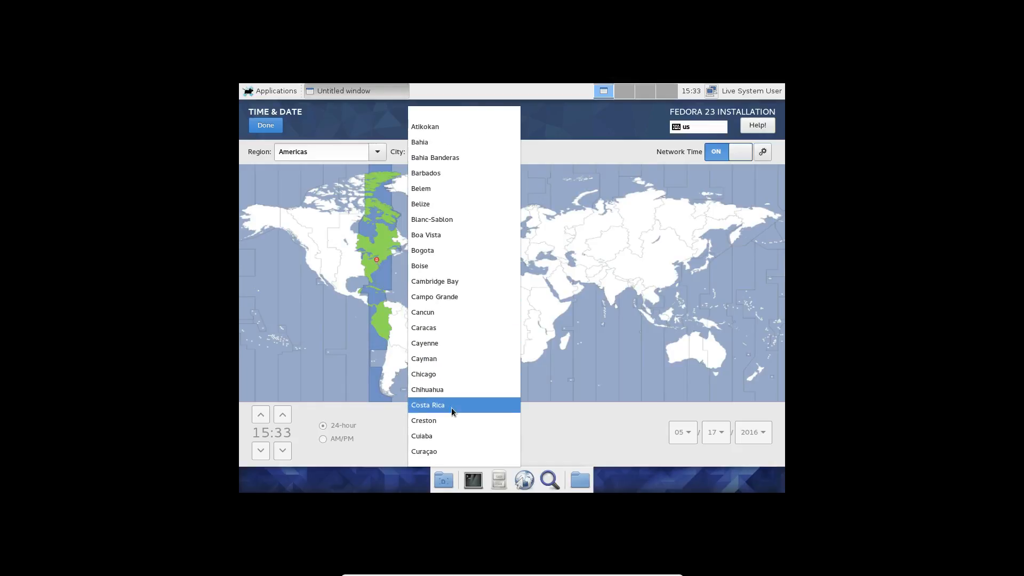
pyautogui.scroll(-7, 446, 416)
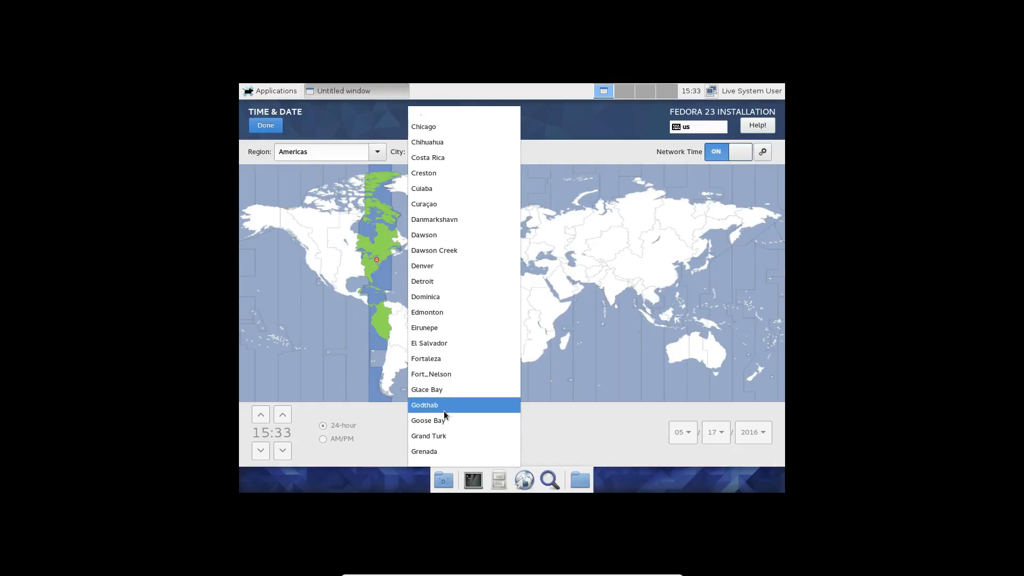
pyautogui.scroll(-3, 439, 410)
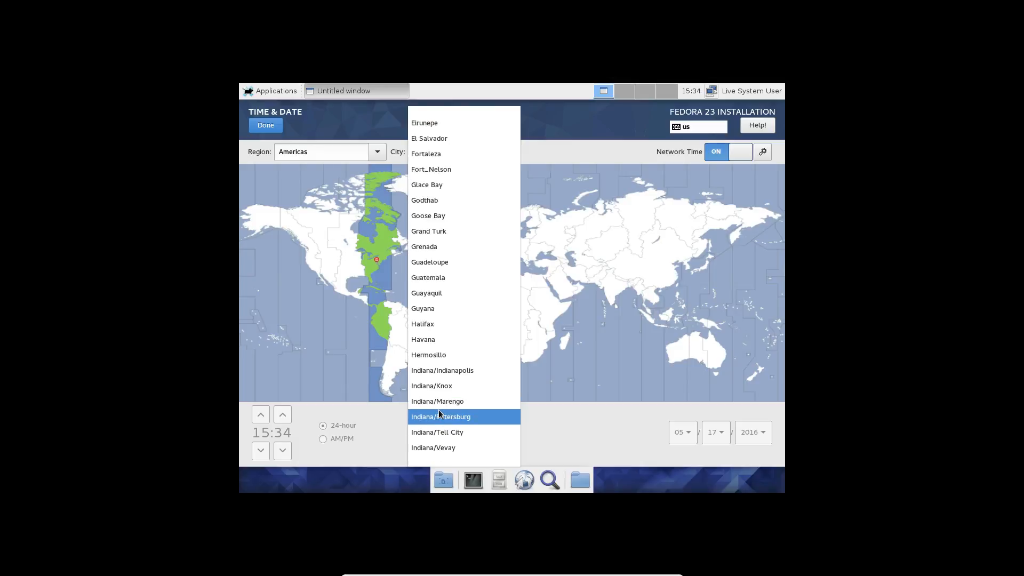
pyautogui.scroll(-1, 458, 423)
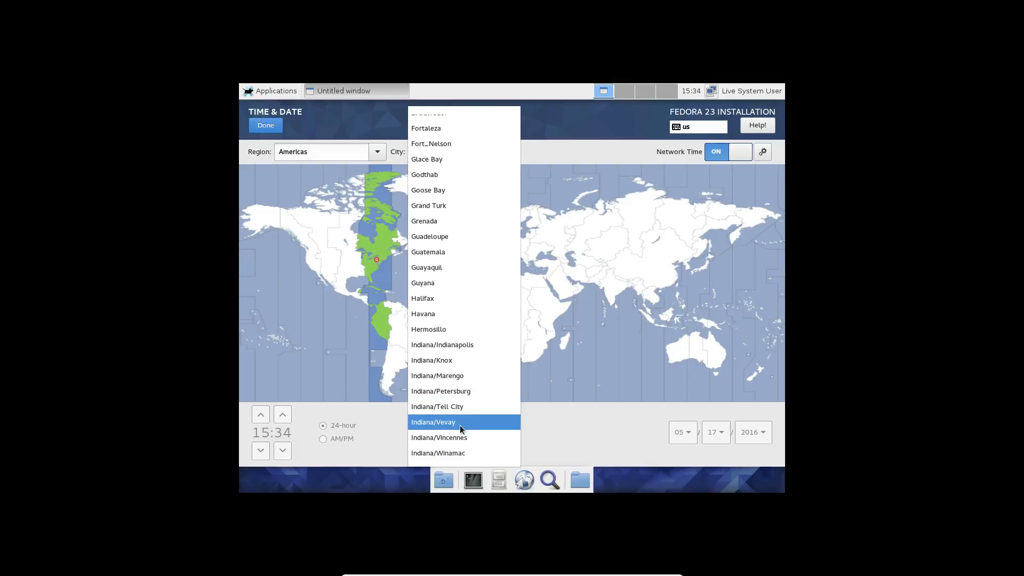
pyautogui.scroll(-1, 462, 430)
pyautogui.scroll(-1, 462, 429)
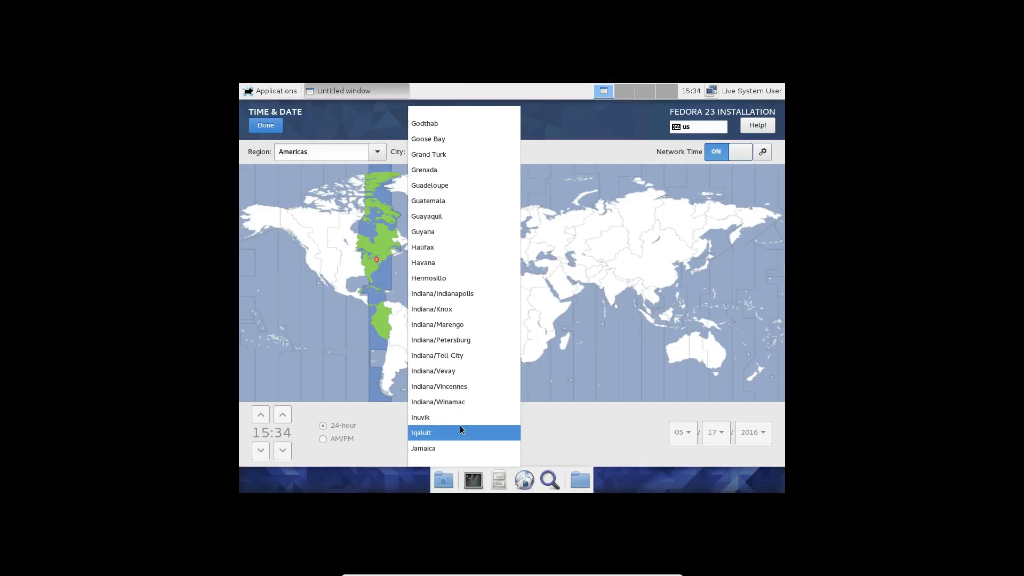
pyautogui.click(472, 294)
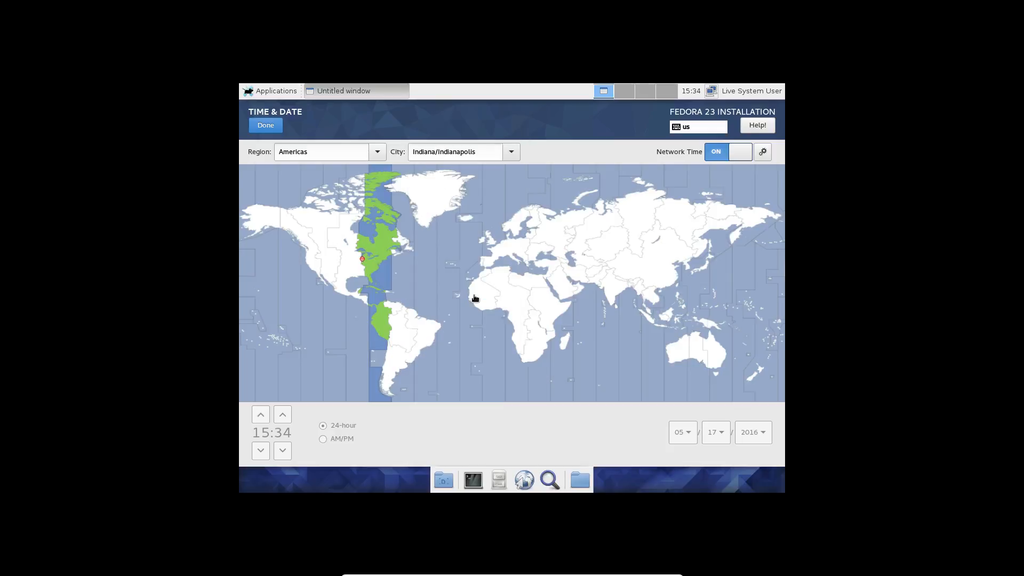
pyautogui.click(260, 125)
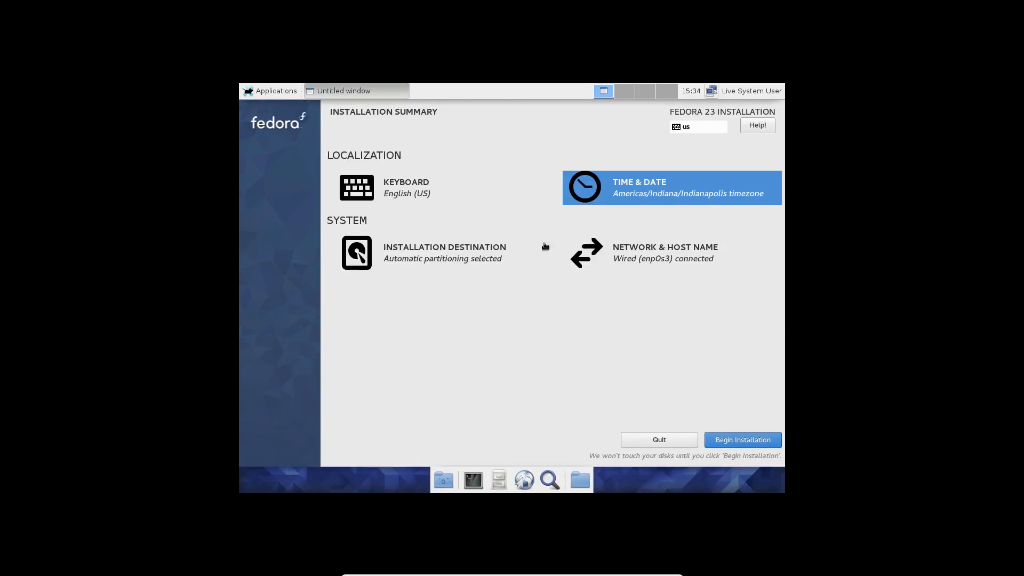
# Replace the system's host name with gimcrack and return to the installation summary.
pyautogui.click(642, 261)
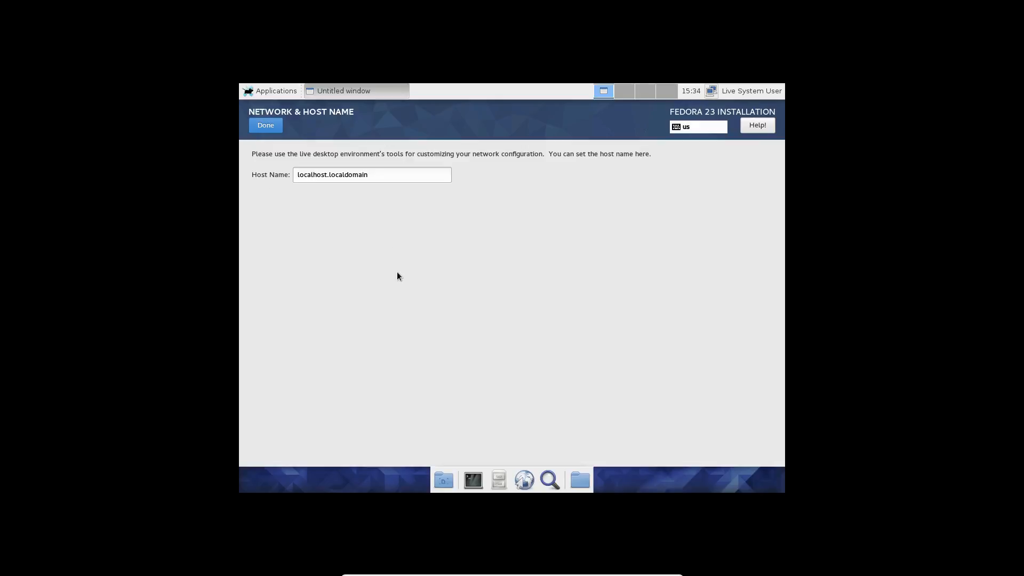
pyautogui.tripleClick(384, 176)
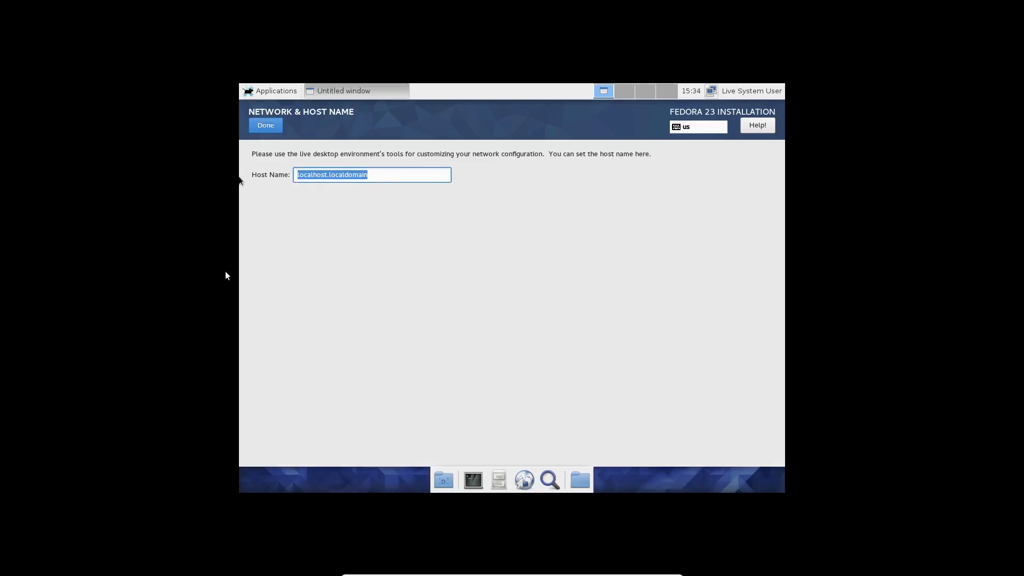
pyautogui.press('BackSpace')
pyautogui.write('gim')
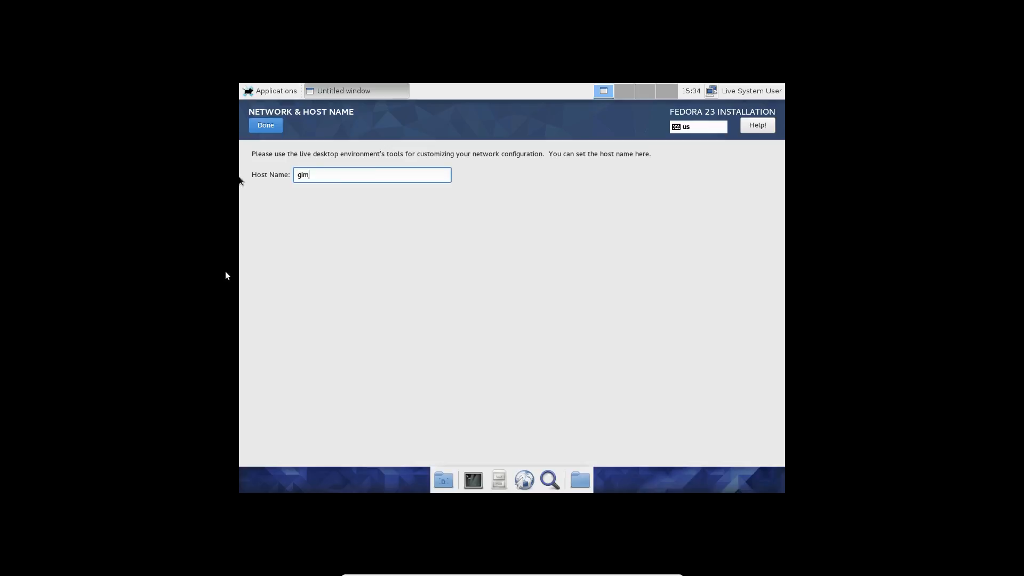
pyautogui.write('crack')
pyautogui.click(269, 128)
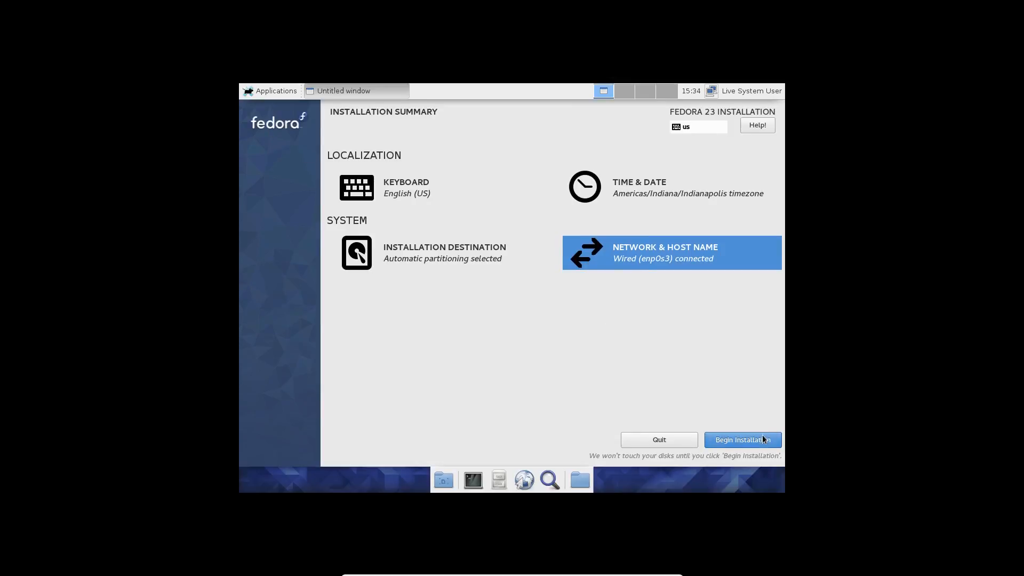
# Begin the installation, then enter and confirm the root password, accepting it despite its weakness.
pyautogui.click(757, 437)
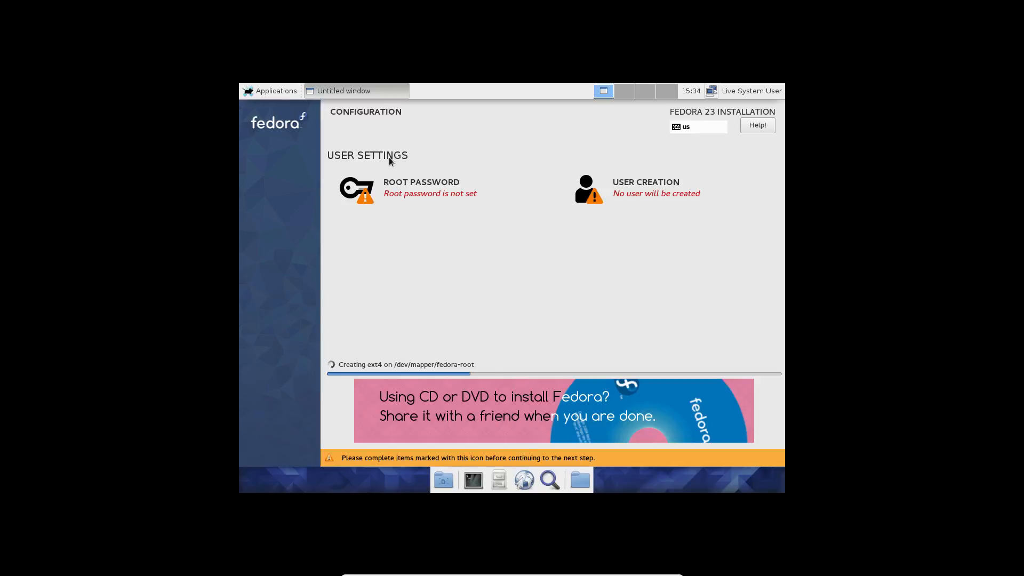
pyautogui.click(418, 184)
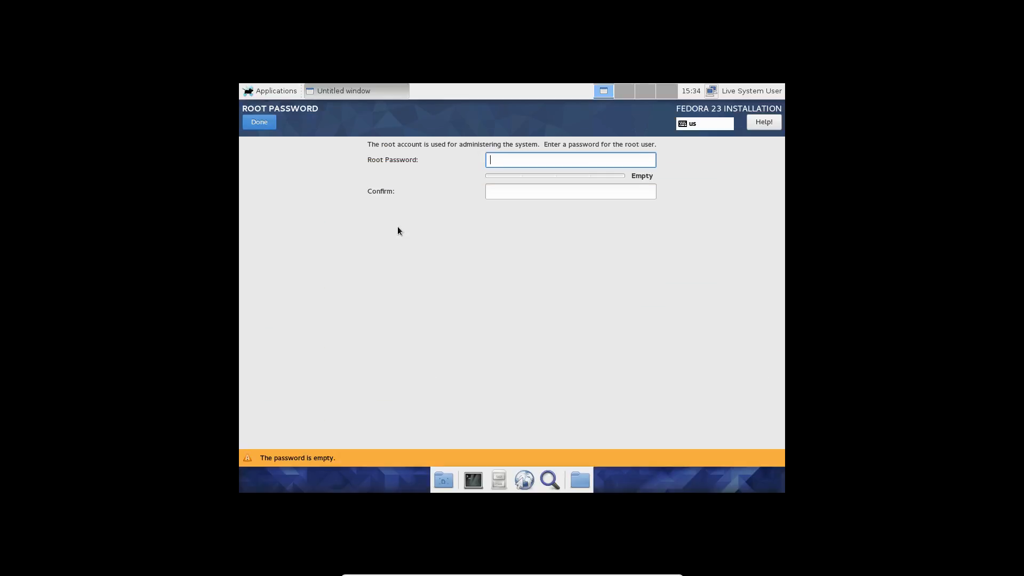
pyautogui.write('•••••')
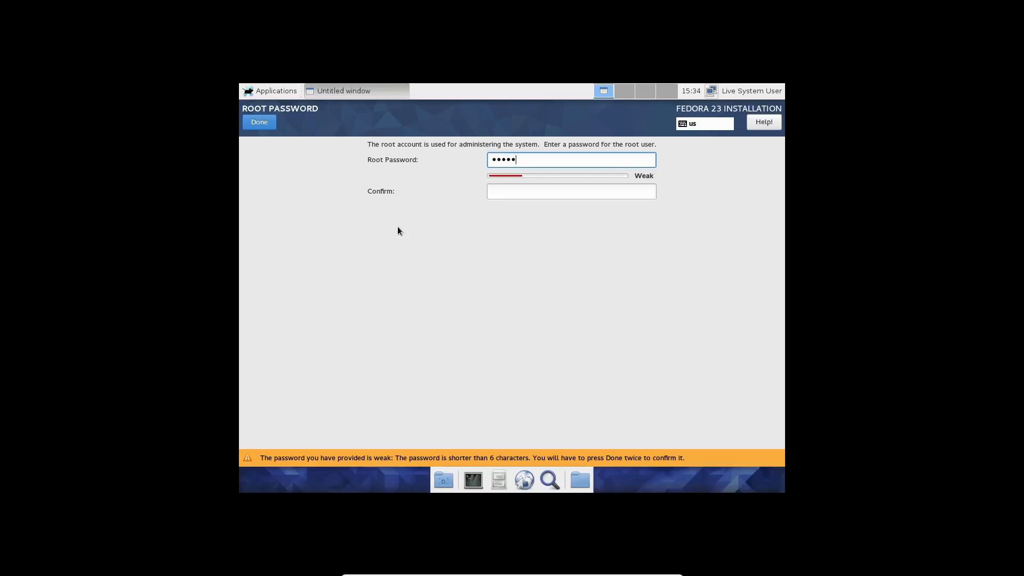
pyautogui.press('Tab')
pyautogui.write('••••')
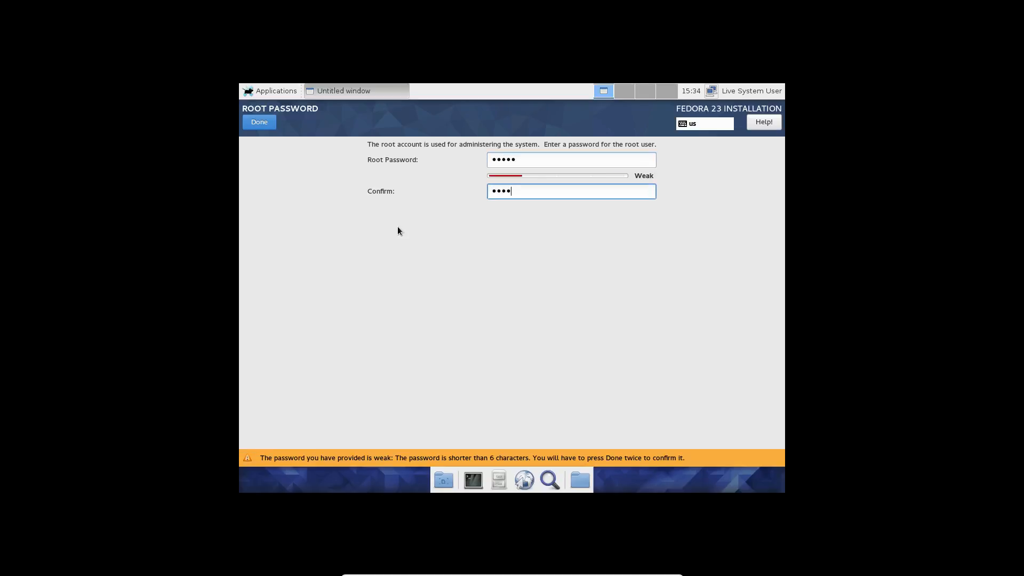
pyautogui.write('•')
pyautogui.click(265, 124)
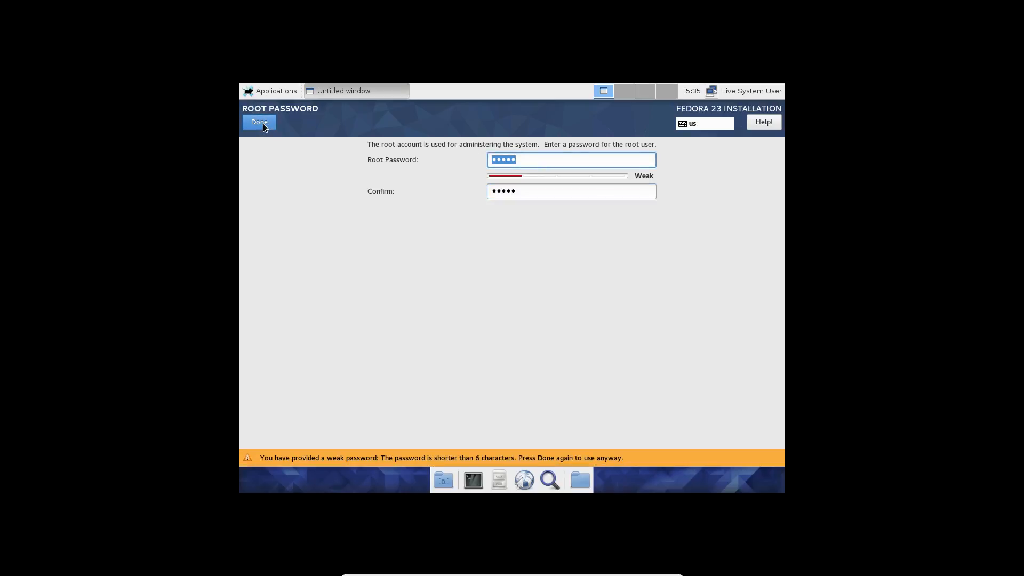
pyautogui.click(263, 123)
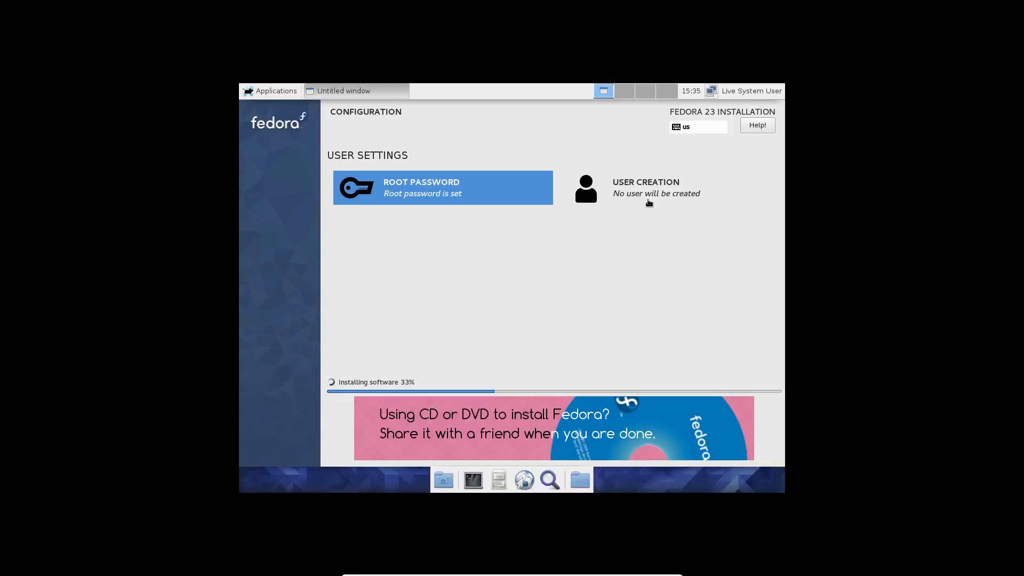
# Create an administrator account with gimcrack as full name and user name, enter and confirm its password, and accept the weak password.
pyautogui.click(652, 187)
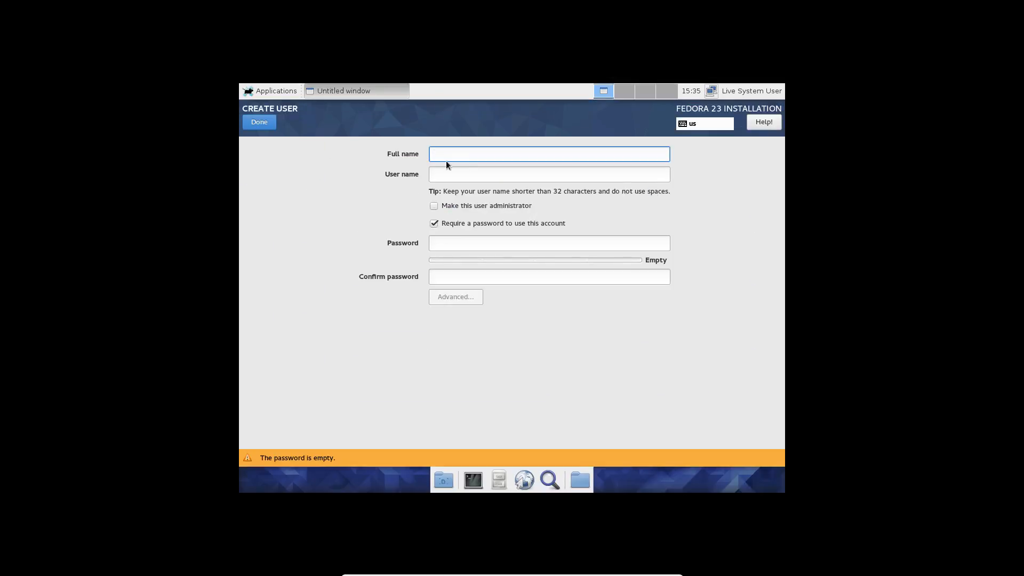
pyautogui.write('gimcrack')
pyautogui.click(433, 206)
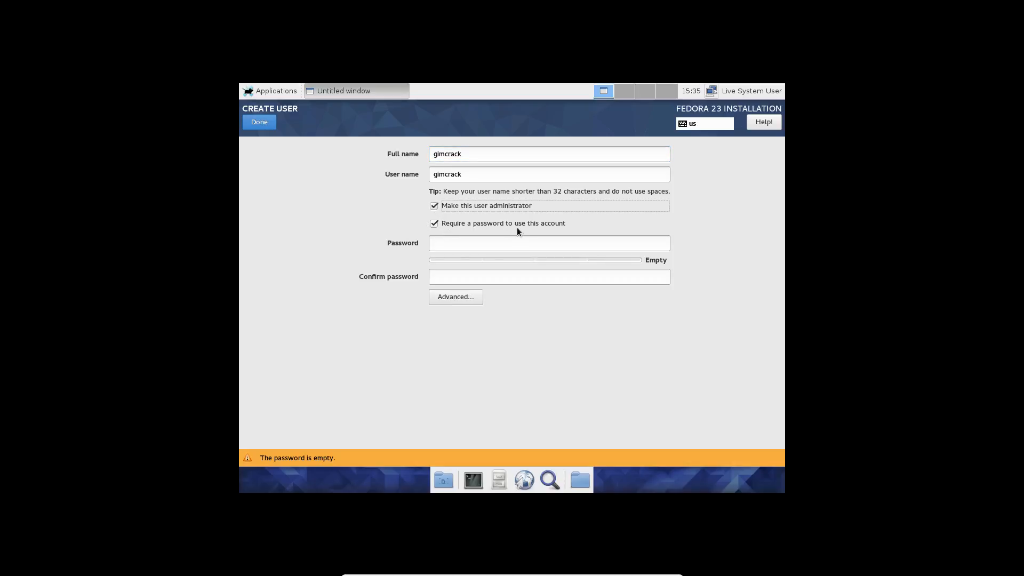
pyautogui.click(462, 243)
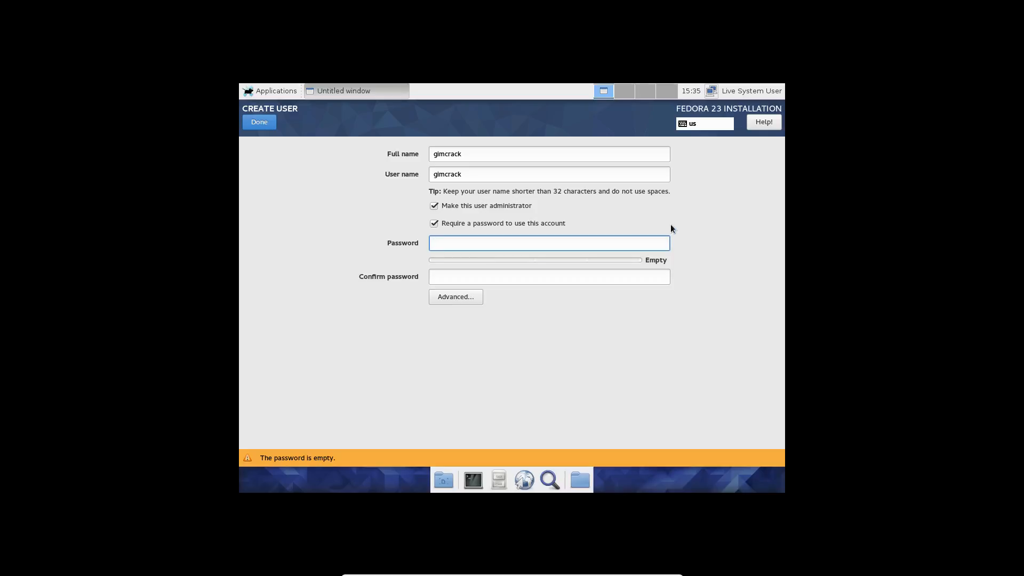
pyautogui.write('•••••')
pyautogui.click(494, 280)
pyautogui.write('•••••')
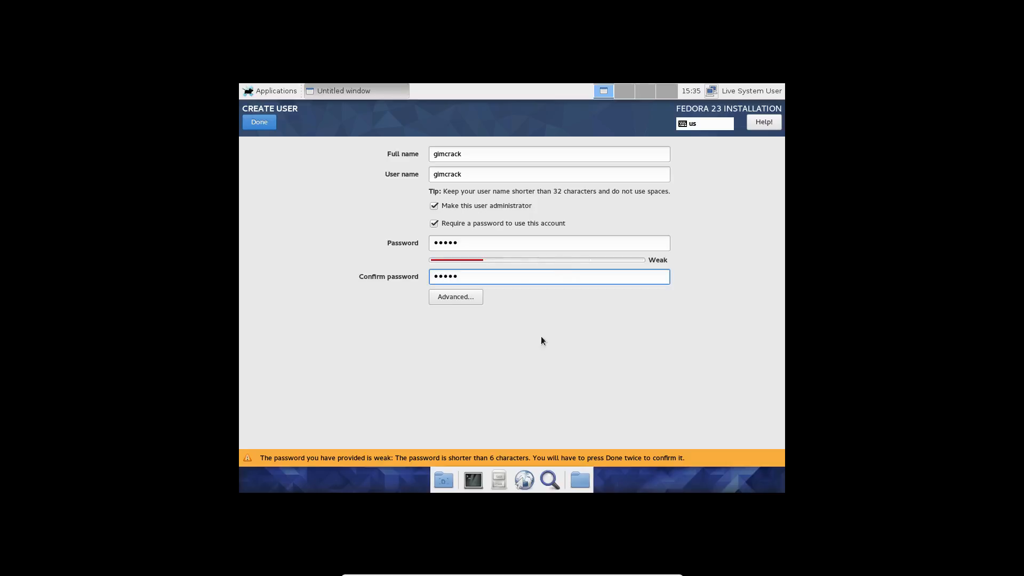
pyautogui.click(266, 126)
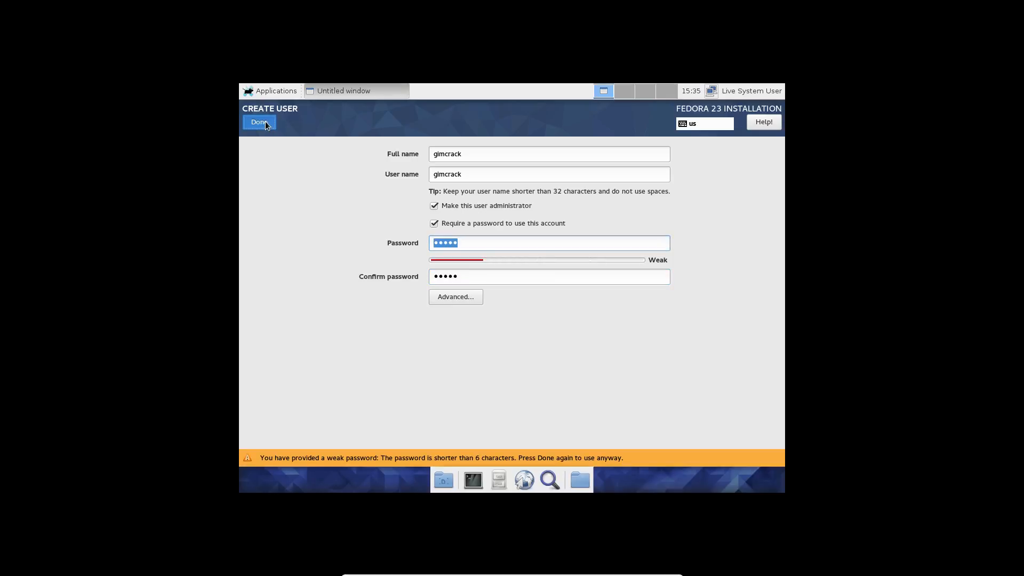
pyautogui.click(266, 124)
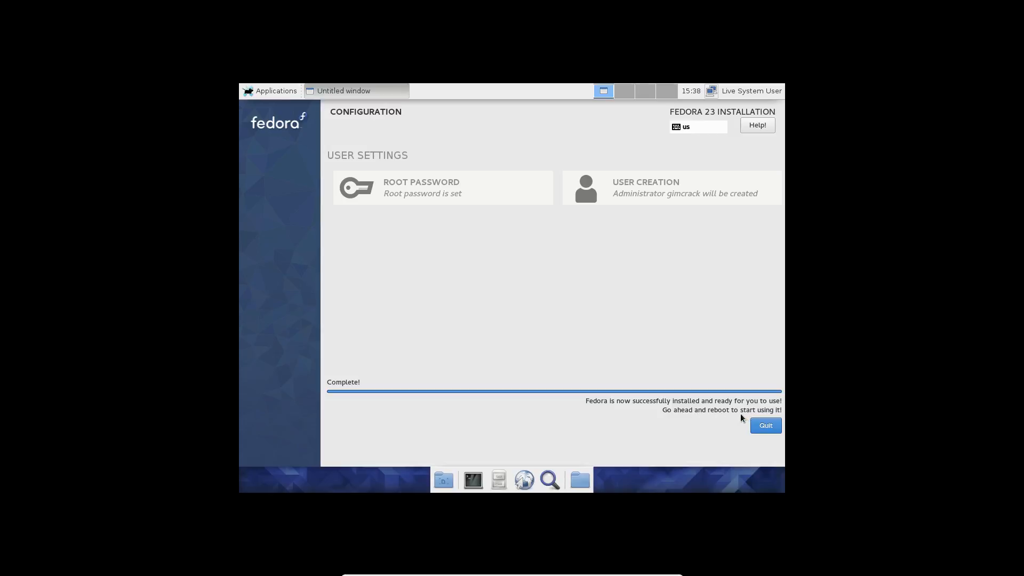
# Quit the finished Fedora installer and take the virtual machine out of full screen, moving its window clear of the manager.
pyautogui.click(764, 427)
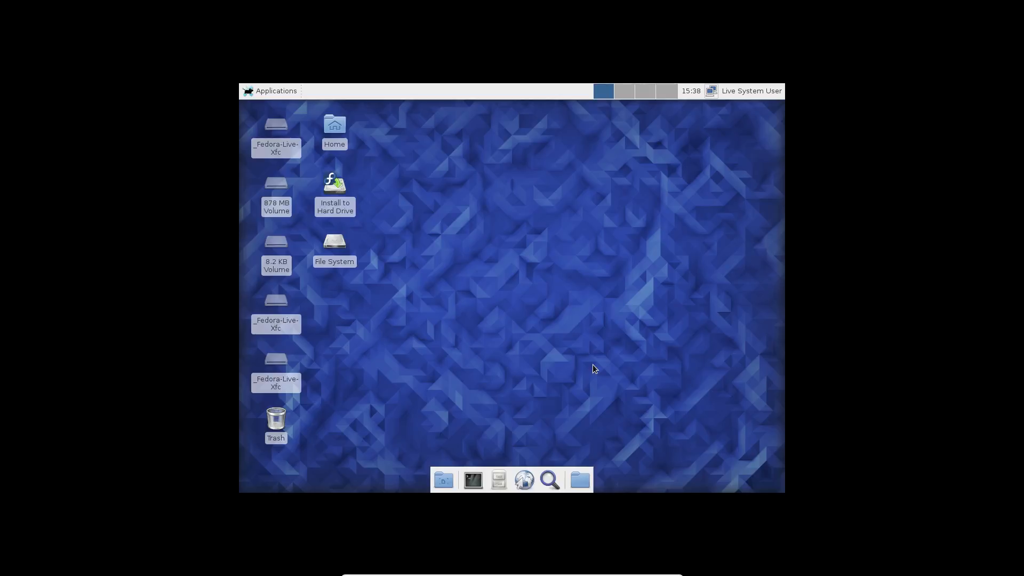
pyautogui.press('Control_R+f')
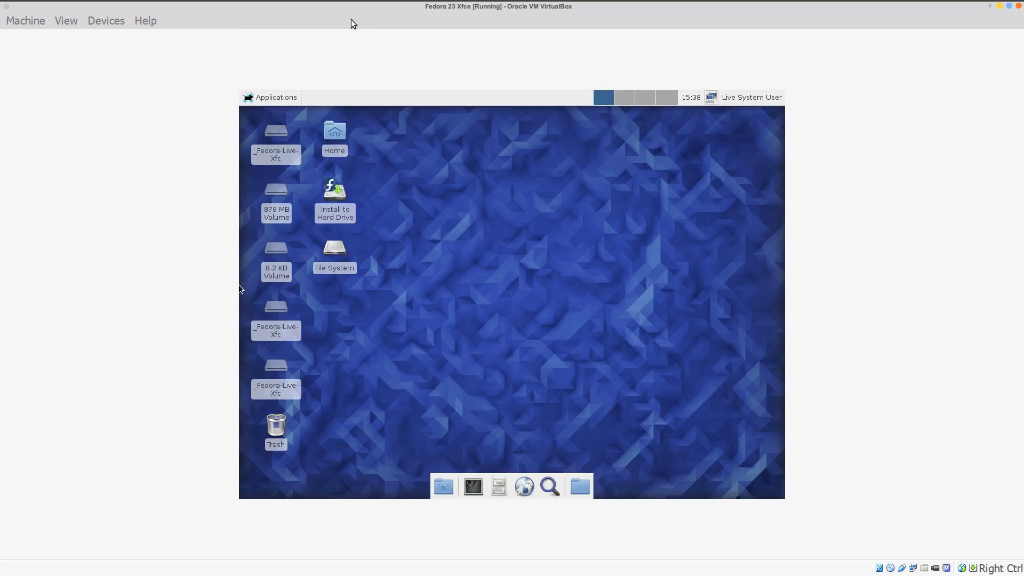
pyautogui.click(1009, 5)
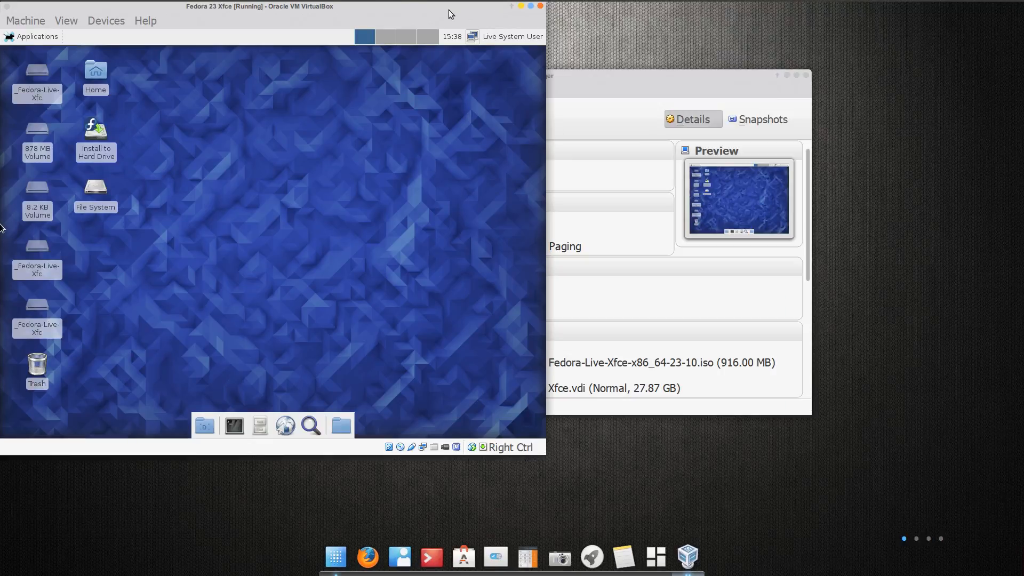
pyautogui.moveTo(451, 15); pyautogui.dragTo(909, 134)
# Try to remove the Fedora live ISO attachment from the running machine's storage settings.
pyautogui.click(557, 82)
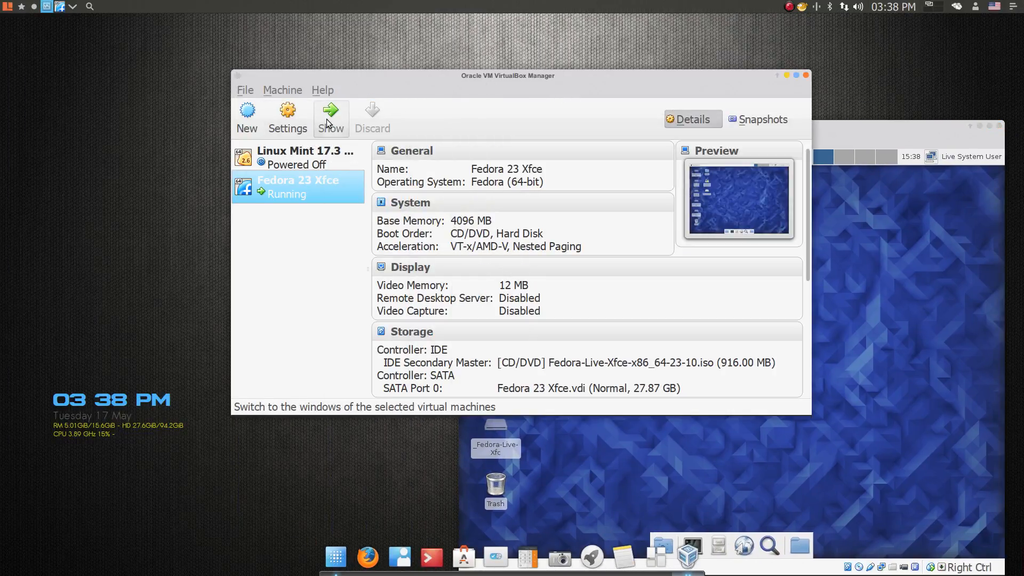
pyautogui.click(289, 118)
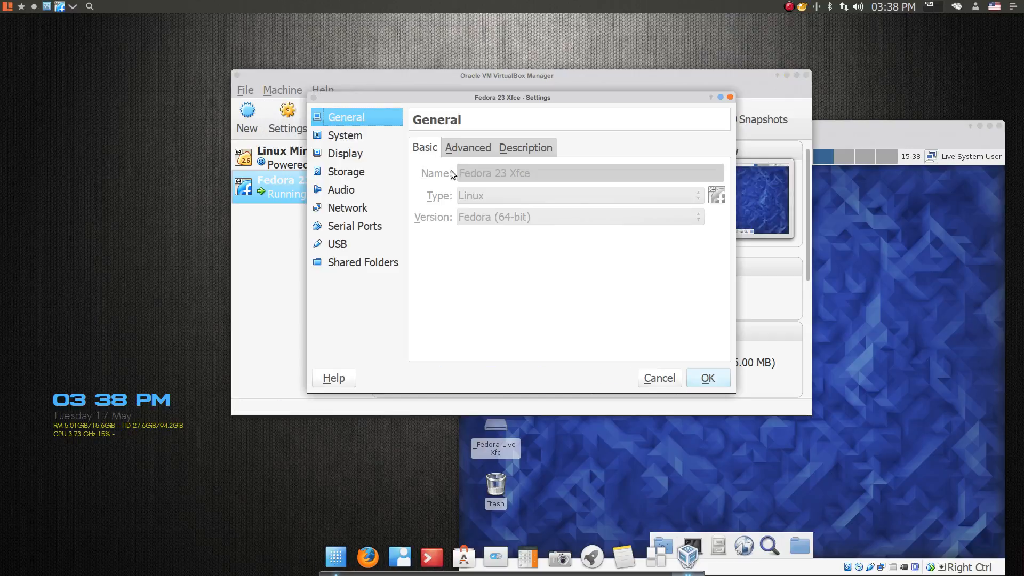
pyautogui.click(357, 173)
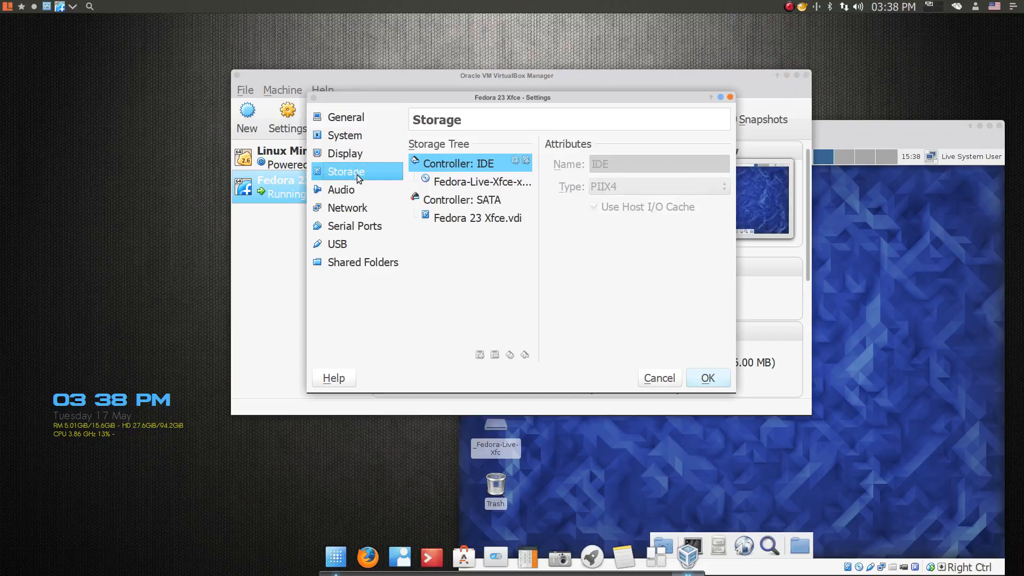
pyautogui.click(501, 187)
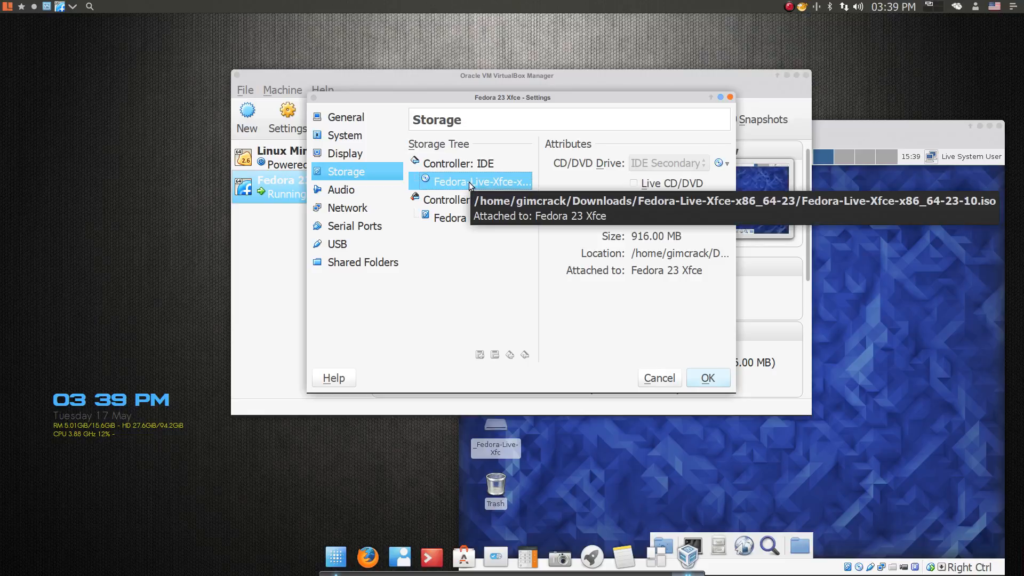
pyautogui.rightClick(441, 178)
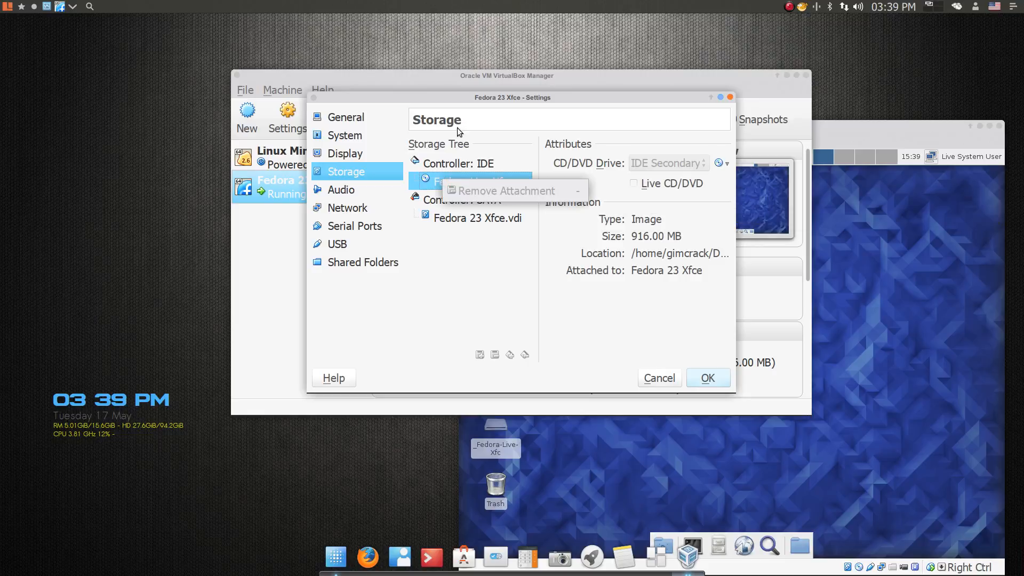
pyautogui.click(731, 97)
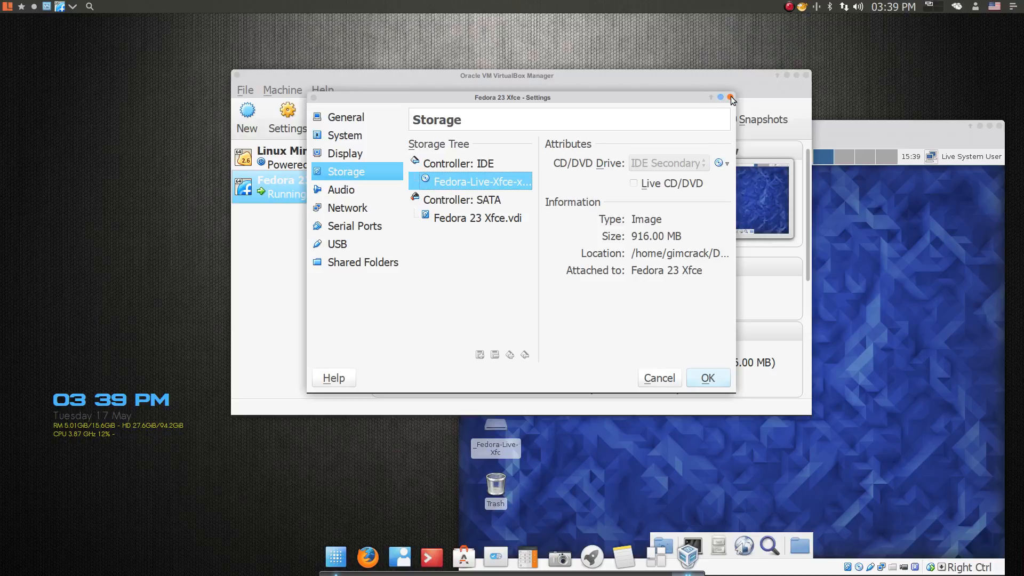
pyautogui.click(730, 97)
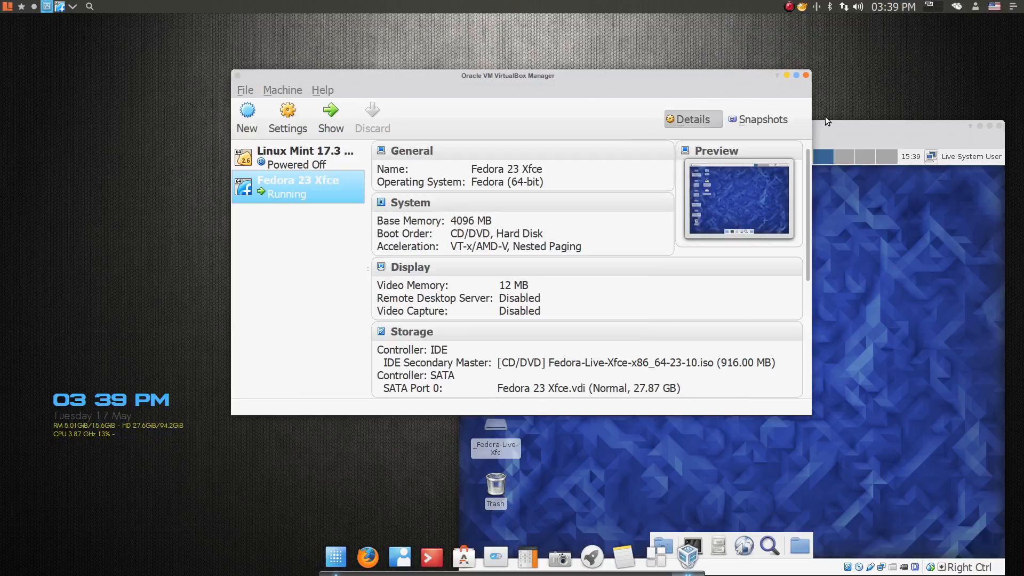
# Return to the running Fedora 23 Xfce machine and shut down its live session.
pyautogui.click(864, 128)
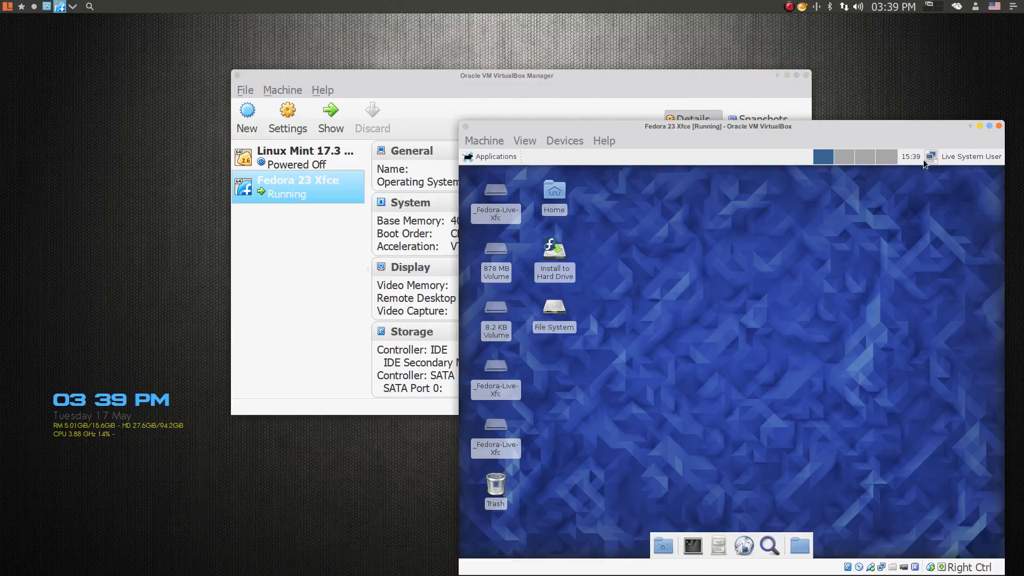
pyautogui.moveTo(748, 127); pyautogui.dragTo(581, 61)
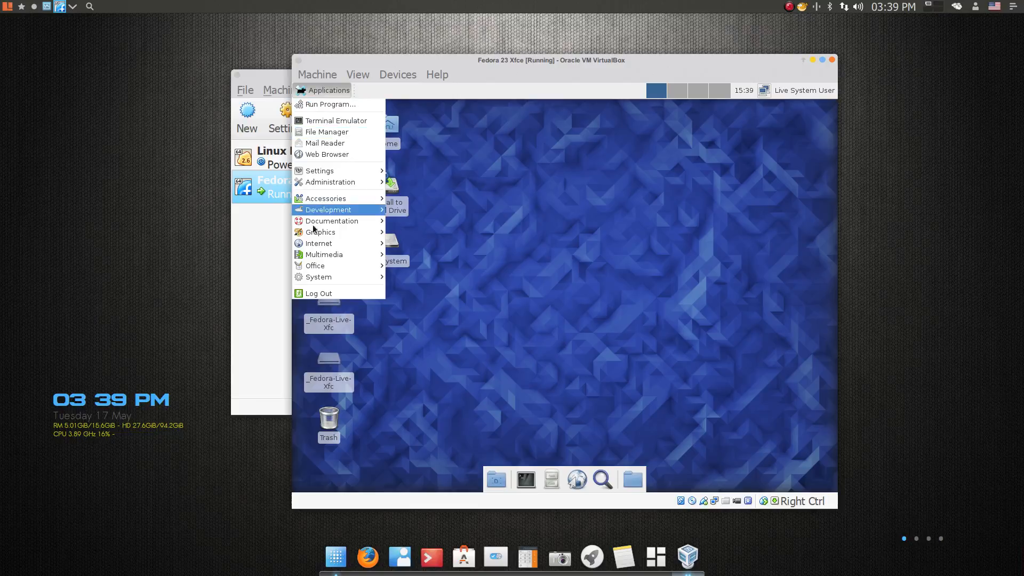
pyautogui.moveTo(331, 277)
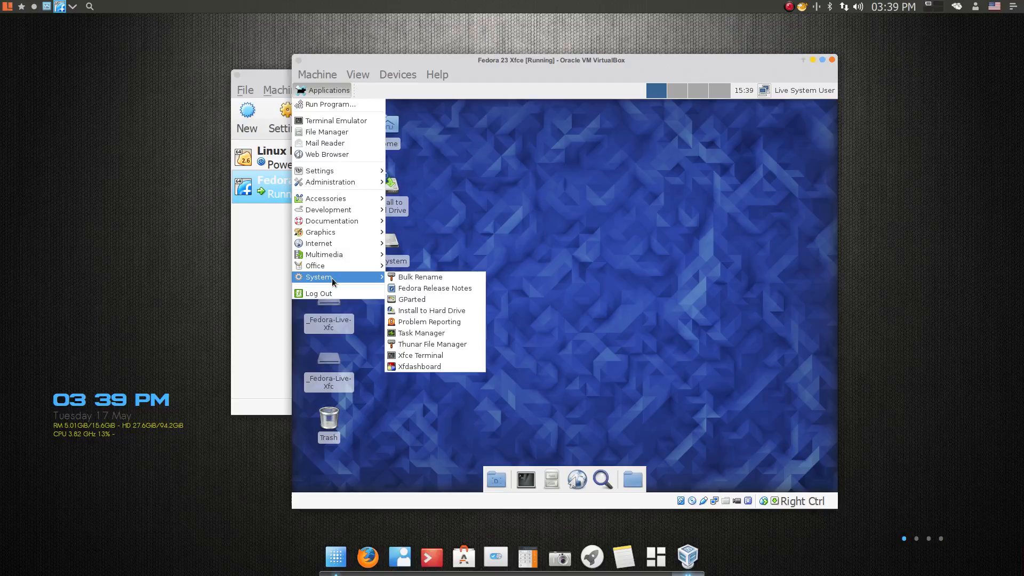
pyautogui.click(664, 225)
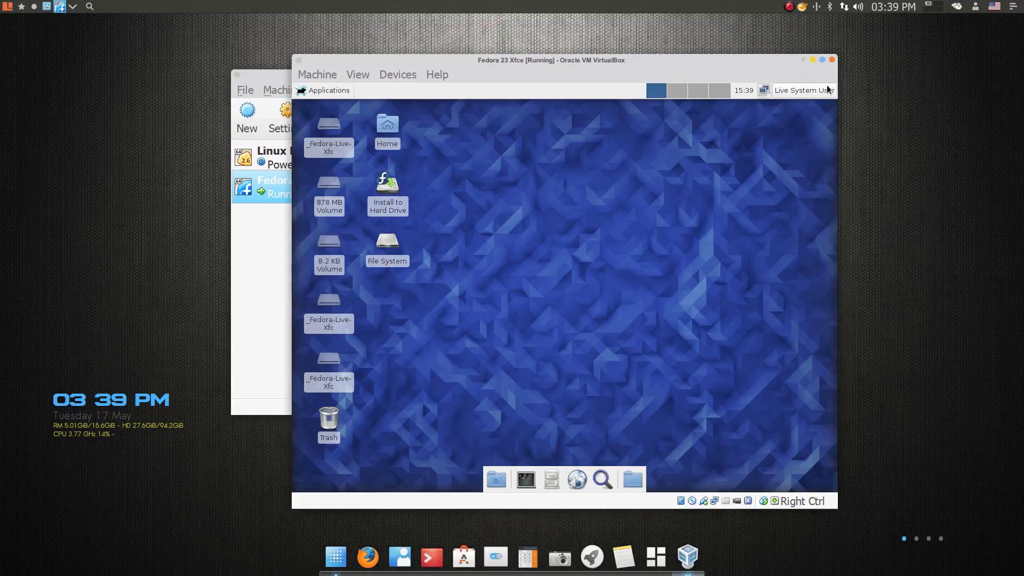
pyautogui.click(817, 92)
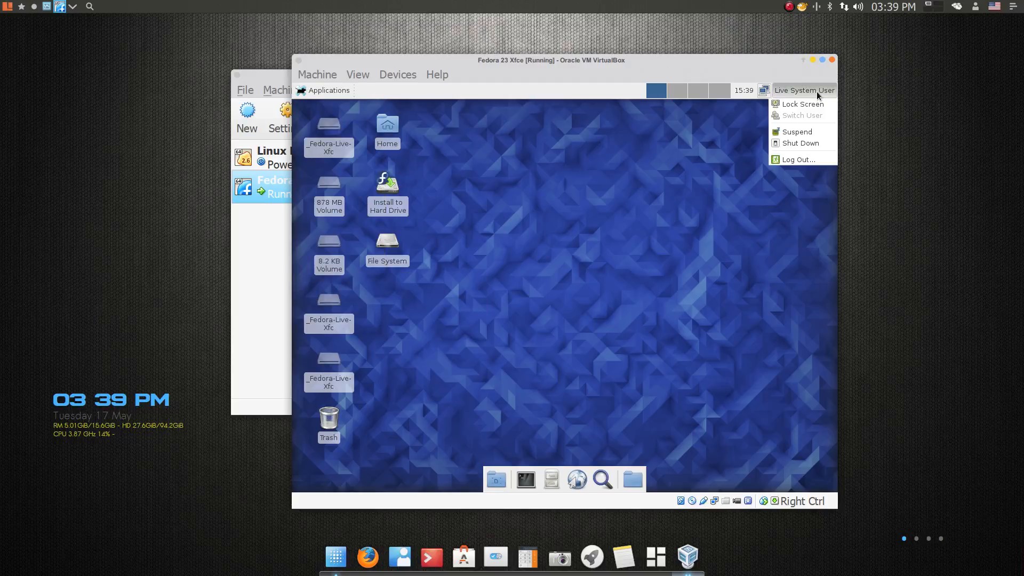
pyautogui.click(789, 145)
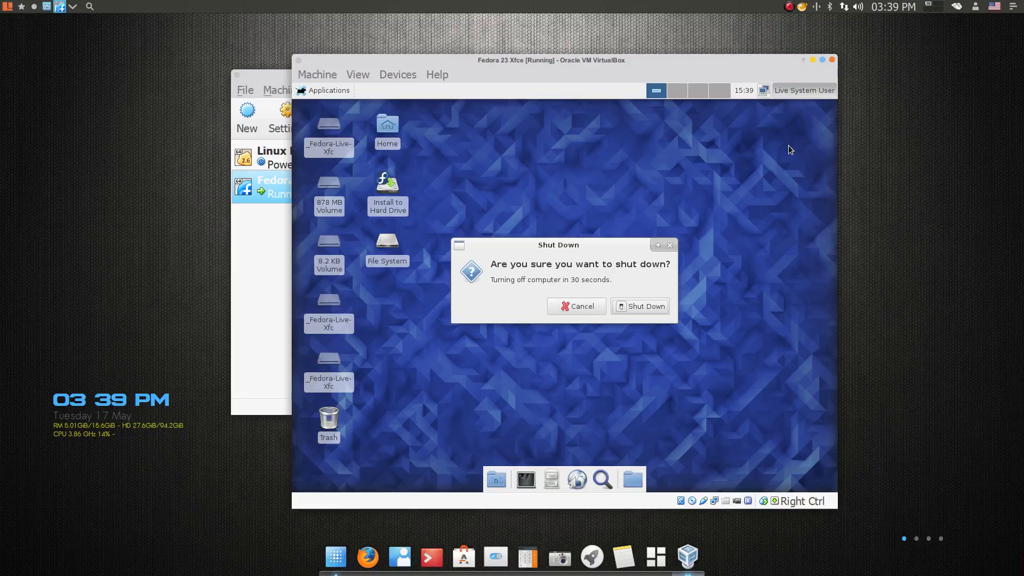
pyautogui.click(647, 306)
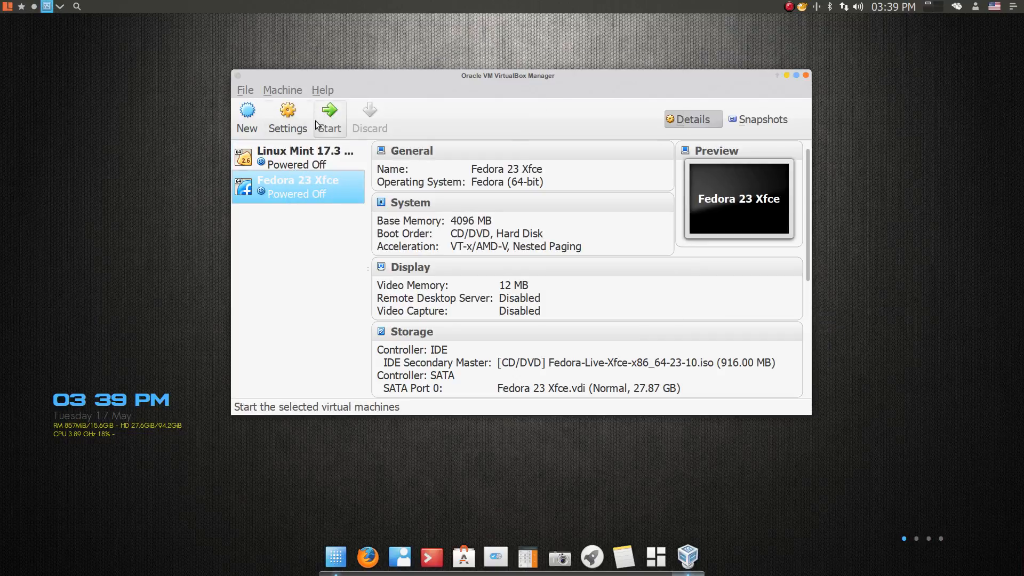
# Remove the Fedora live ISO from the powered-off machine's virtual CD/DVD drive, save the storage settings and start the machine.
pyautogui.click(289, 123)
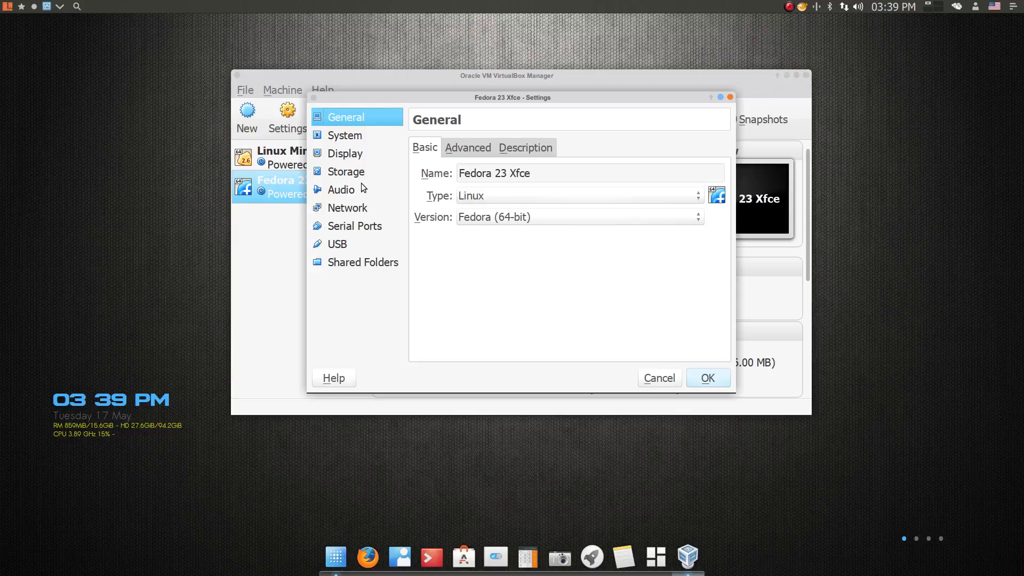
pyautogui.click(352, 172)
pyautogui.click(471, 184)
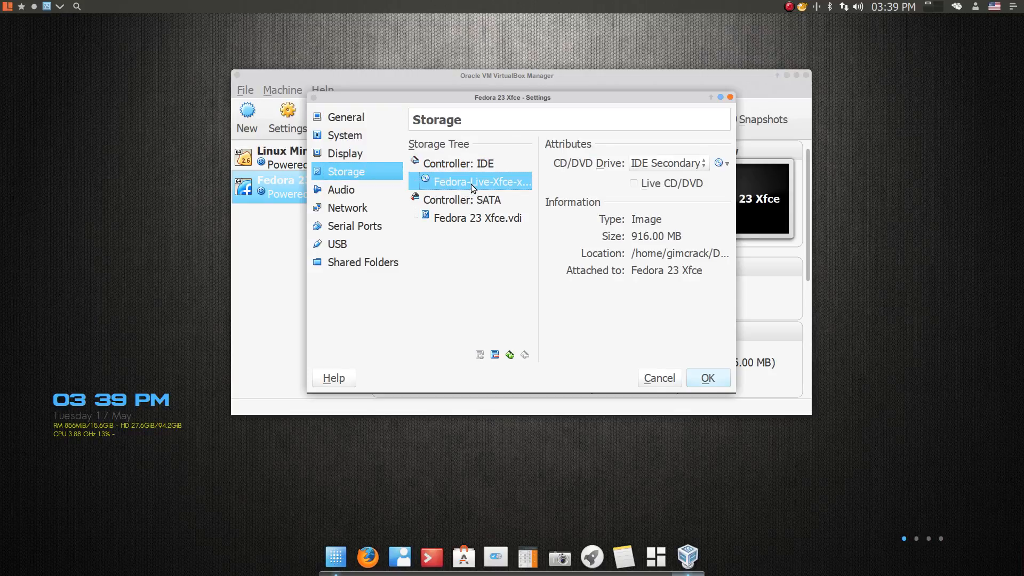
pyautogui.click(723, 162)
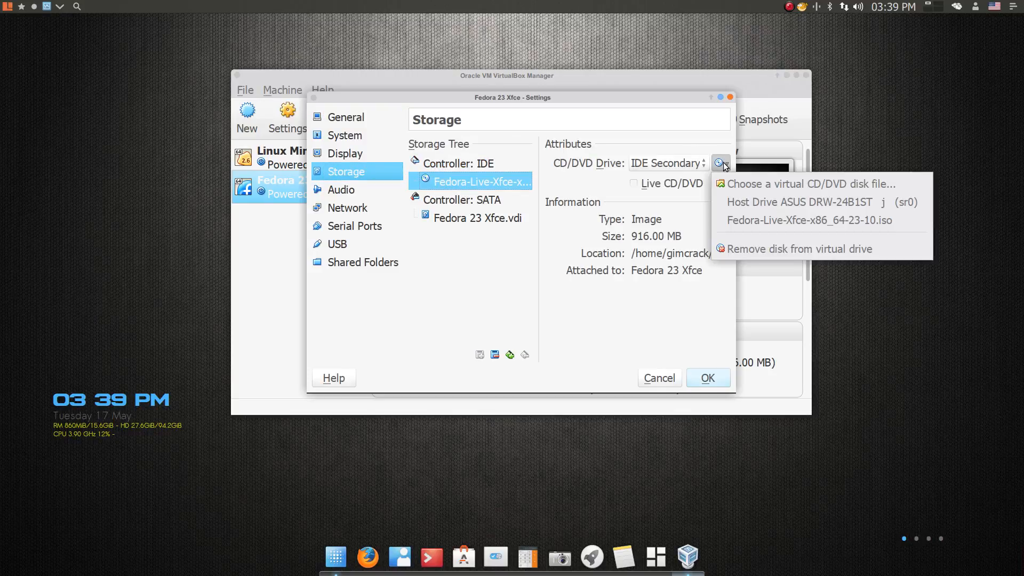
pyautogui.click(747, 247)
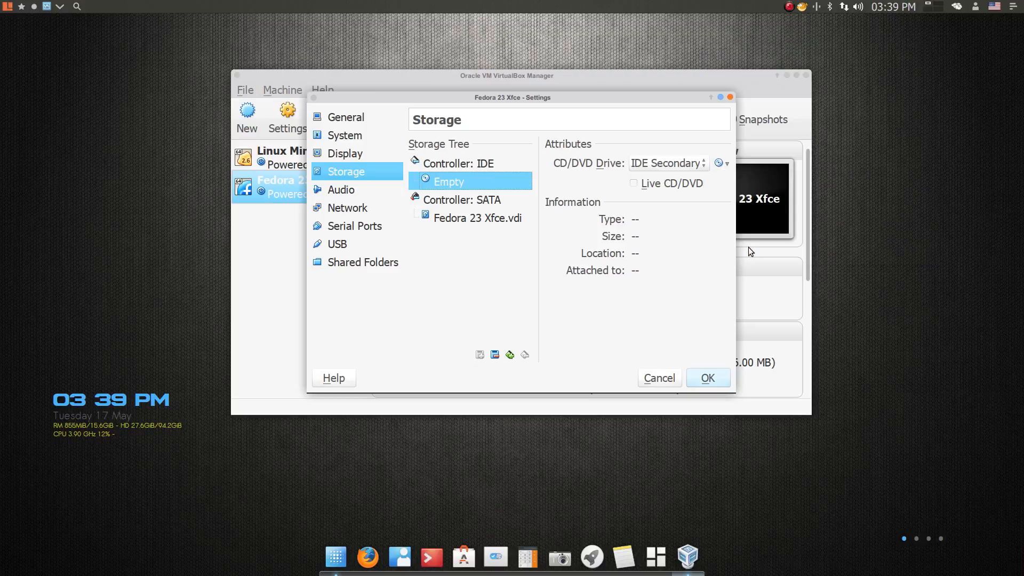
pyautogui.click(711, 378)
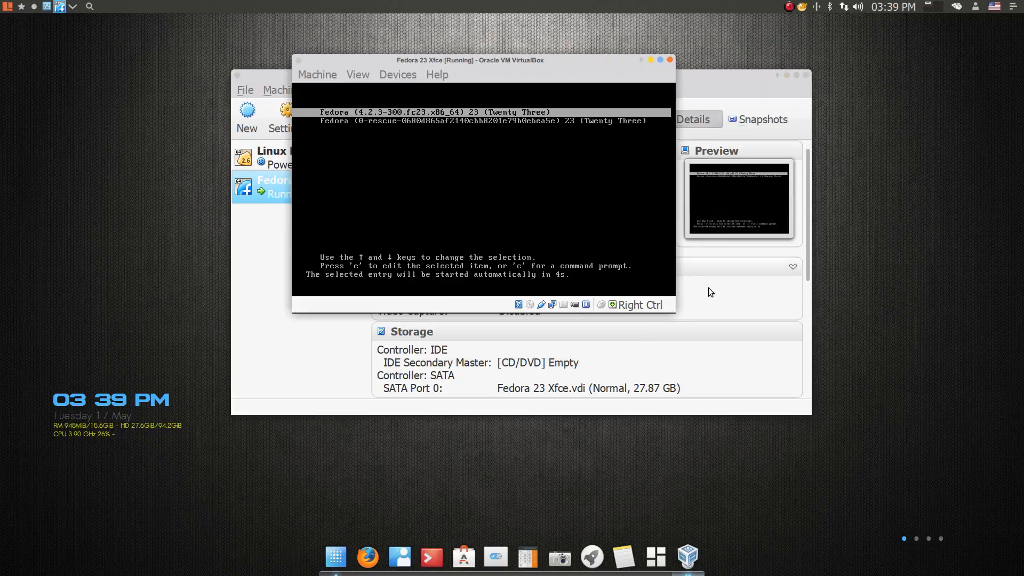
# Log in to the installed Fedora in a maximized window with the account password, and choose the default panel configuration.
pyautogui.click(661, 60)
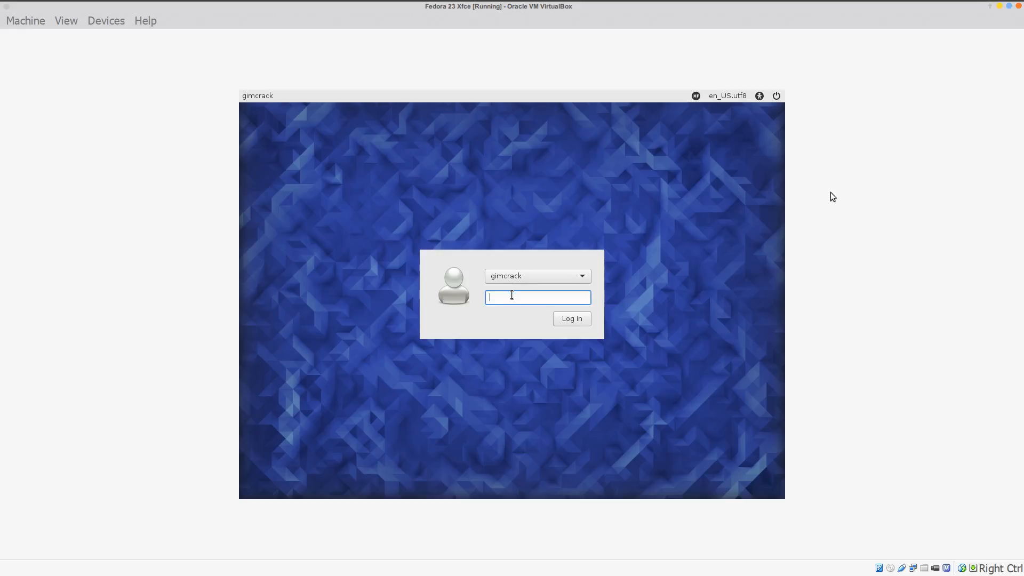
pyautogui.write('******')
pyautogui.press('Return')
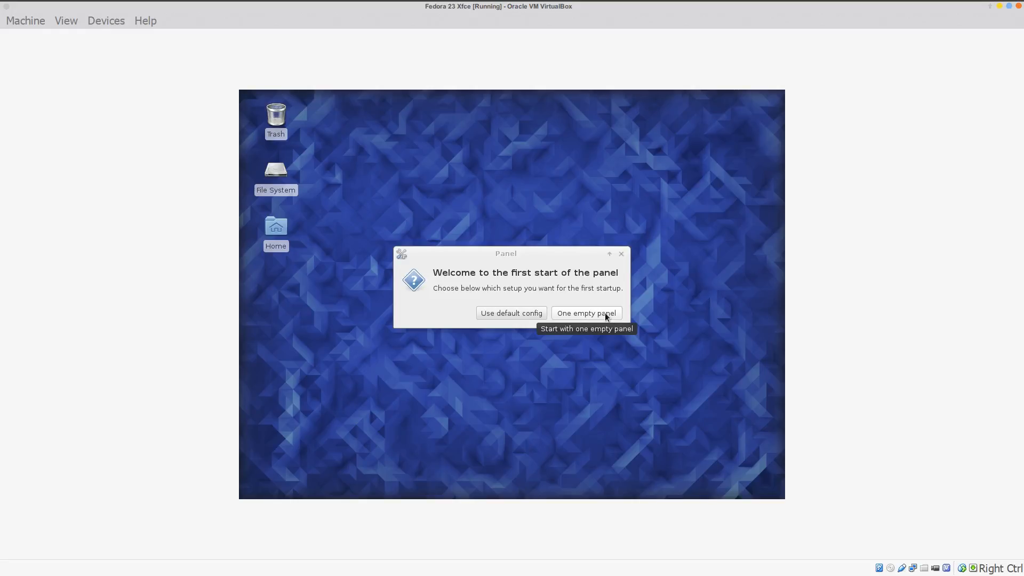
pyautogui.click(503, 314)
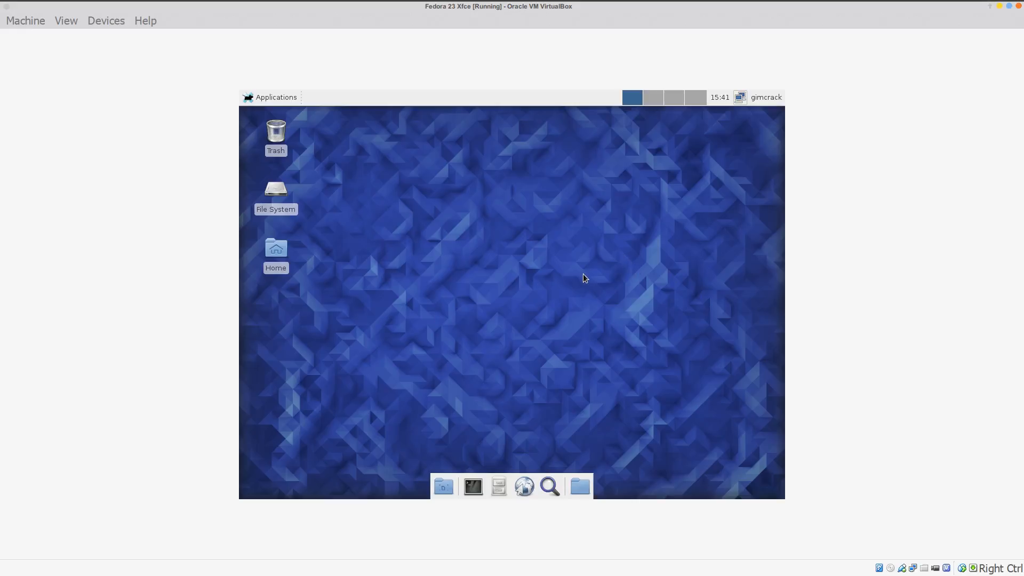
# Shut down the installed Fedora system from its desktop session and close Oracle VM VirtualBox Manager.
pyautogui.click(770, 97)
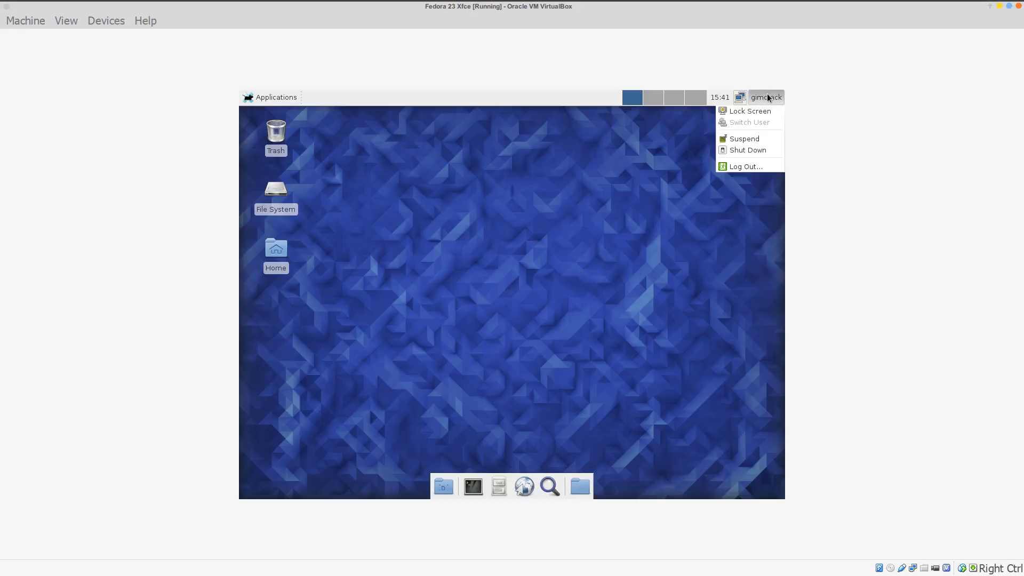
pyautogui.click(747, 150)
pyautogui.click(587, 313)
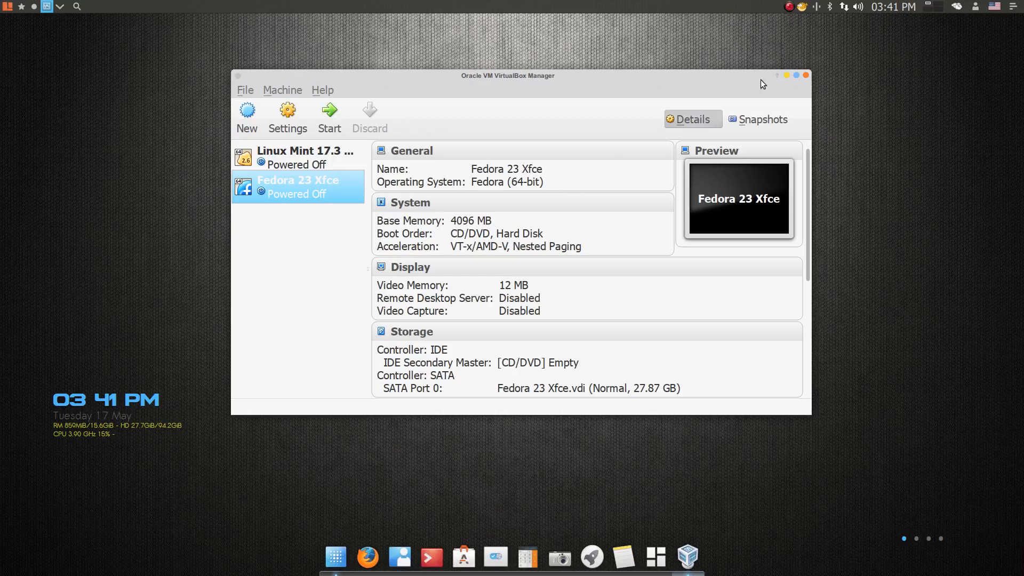
pyautogui.click(805, 76)
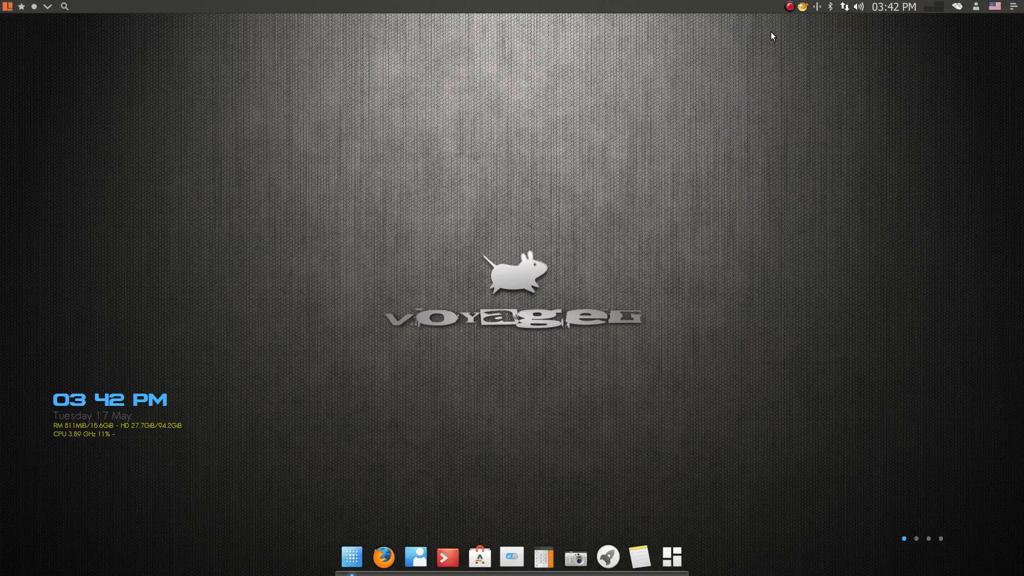
pyautogui.click(788, 7)
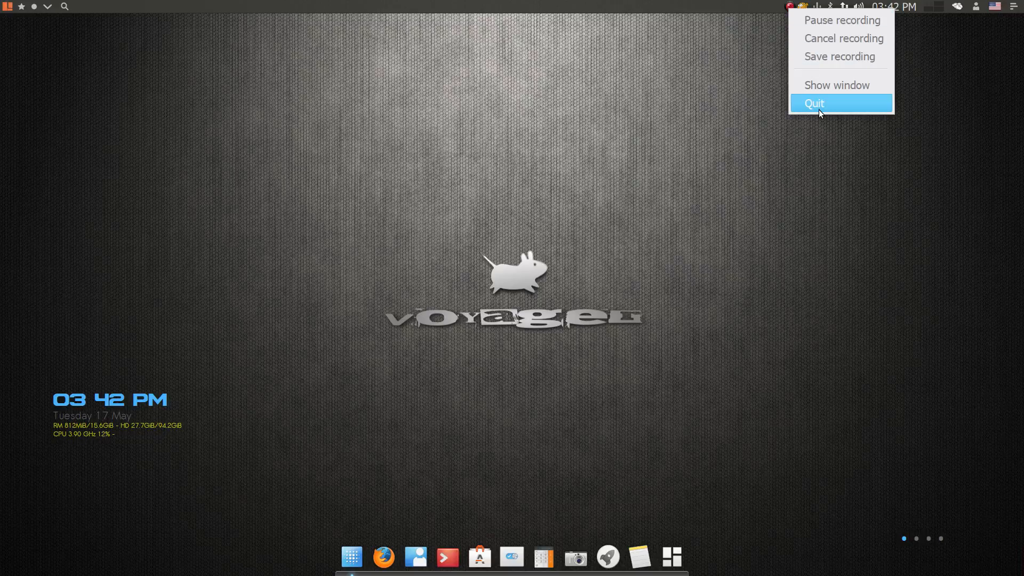